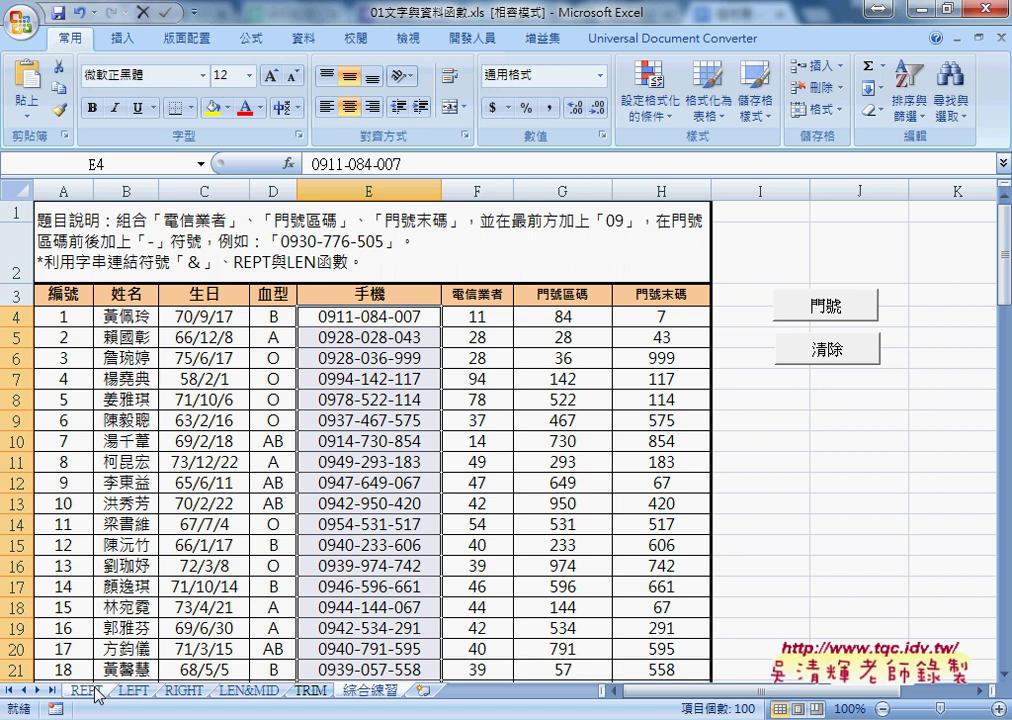
Step: Go from the 綜合練習 sheet through REPT to the LEN&MID sheet and select cell C12
{"action": "left_click", "coordinate": [86, 690]}
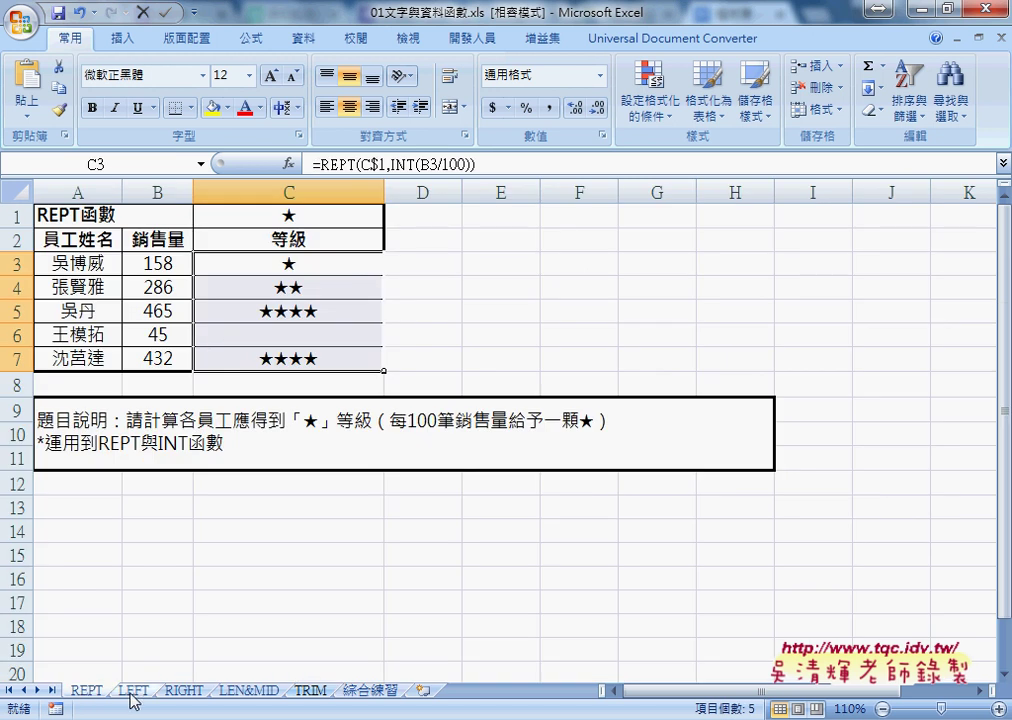
{"action": "left_click", "coordinate": [245, 692]}
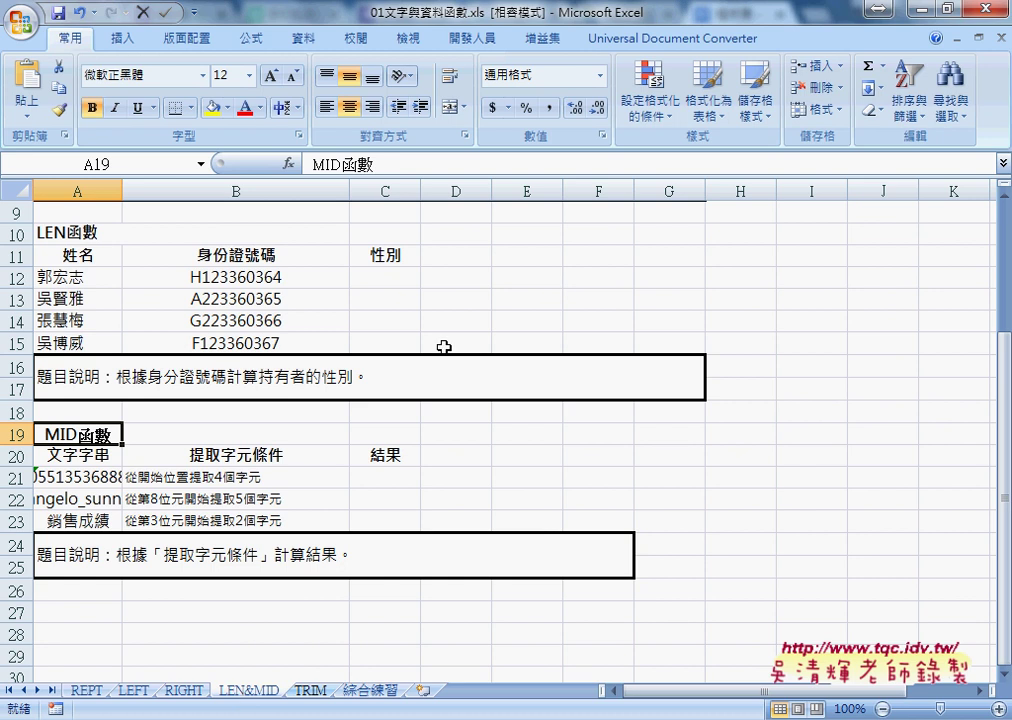
{"action": "left_click", "coordinate": [400, 277]}
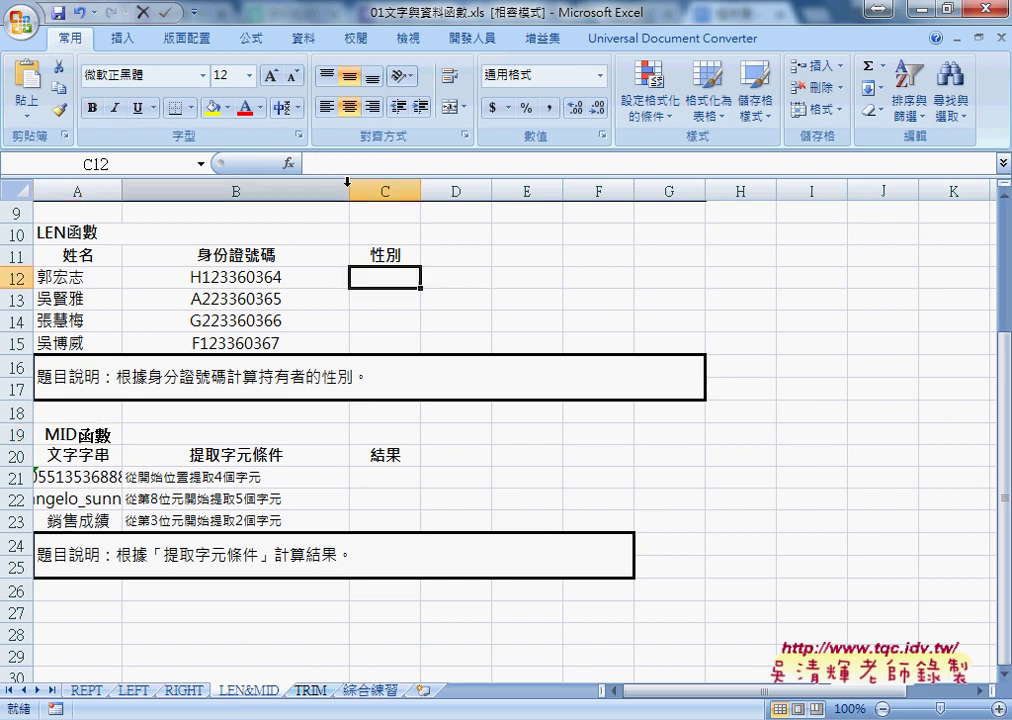
Step: Open Insert Function for C12 and preview the BAHTTEXT and BIG5 text functions
{"action": "left_click", "coordinate": [289, 163]}
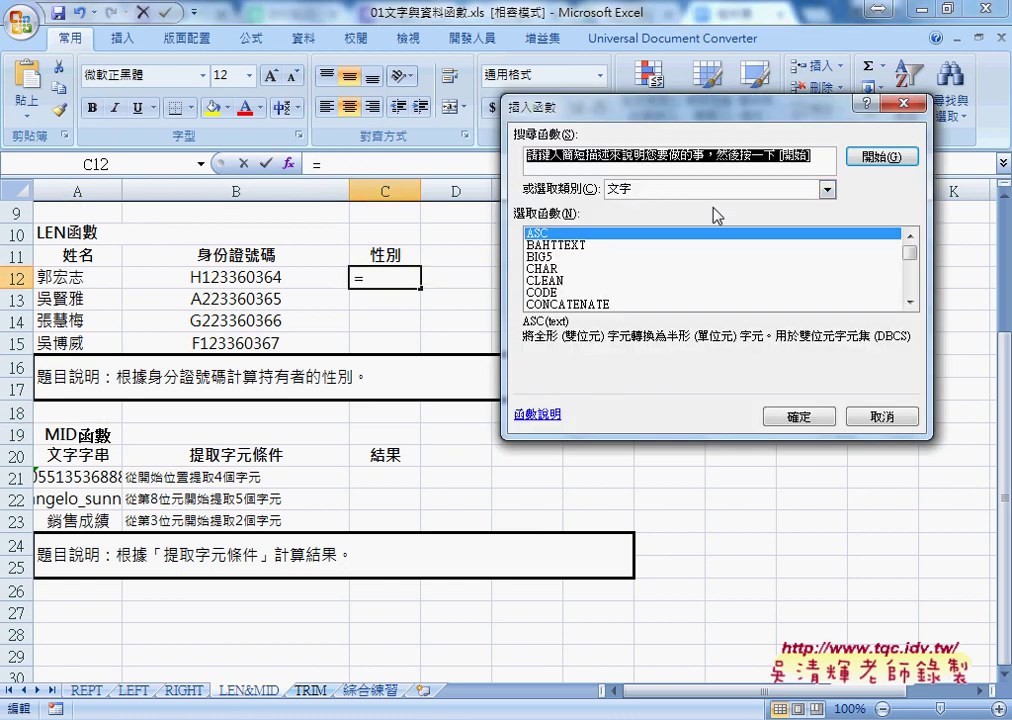
{"action": "left_click_drag", "start_coordinate": [910, 253], "coordinate": [911, 304]}
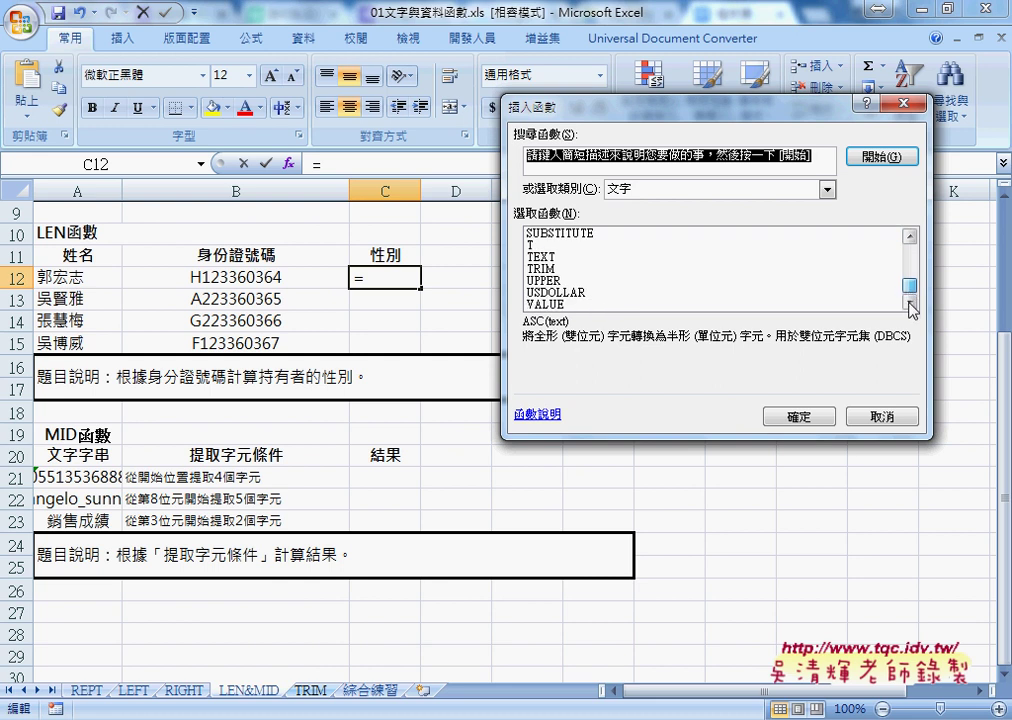
{"action": "scroll", "coordinate": [600, 260], "scroll_direction": "up", "scroll_amount": 7}
{"action": "left_click", "coordinate": [554, 246]}
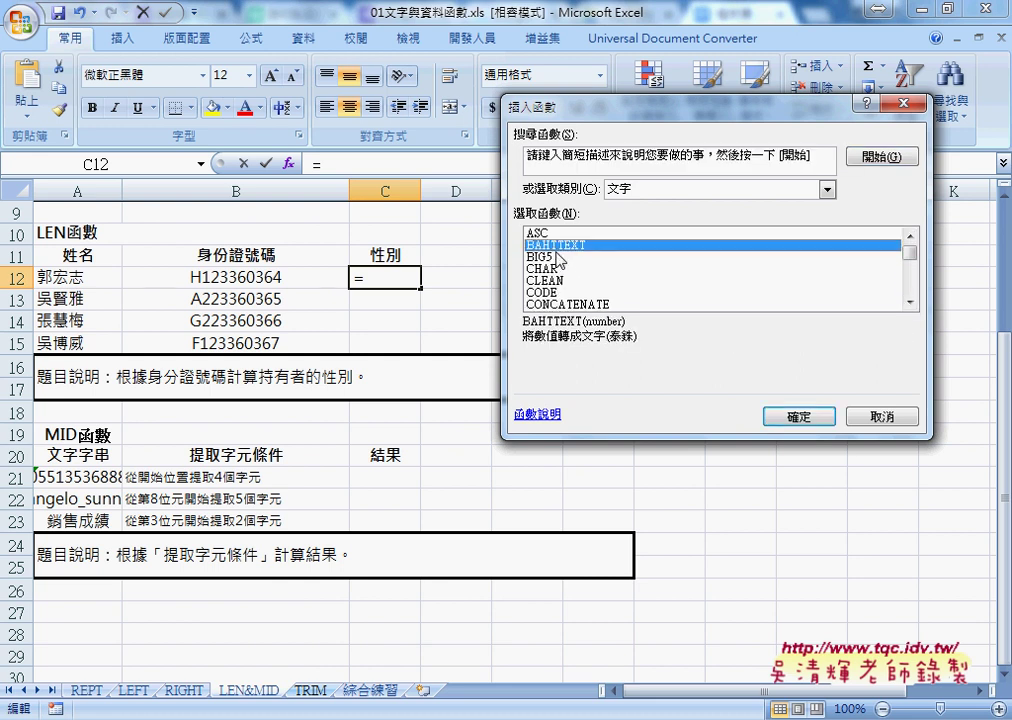
{"action": "left_click", "coordinate": [563, 255]}
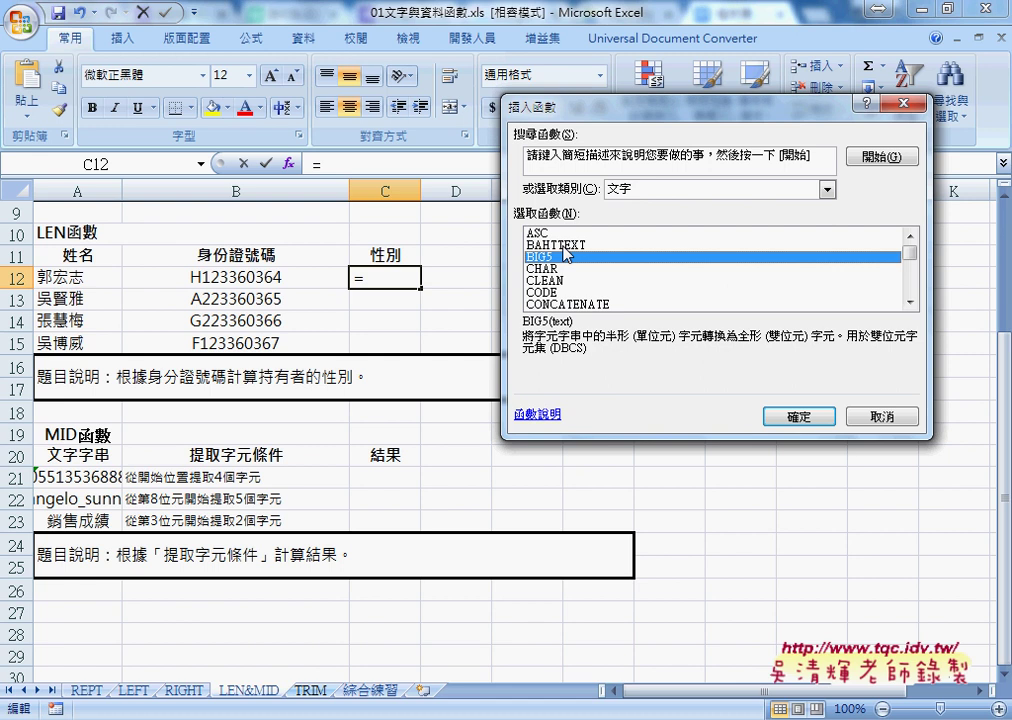
Step: Browse the 文字 function list from BIG5 past CHAR, comparing their descriptions
{"action": "key", "text": "Down"}
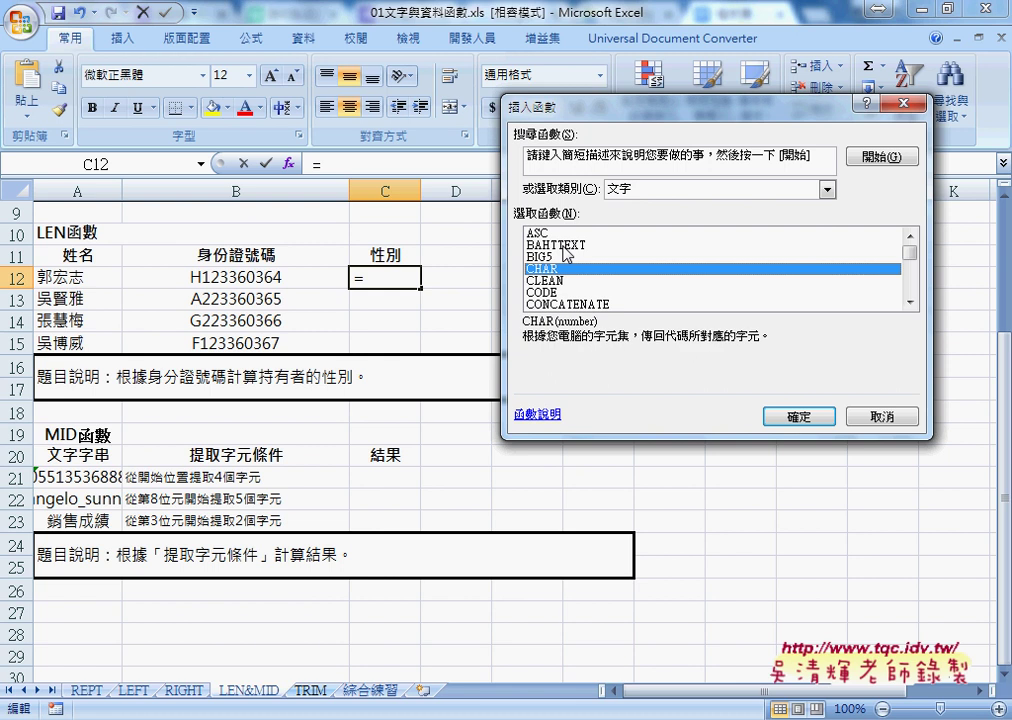
{"action": "key", "text": "Down"}
{"action": "key", "text": "Down"}
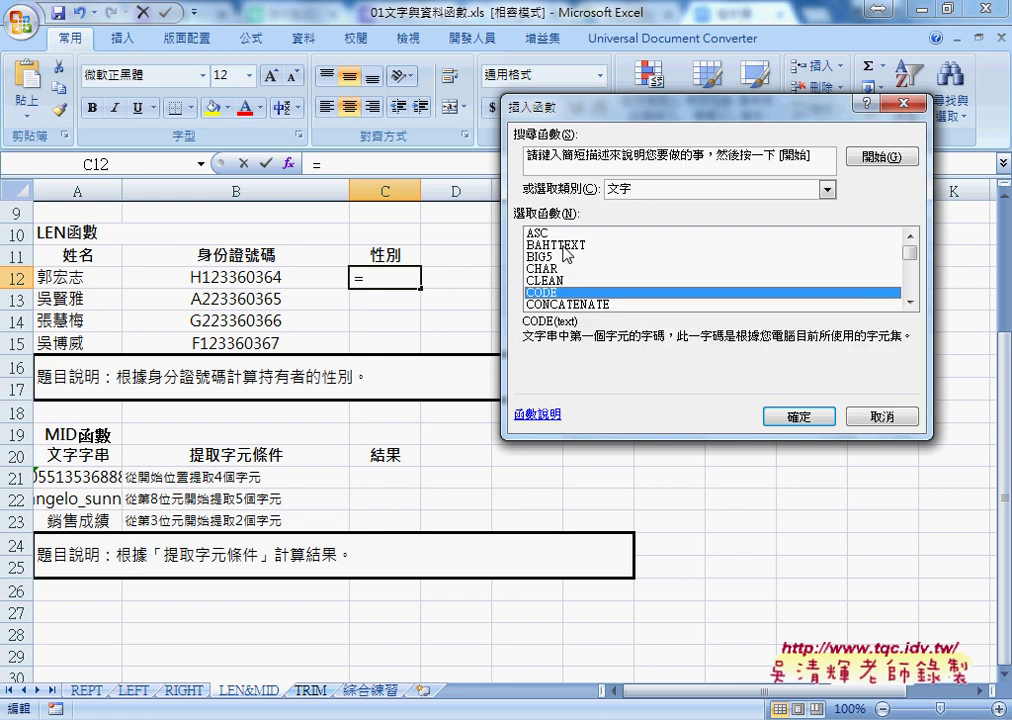
{"action": "key", "text": "Up"}
{"action": "key", "text": "Up"}
{"action": "key", "text": "Up"}
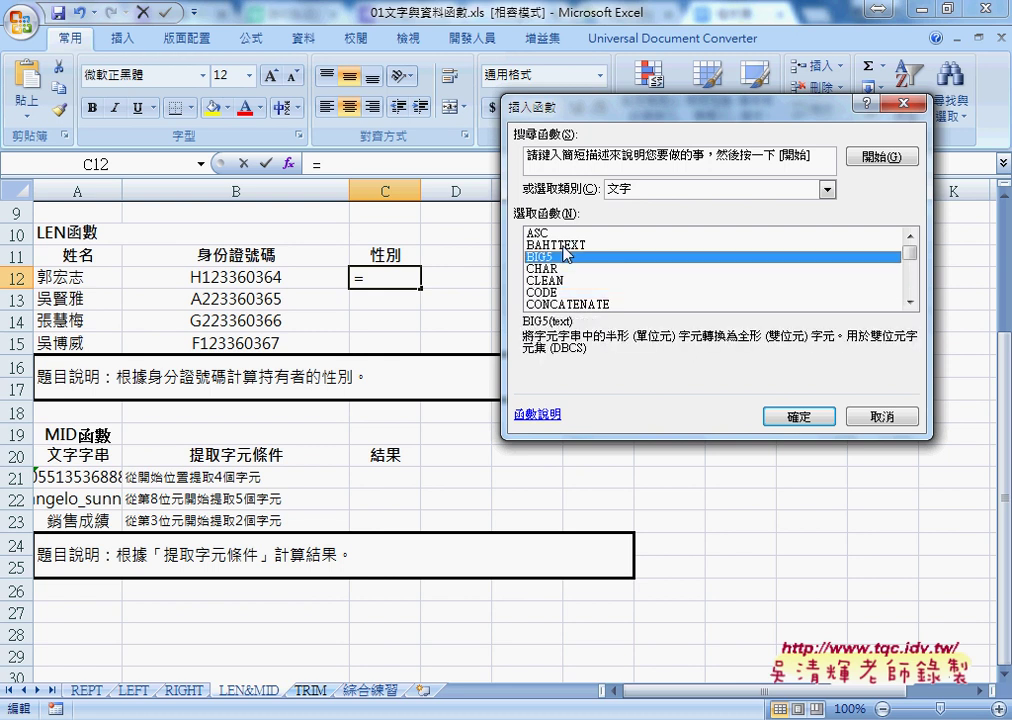
{"action": "key", "text": "Up"}
{"action": "key", "text": "Up"}
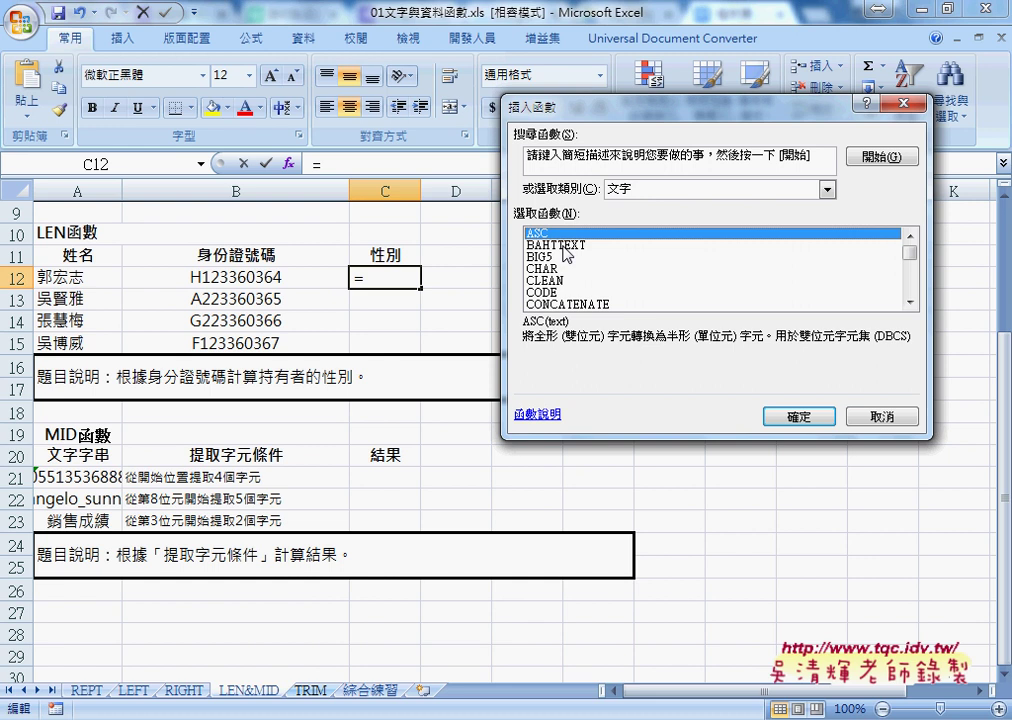
{"action": "key", "text": "Down"}
{"action": "key", "text": "Down"}
{"action": "key", "text": "Down"}
{"action": "key", "text": "Down"}
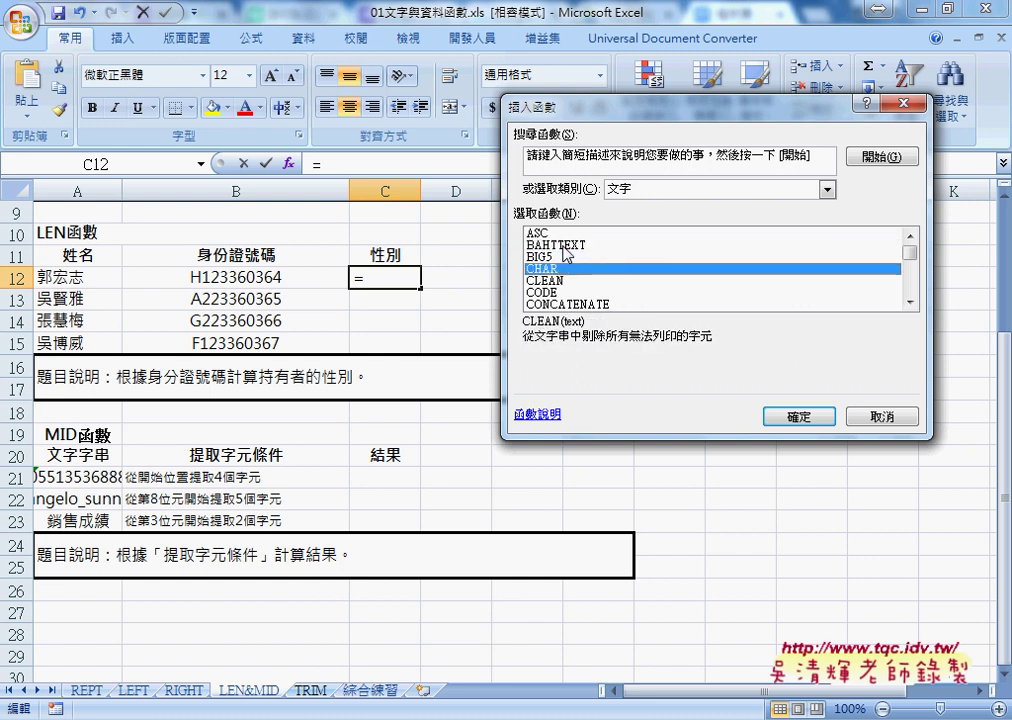
{"action": "key", "text": "Up"}
{"action": "key", "text": "Up"}
{"action": "key", "text": "Down"}
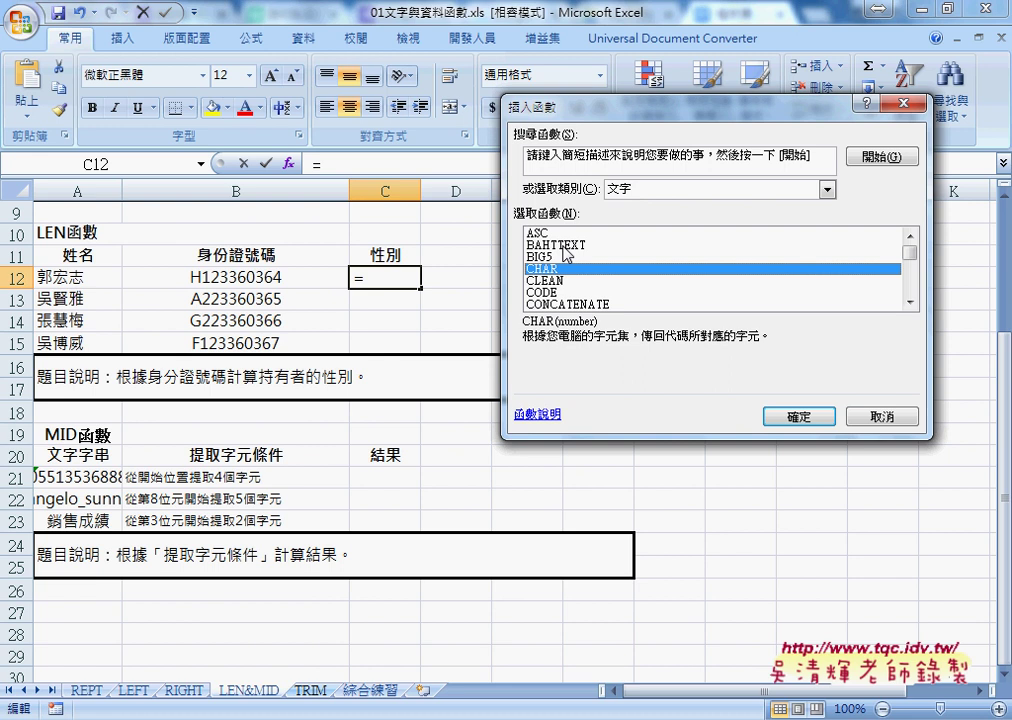
{"action": "key", "text": "Down"}
{"action": "key", "text": "Down"}
{"action": "key", "text": "Down"}
{"action": "key", "text": "Down"}
{"action": "key", "text": "Down"}
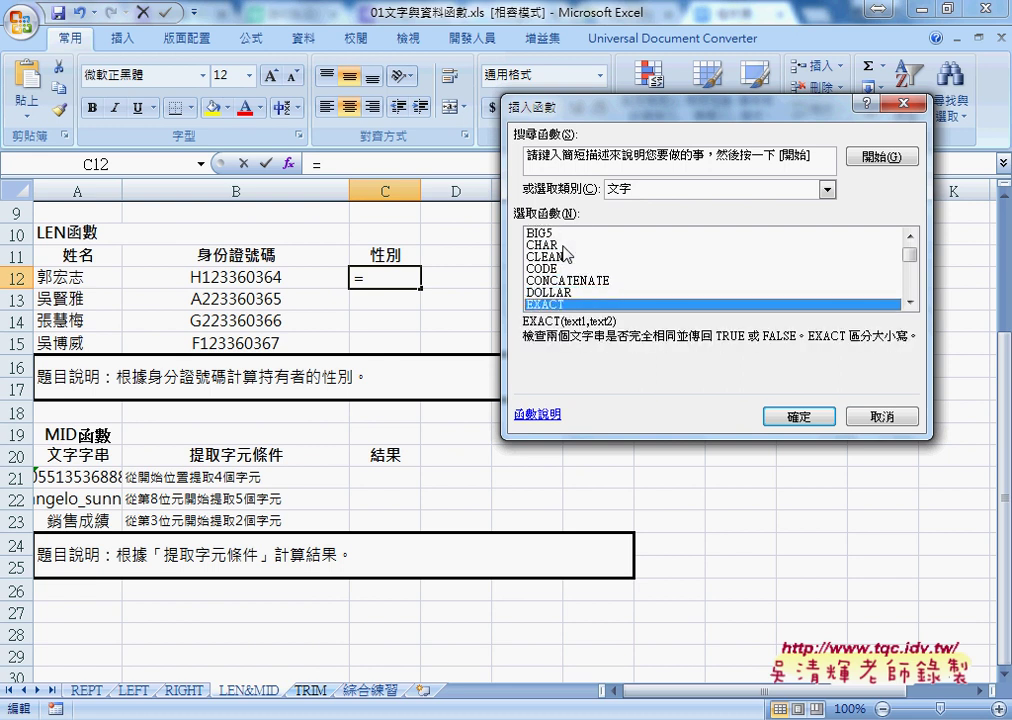
{"action": "key", "text": "Down"}
{"action": "key", "text": "Down"}
Step: Move the function selection past FIND and FINDB down to LEN
{"action": "key", "text": "Up"}
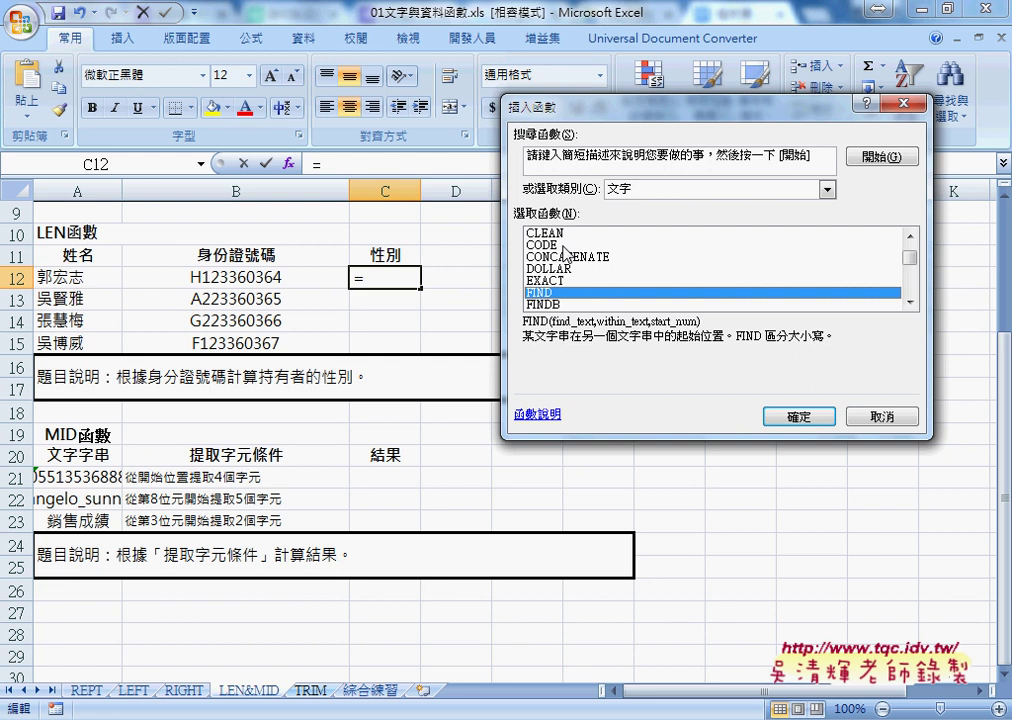
{"action": "key", "text": "Down"}
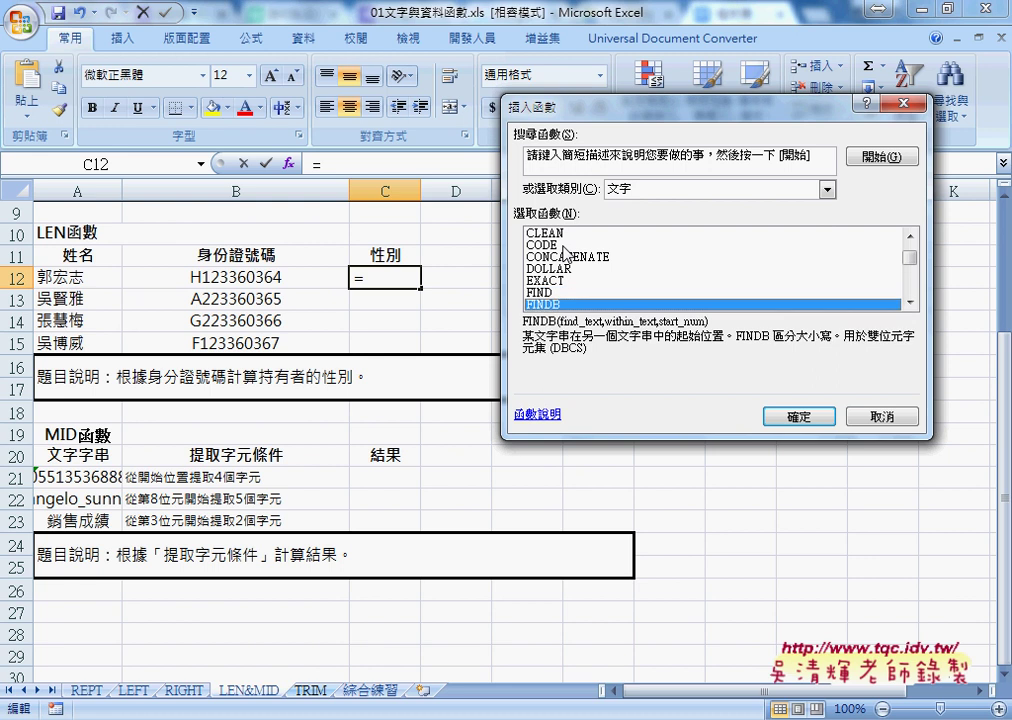
{"action": "key", "text": "Down"}
{"action": "key", "text": "Down"}
{"action": "key", "text": "Down"}
{"action": "key", "text": "Down"}
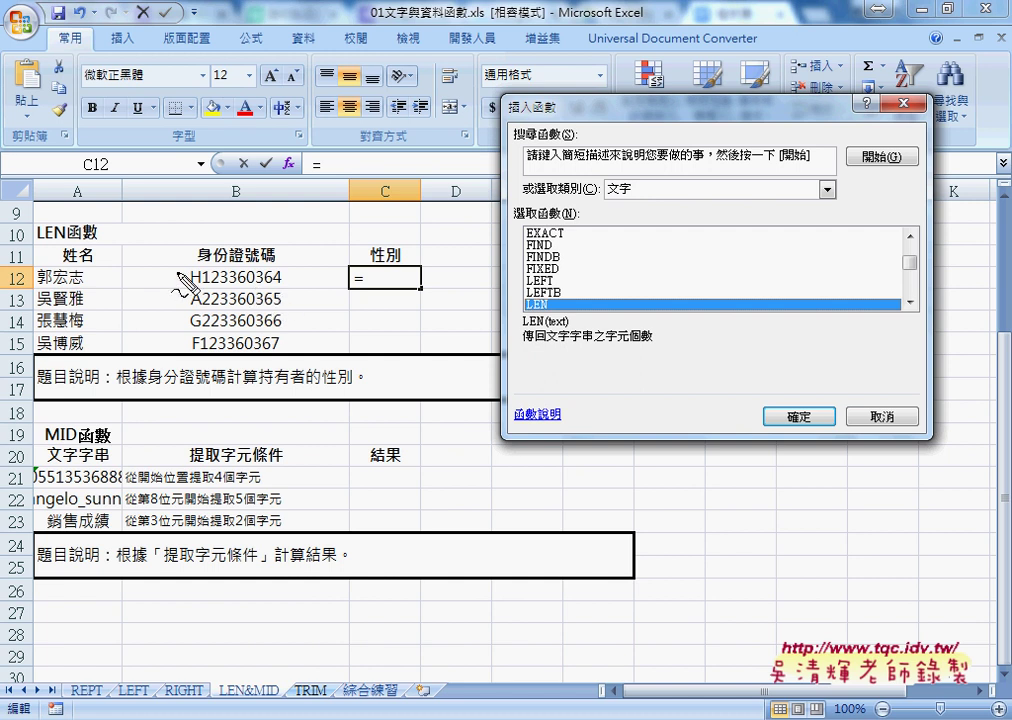
{"action": "left_click_drag", "start_coordinate": [180, 277], "coordinate": [200, 272]}
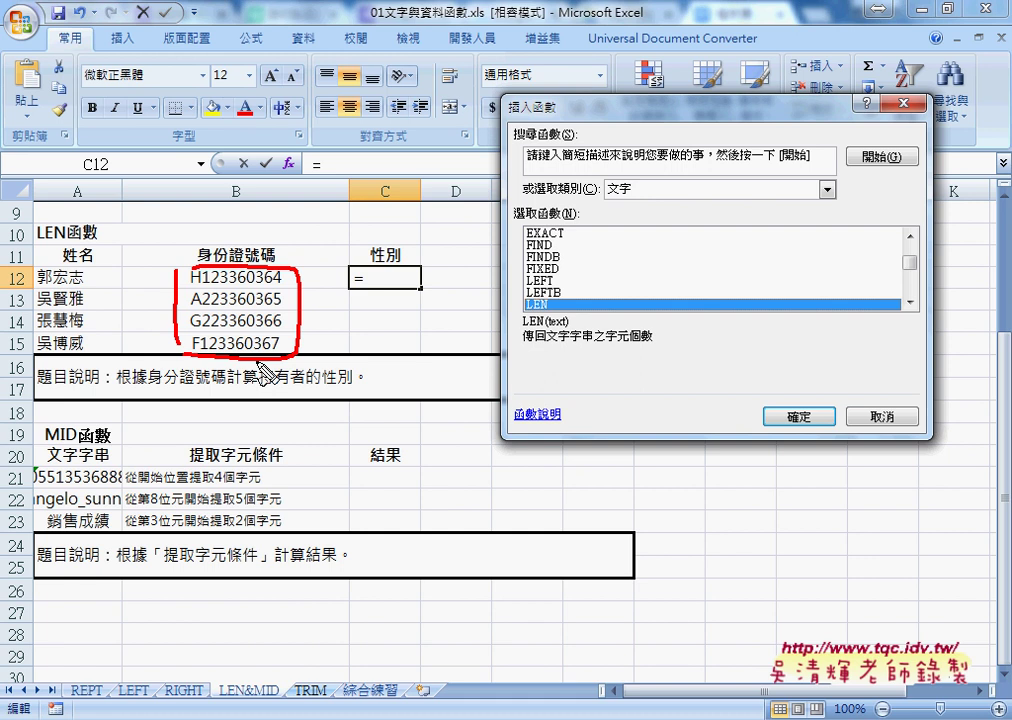
{"action": "key", "text": "Escape"}
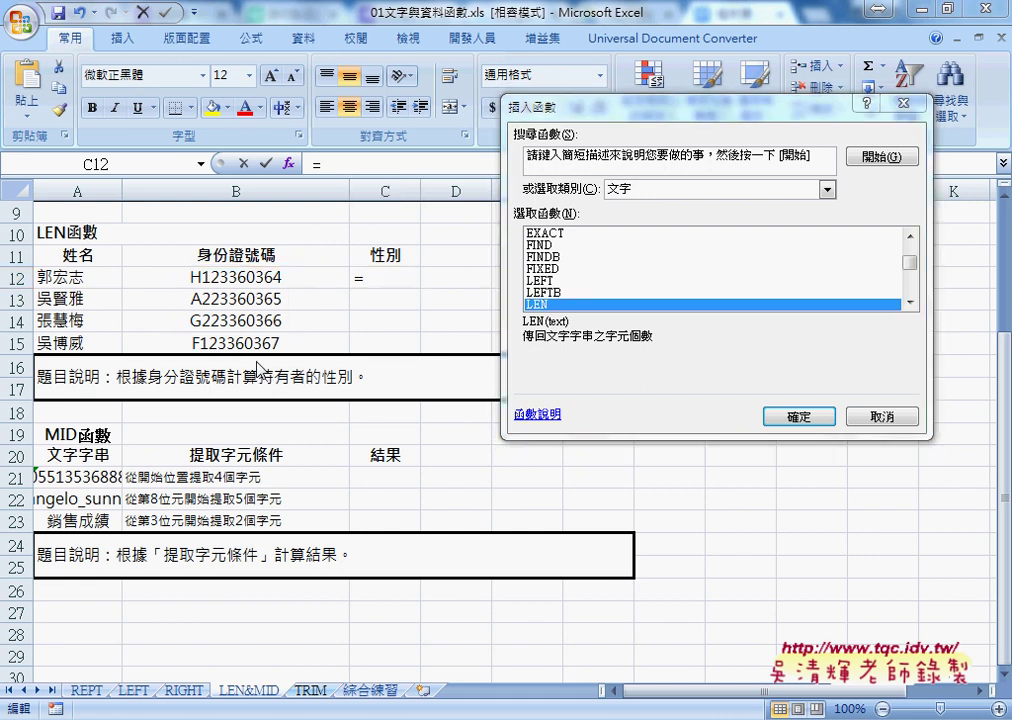
Step: Enter =LEN(B12) in C12 and fill it down to C15, each returning 10
{"action": "left_click", "coordinate": [801, 417]}
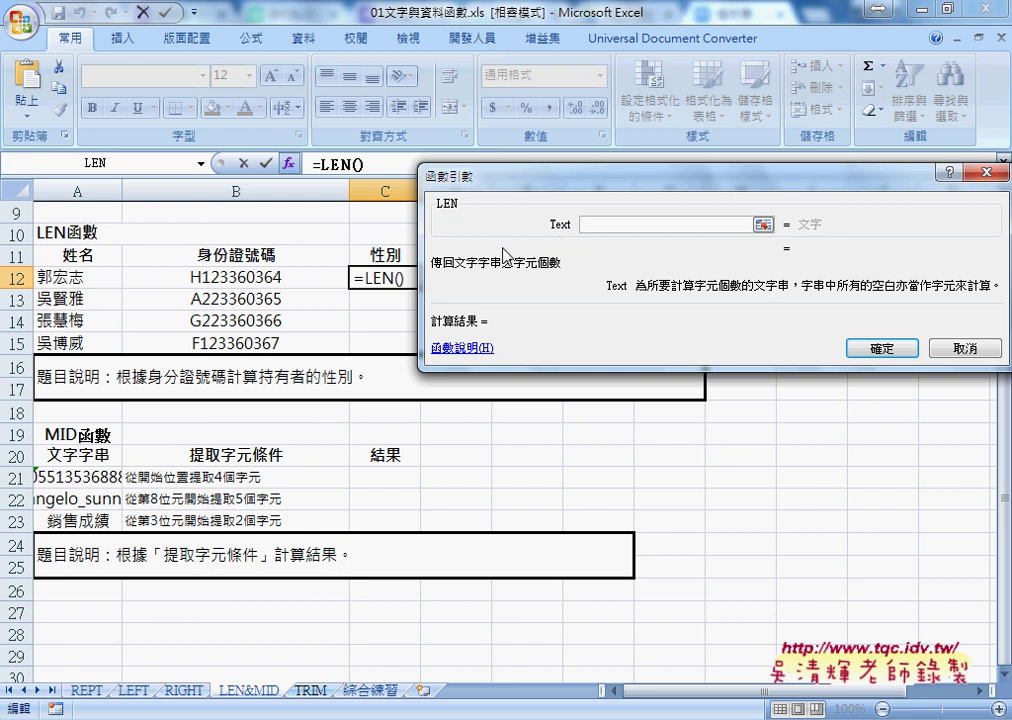
{"action": "left_click", "coordinate": [236, 277]}
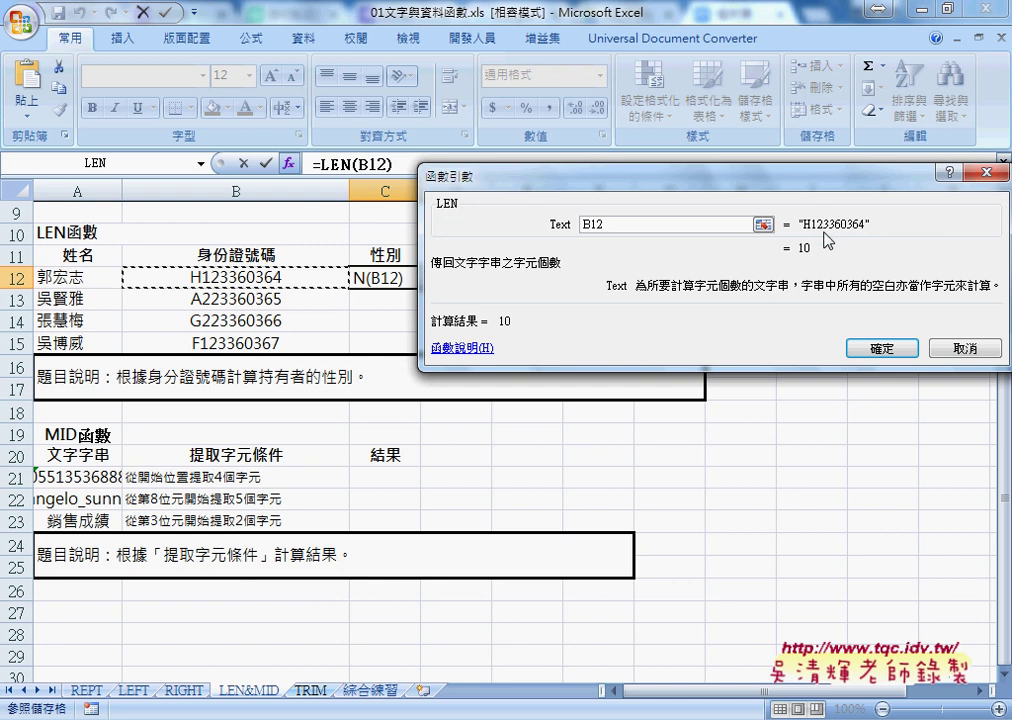
{"action": "left_click", "coordinate": [881, 348]}
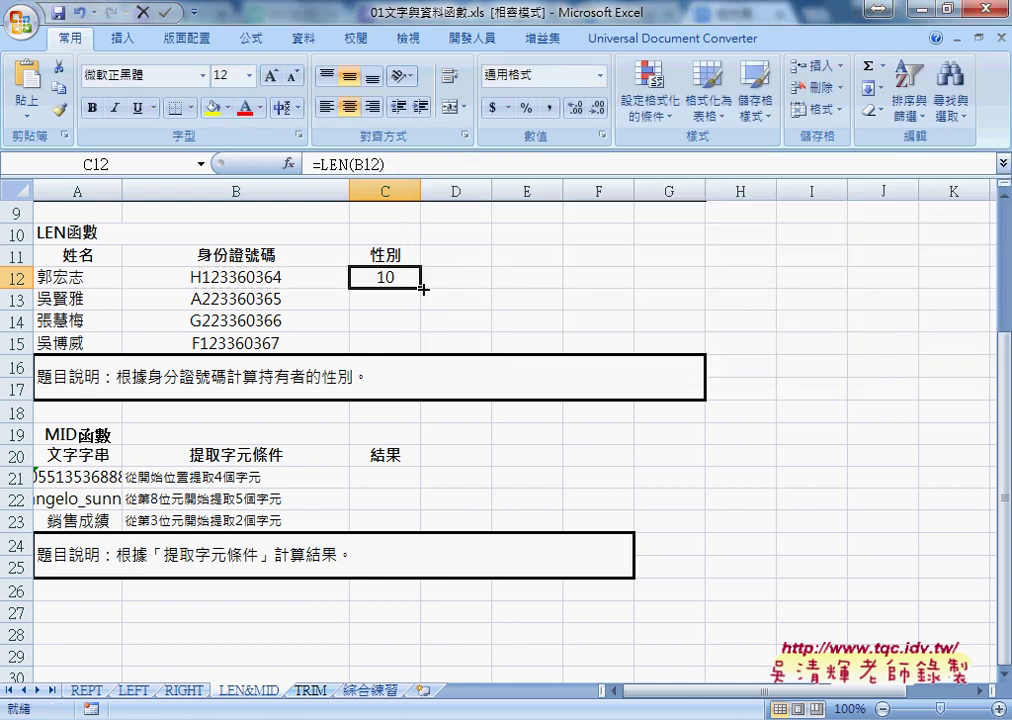
{"action": "left_click_drag", "start_coordinate": [423, 288], "coordinate": [418, 350]}
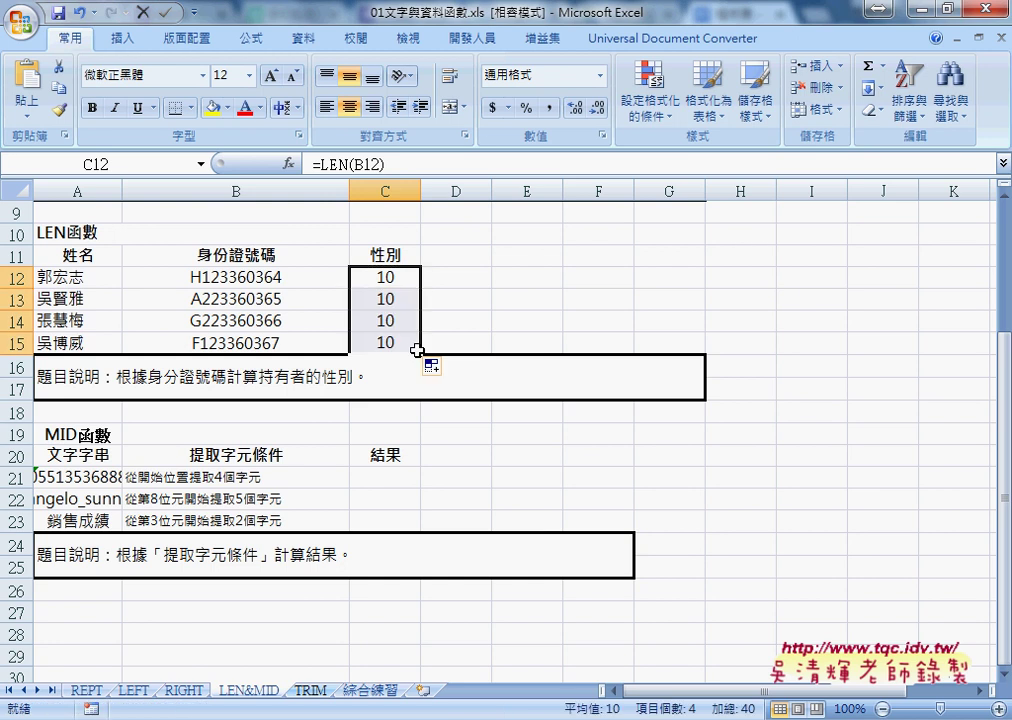
{"action": "scroll", "coordinate": [447, 337], "scroll_direction": "up", "scroll_amount": 2}
Step: Copy the C12:C15 length formulas and paste them into C3:C6
{"action": "scroll", "coordinate": [466, 335], "scroll_direction": "up", "scroll_amount": 1}
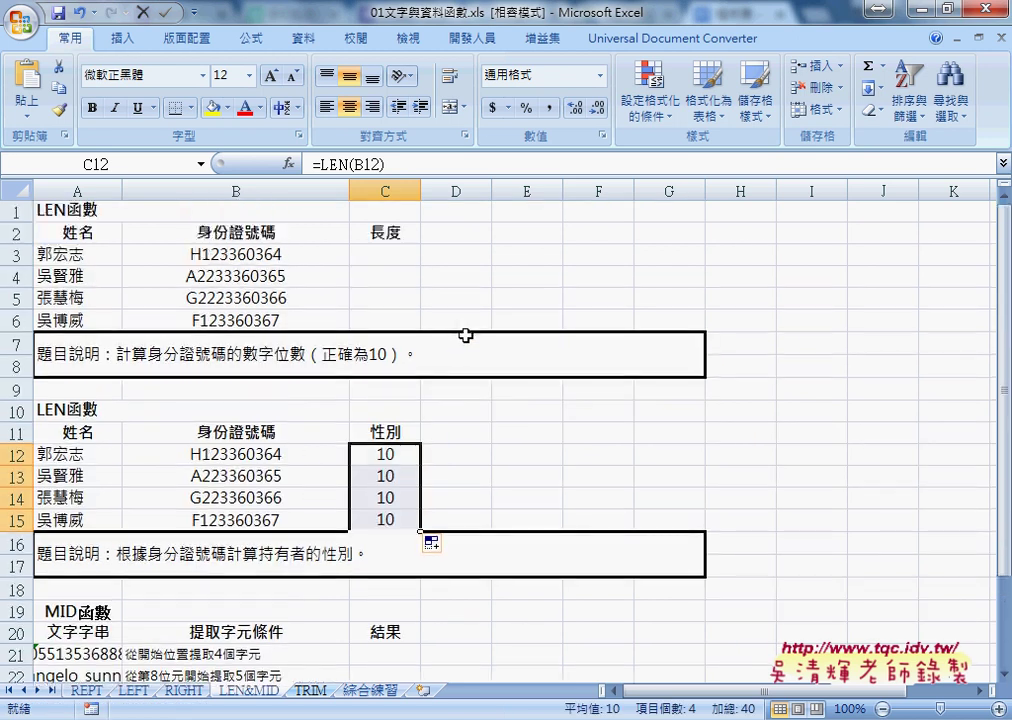
{"action": "right_click", "coordinate": [402, 463]}
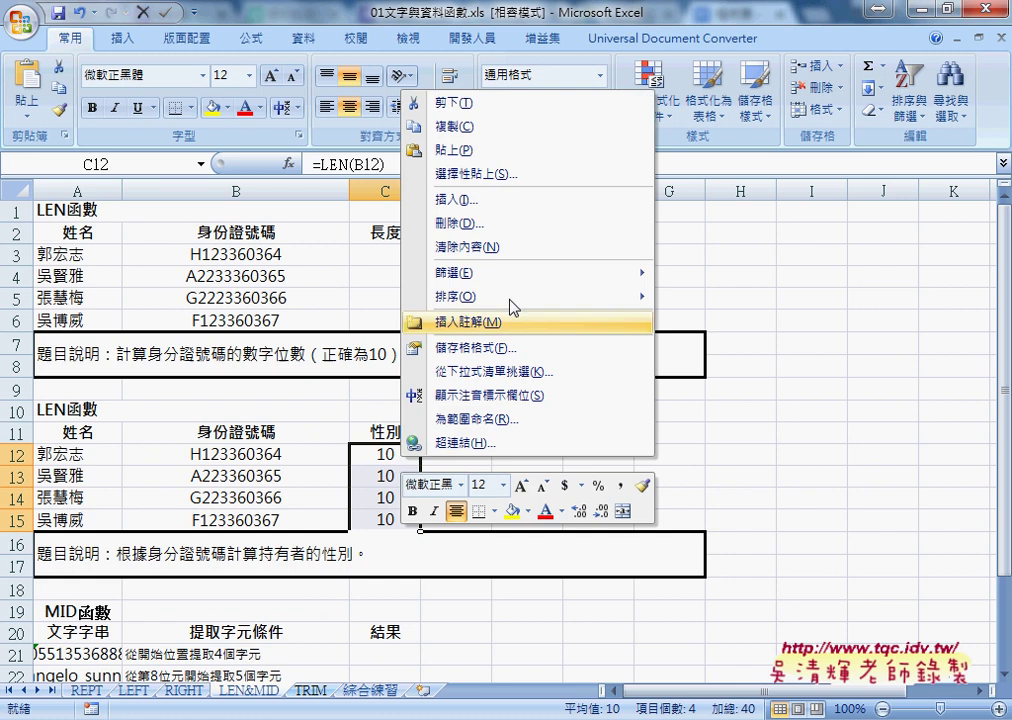
{"action": "left_click", "coordinate": [510, 113]}
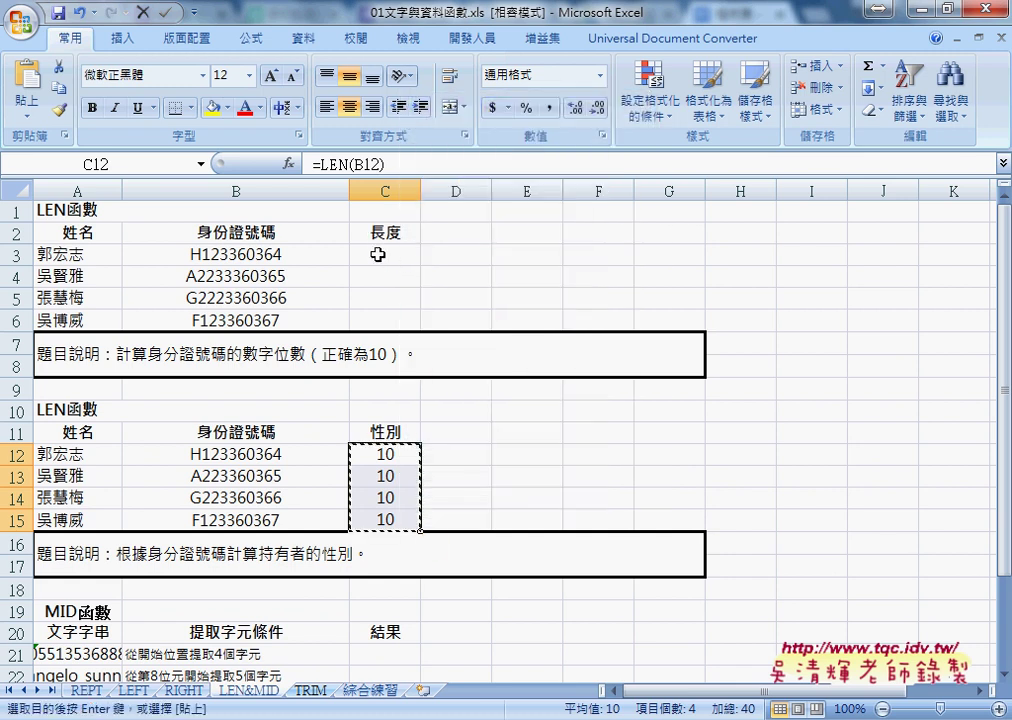
{"action": "left_click", "coordinate": [380, 256]}
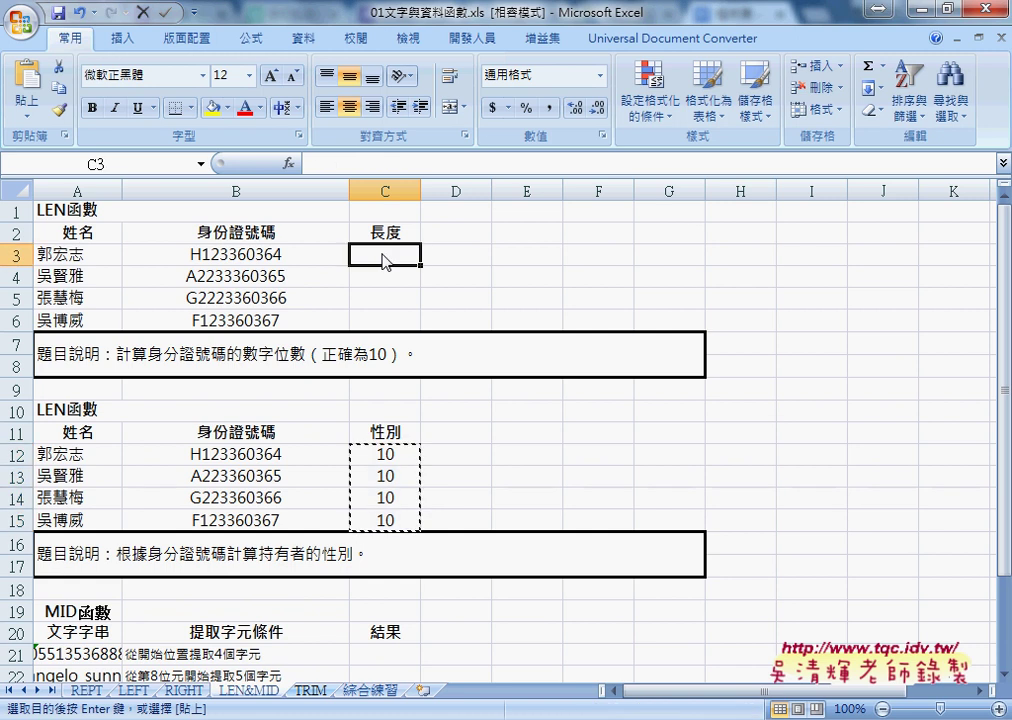
{"action": "right_click", "coordinate": [388, 256]}
{"action": "left_click", "coordinate": [446, 314]}
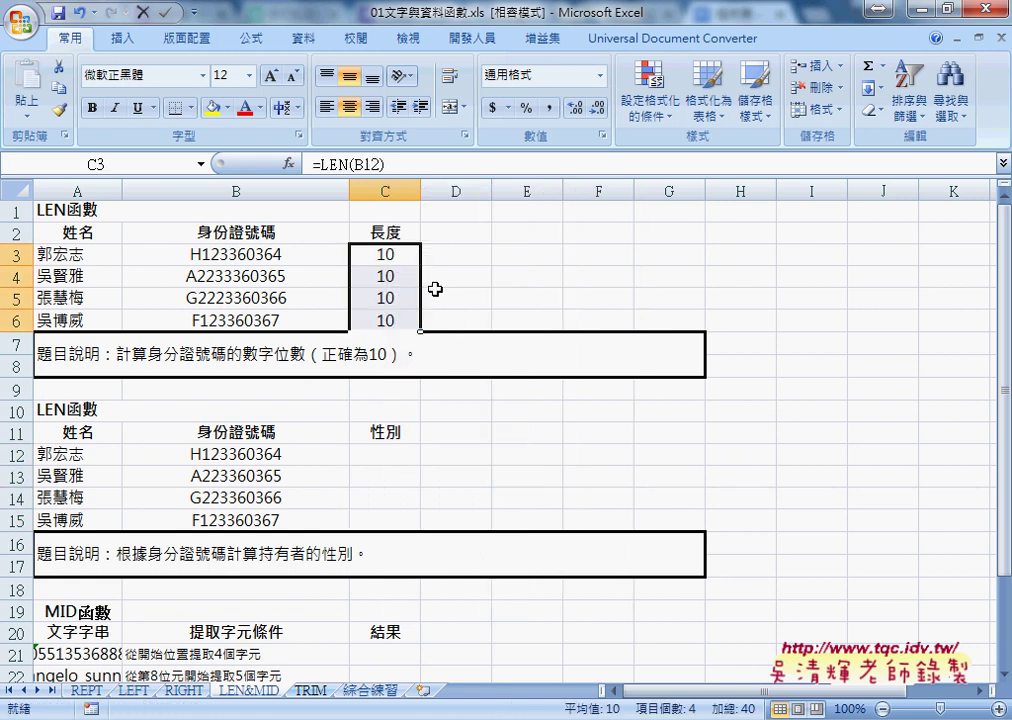
{"action": "mouse_move", "coordinate": [422, 268]}
{"action": "left_mouse_down"}
{"action": "mouse_move", "coordinate": [421, 327]}
{"action": "mouse_move", "coordinate": [410, 262]}
{"action": "left_mouse_up"}
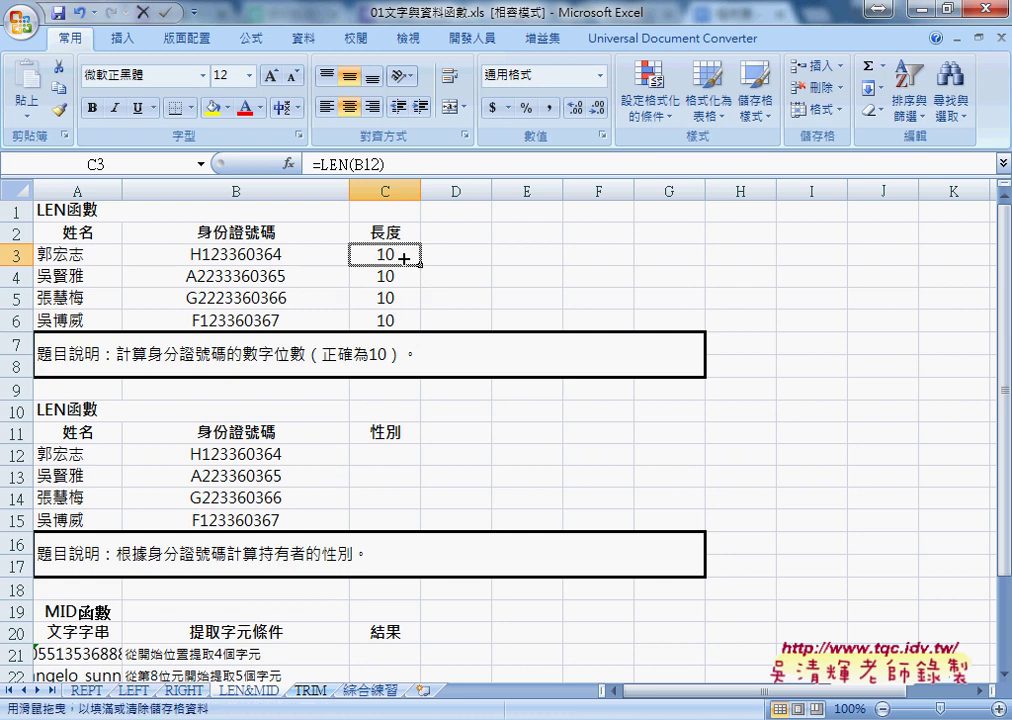
Step: Correct C3 to =LEN(B3) and fill down to C6, giving 10, 11, 11, 10
{"action": "left_click", "coordinate": [367, 163]}
{"action": "double_click", "coordinate": [367, 163]}
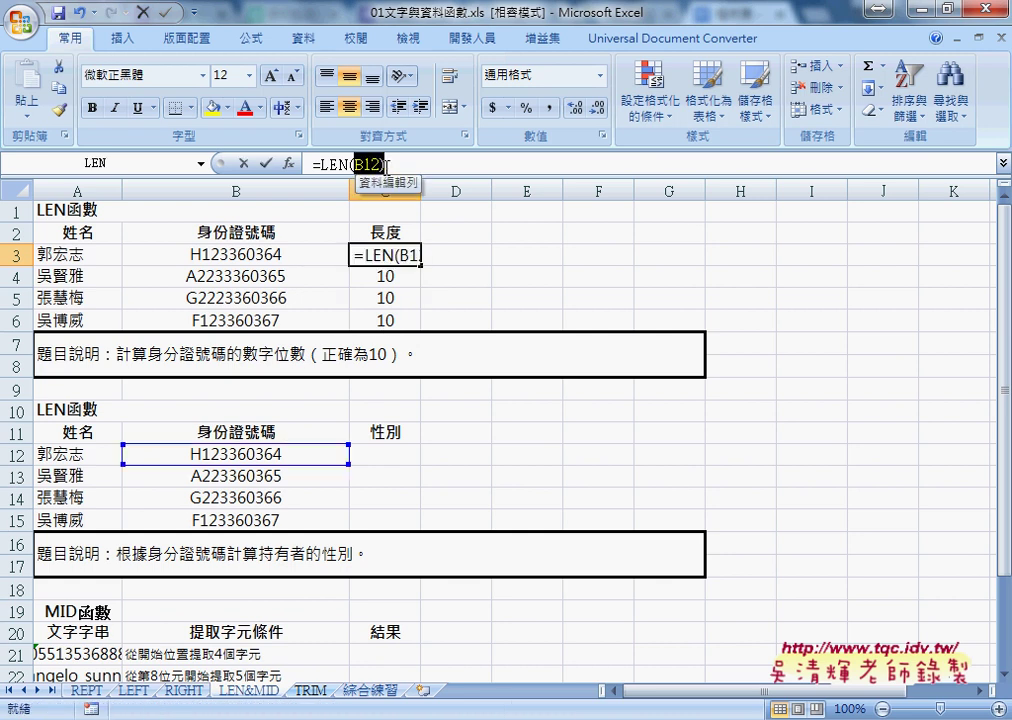
{"action": "left_click", "coordinate": [279, 254]}
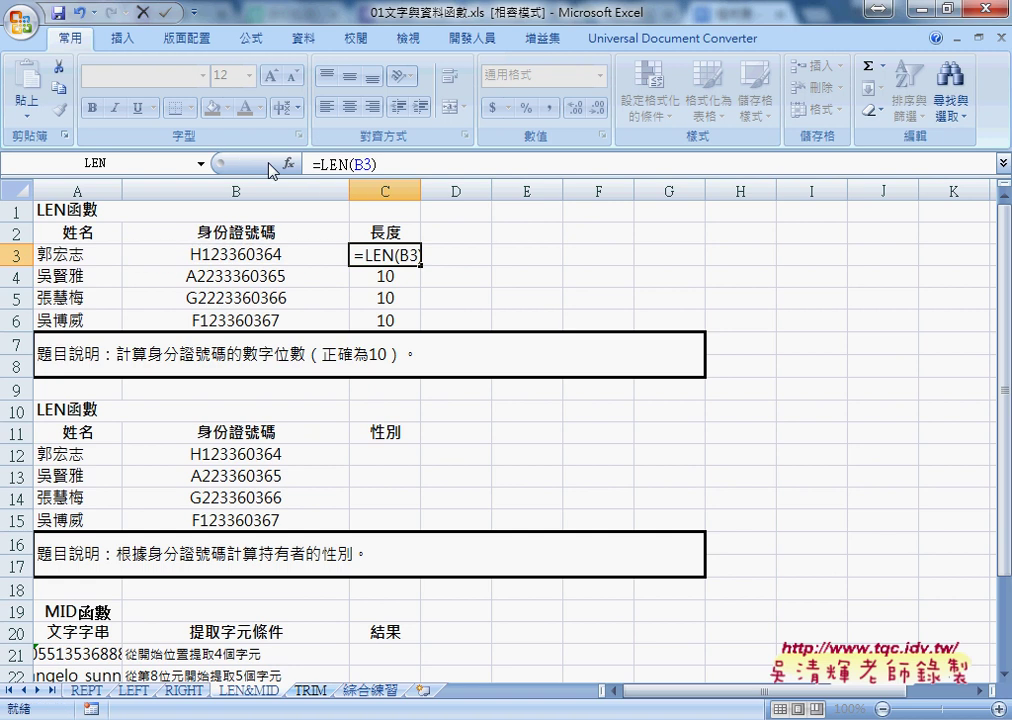
{"action": "left_click", "coordinate": [265, 163]}
{"action": "left_click_drag", "start_coordinate": [420, 266], "coordinate": [420, 328]}
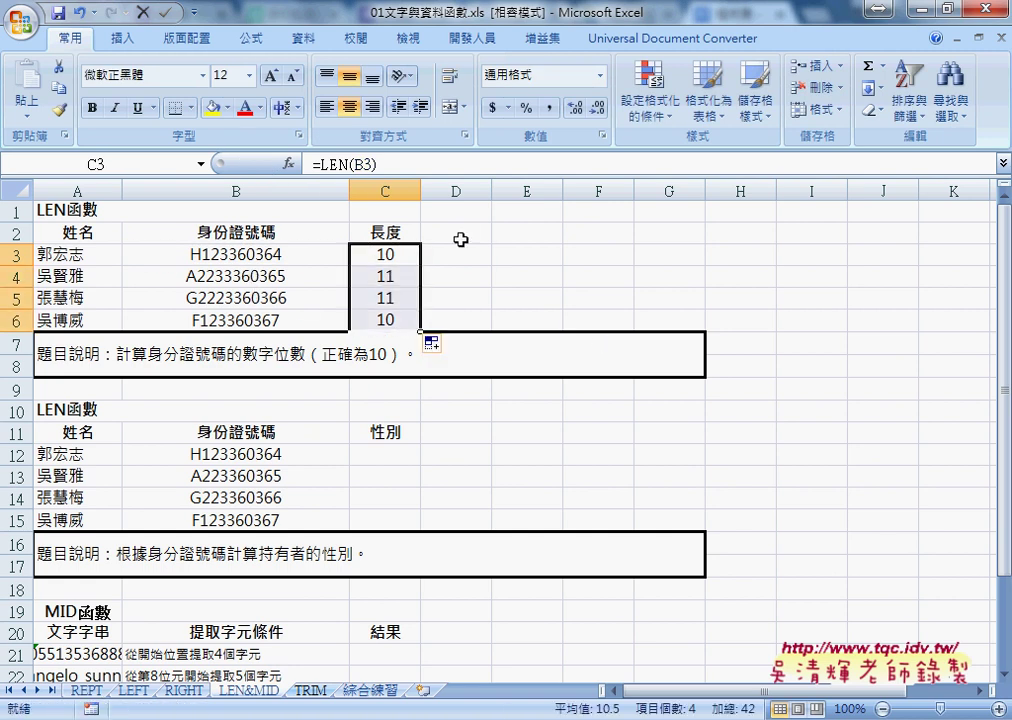
{"action": "left_click", "coordinate": [460, 232]}
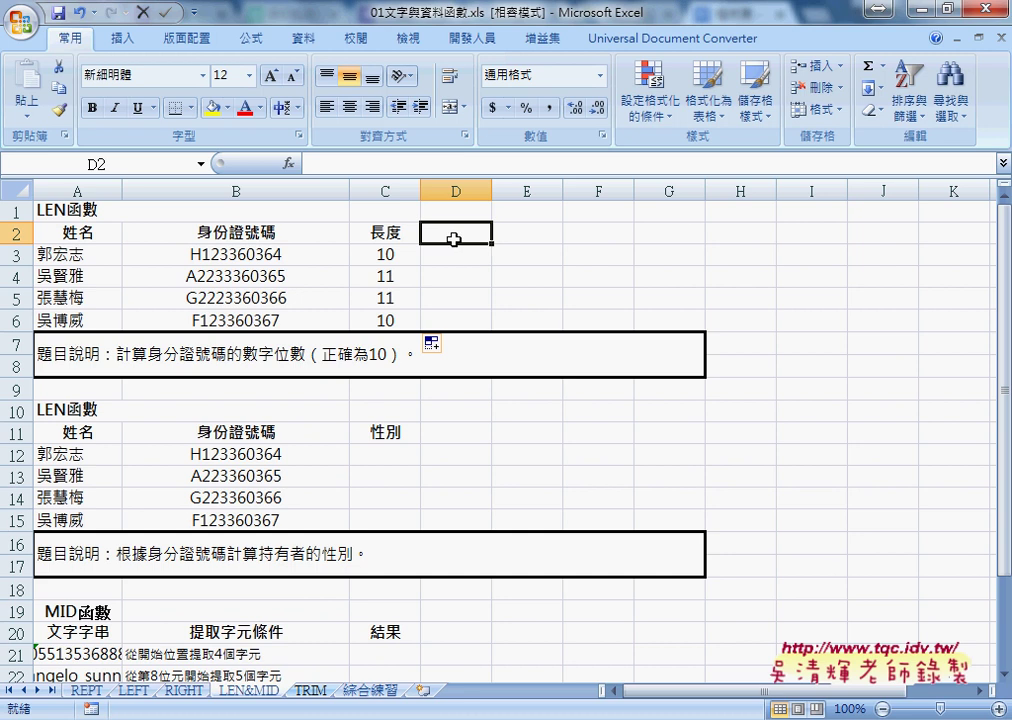
Step: Insert the IF function from the Logical category into D3
{"action": "left_click", "coordinate": [466, 257]}
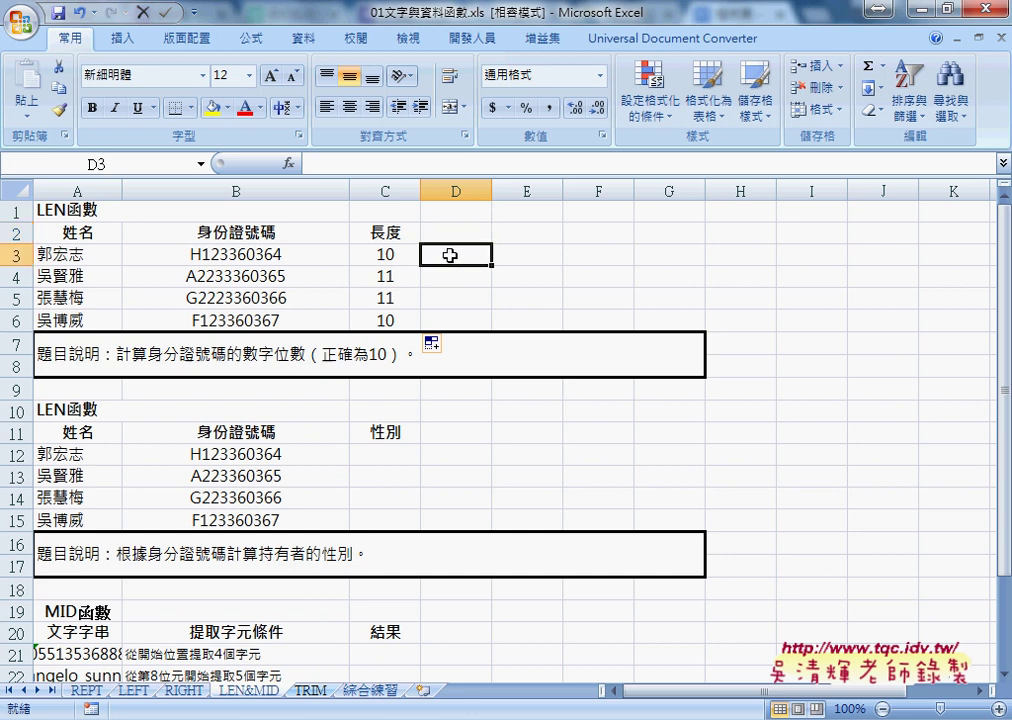
{"action": "left_click", "coordinate": [289, 163]}
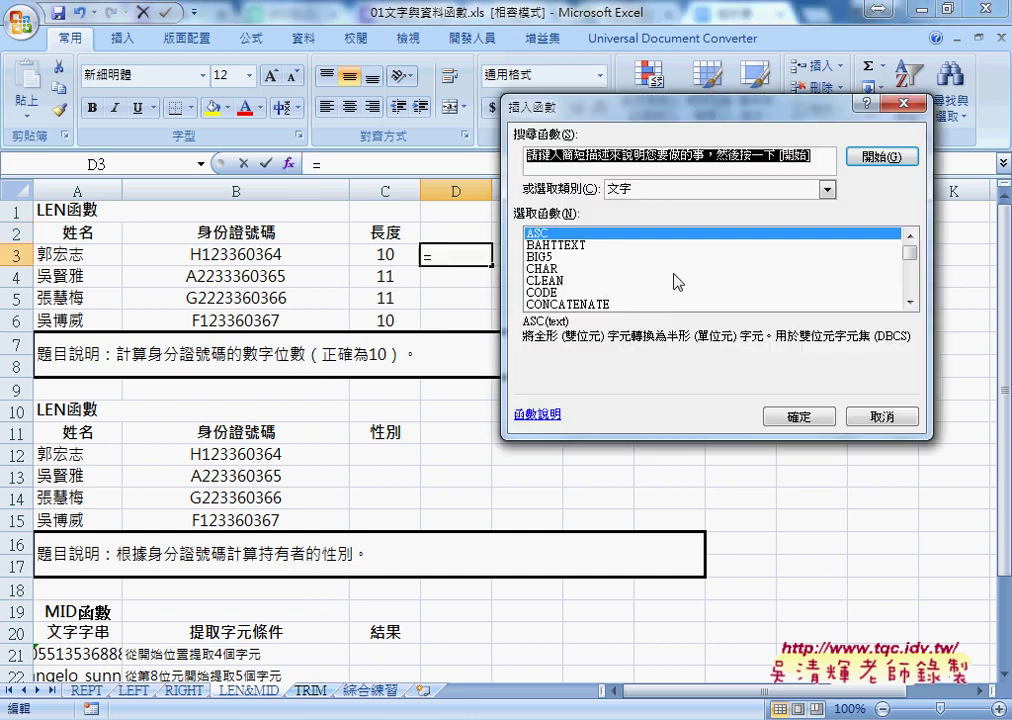
{"action": "left_click", "coordinate": [636, 195]}
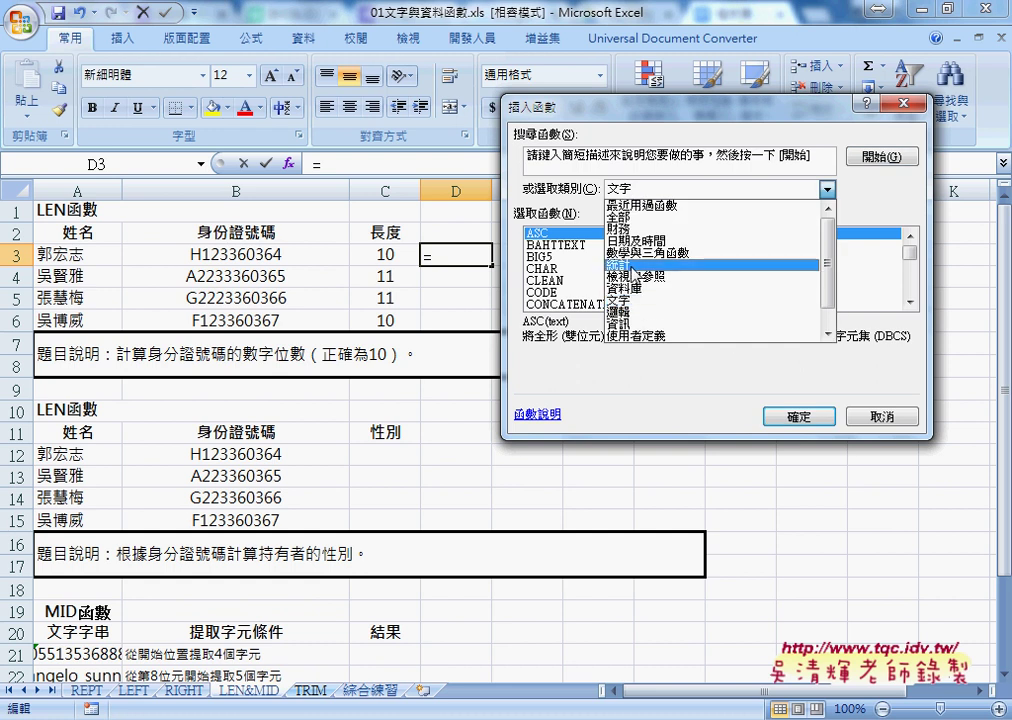
{"action": "left_click", "coordinate": [626, 313]}
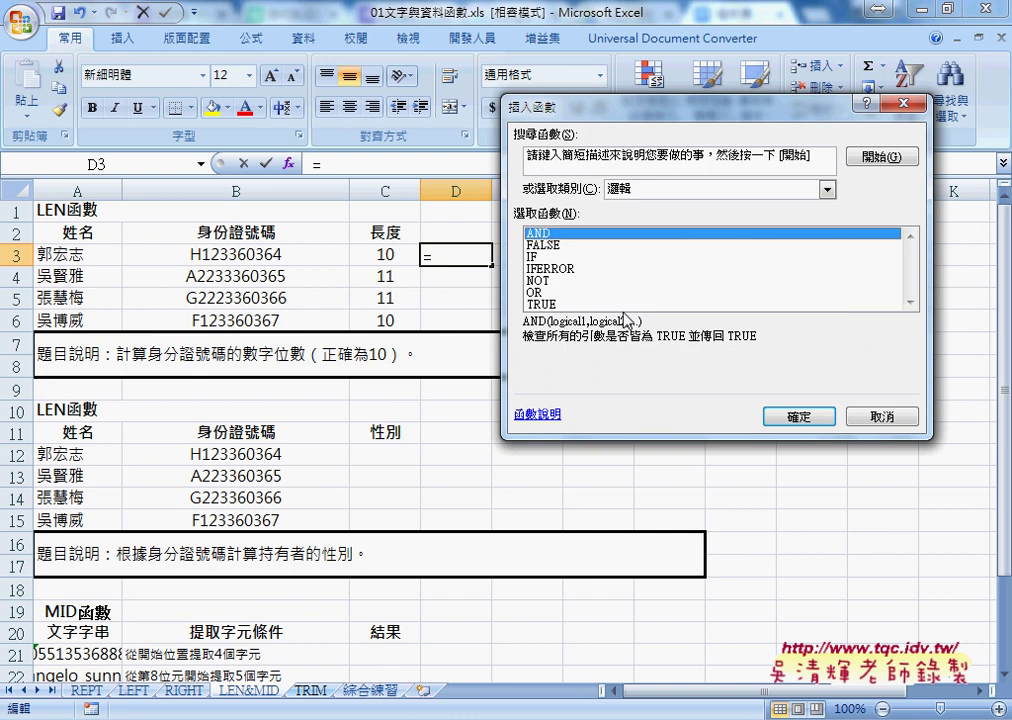
{"action": "left_click", "coordinate": [590, 257]}
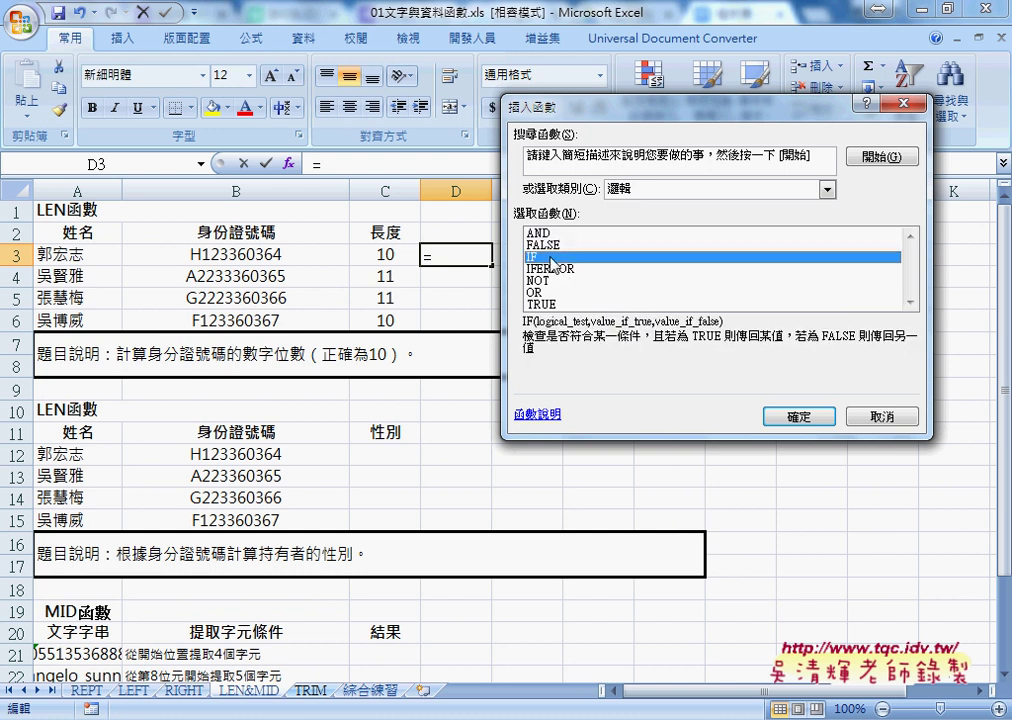
{"action": "left_click", "coordinate": [815, 421]}
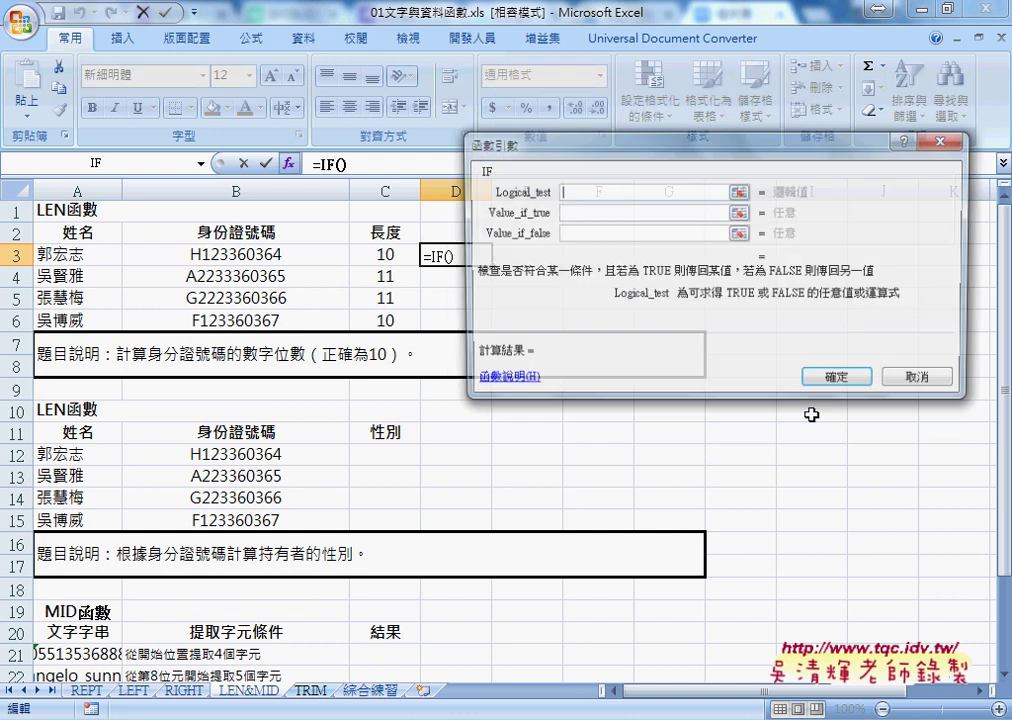
{"action": "left_click_drag", "start_coordinate": [630, 151], "coordinate": [668, 167]}
Step: Set IF to C3=10, "Y", "N" and fill it down to D6
{"action": "left_click", "coordinate": [405, 255]}
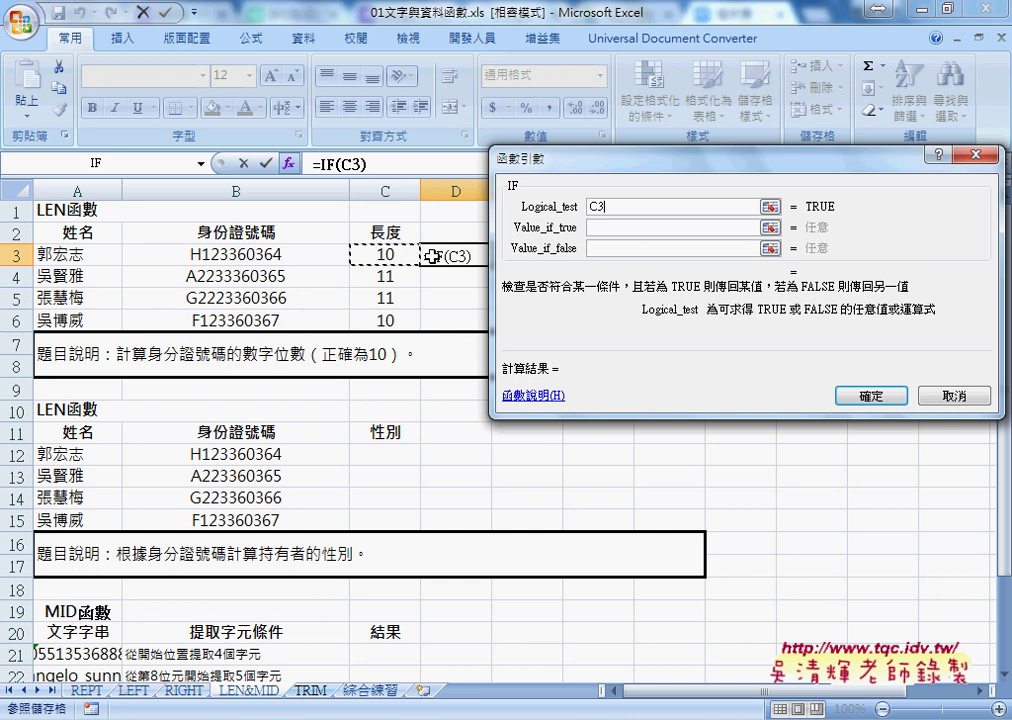
{"action": "type", "text": "="}
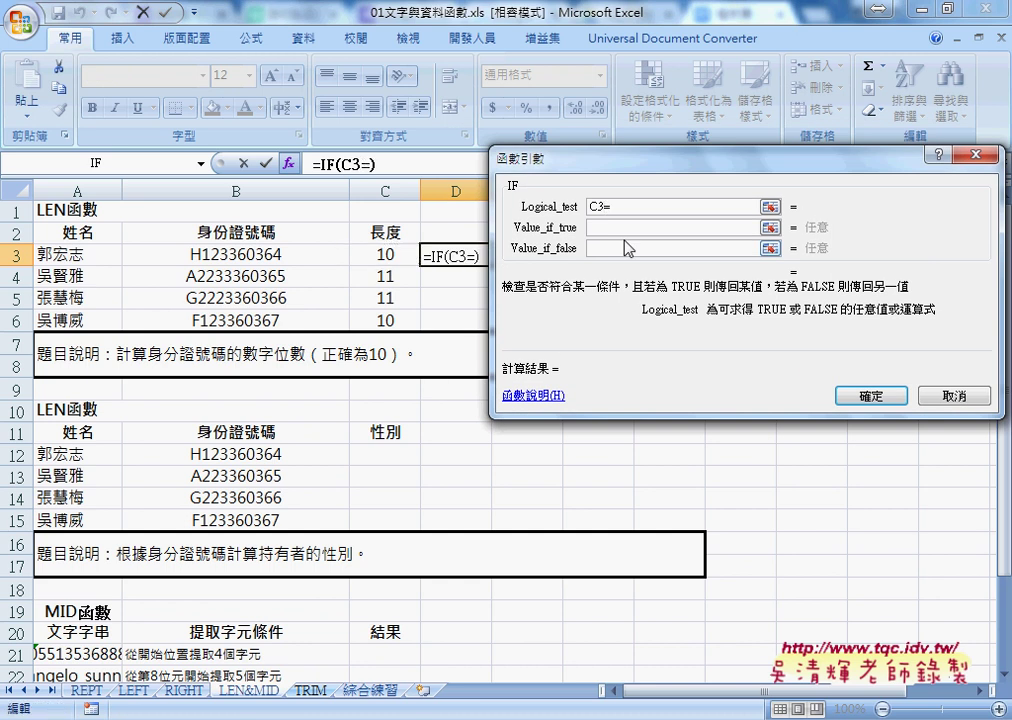
{"action": "type", "text": "10"}
{"action": "left_click", "coordinate": [646, 234]}
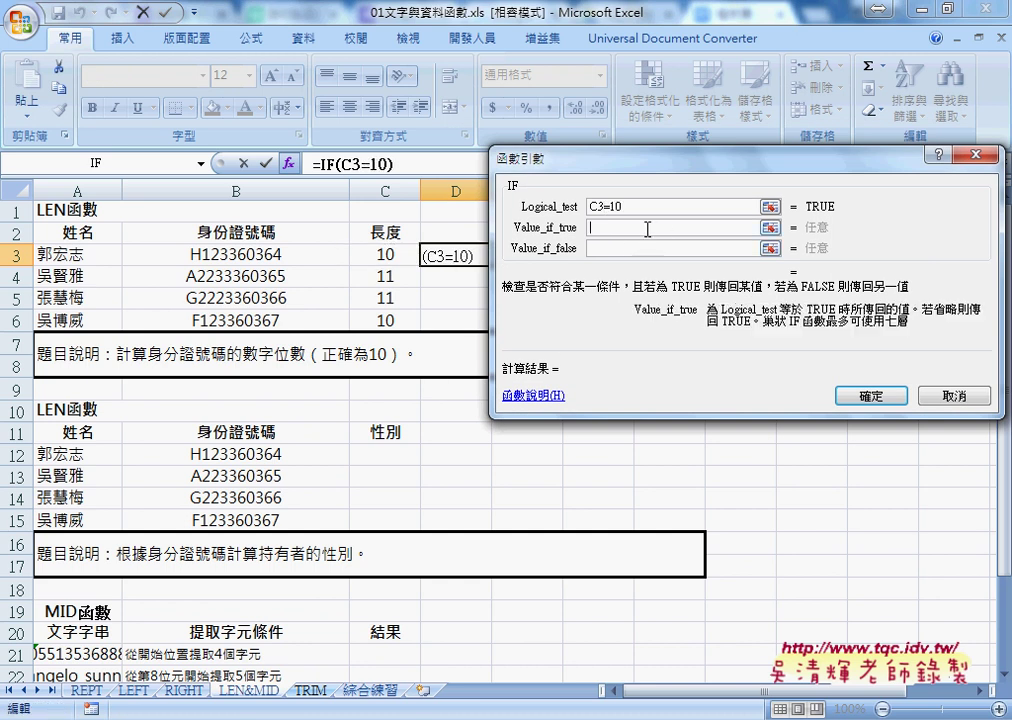
{"action": "type", "text": "Y"}
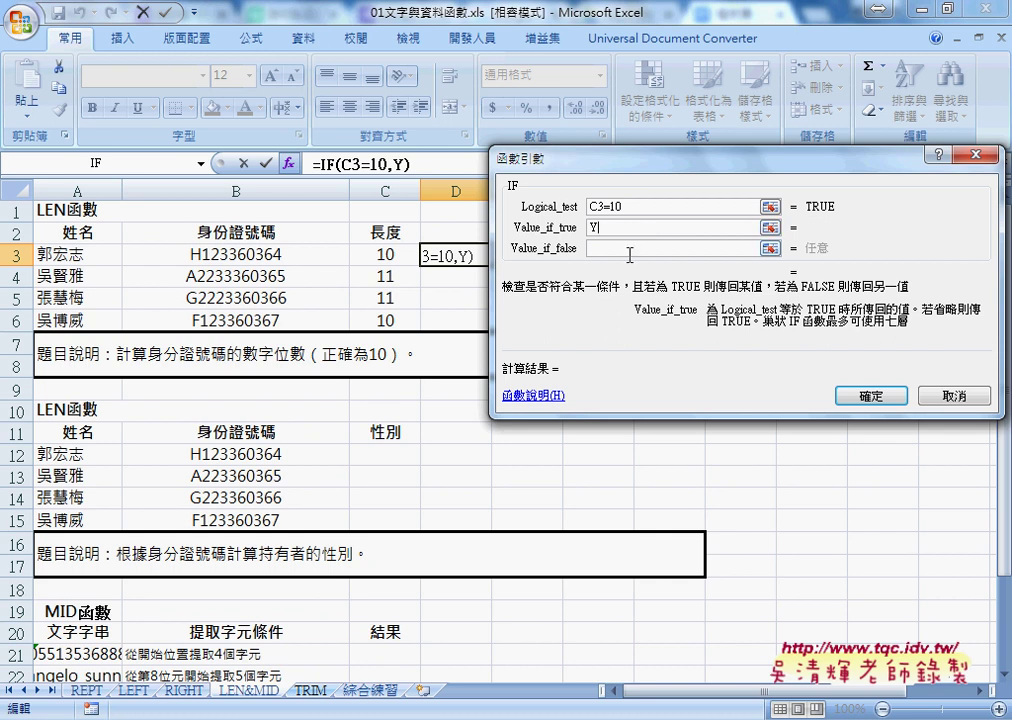
{"action": "left_click", "coordinate": [630, 249]}
{"action": "type", "text": "N"}
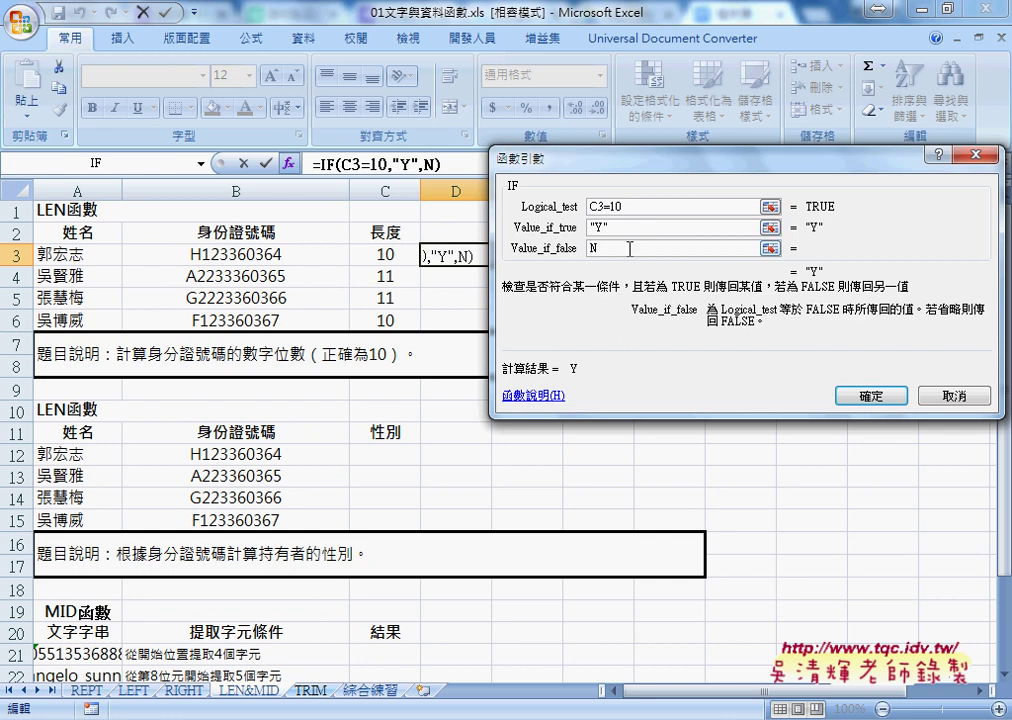
{"action": "left_click", "coordinate": [635, 227]}
{"action": "left_click", "coordinate": [866, 397]}
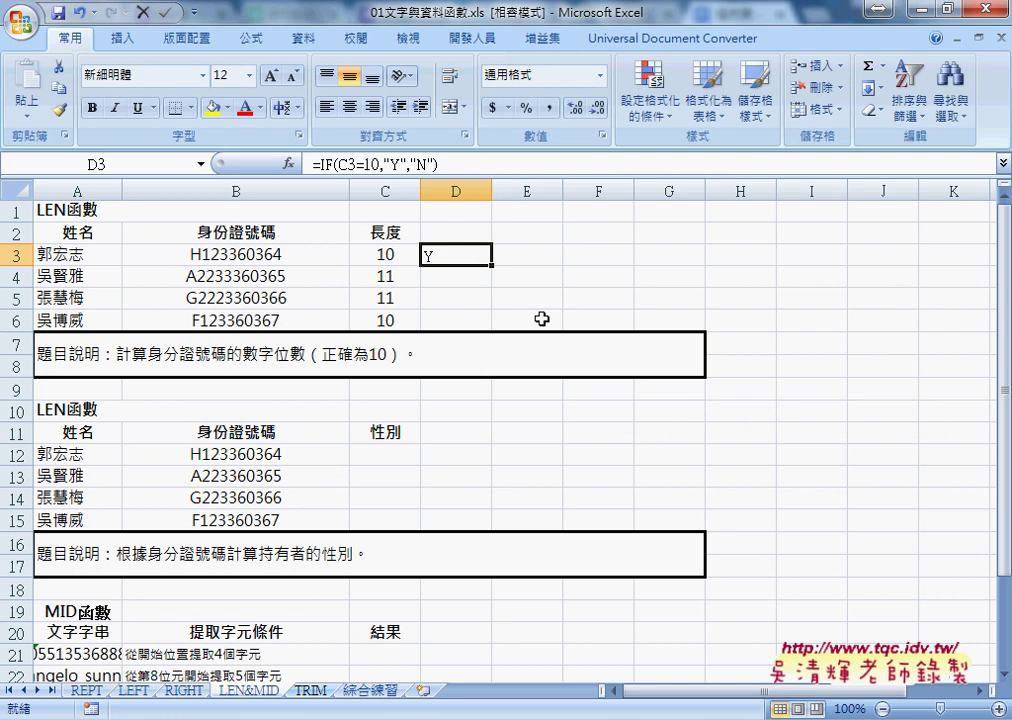
{"action": "left_click_drag", "start_coordinate": [490, 266], "coordinate": [481, 325]}
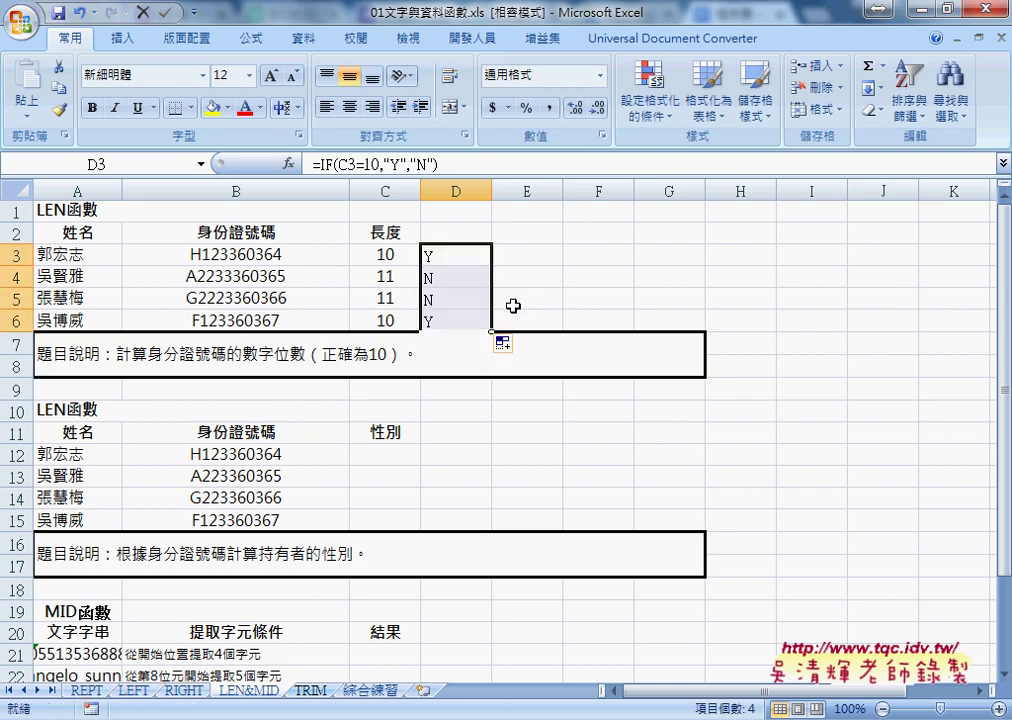
Step: Select C12 and open Insert Function showing the Text category
{"action": "left_click", "coordinate": [403, 455]}
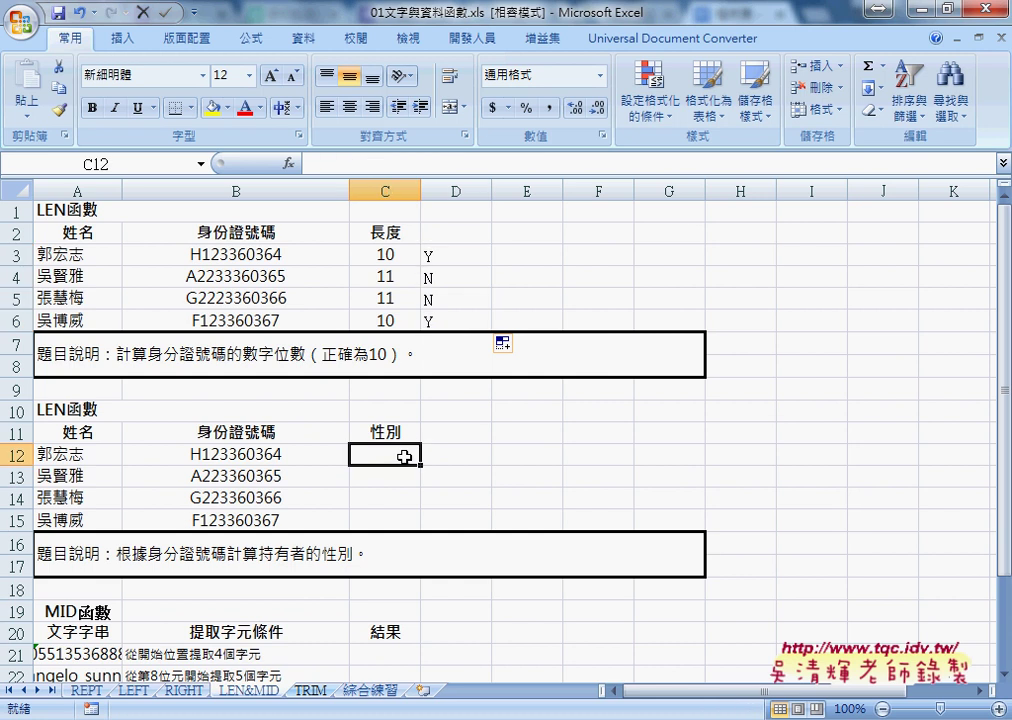
{"action": "scroll", "coordinate": [483, 448], "scroll_direction": "down", "scroll_amount": 1}
{"action": "scroll", "coordinate": [483, 448], "scroll_direction": "down", "scroll_amount": 1}
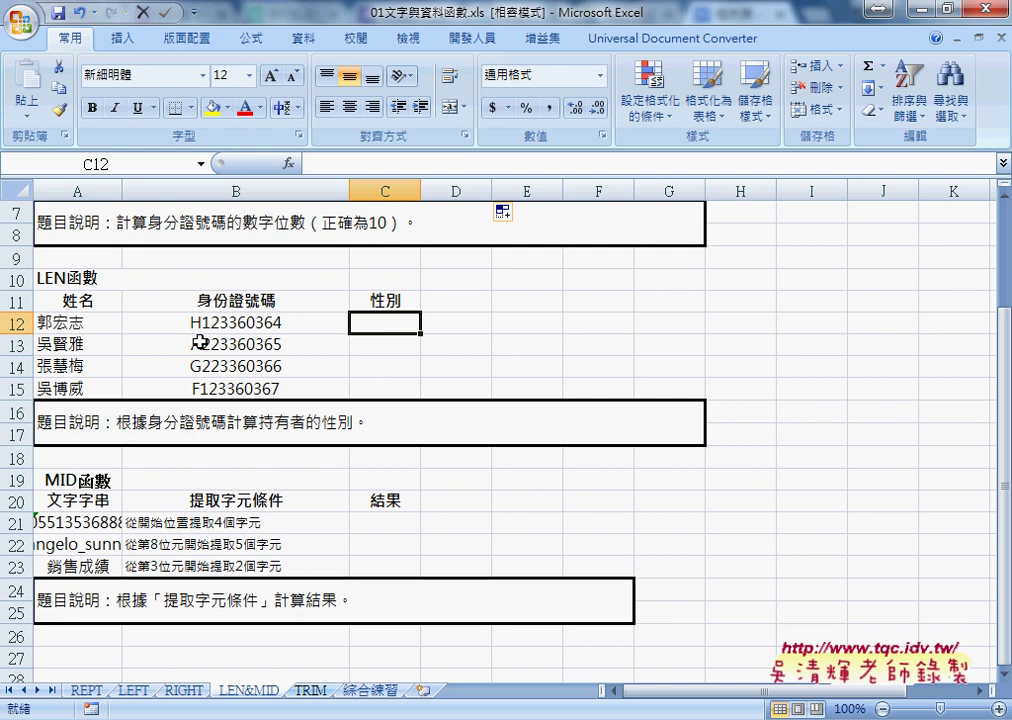
{"action": "left_click", "coordinate": [288, 163]}
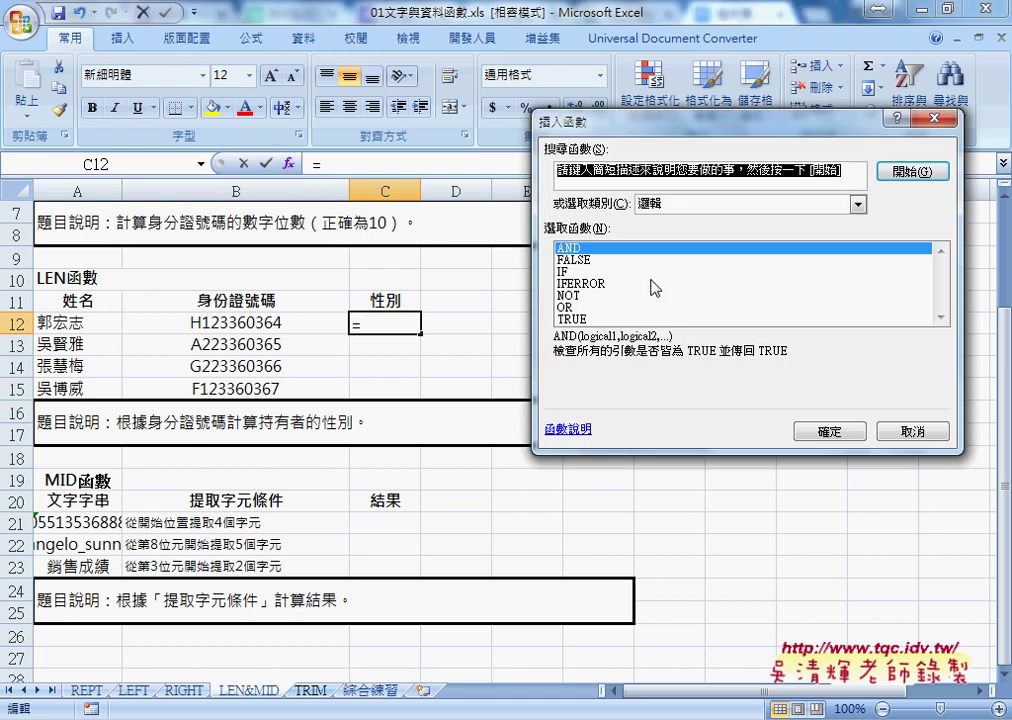
{"action": "left_click", "coordinate": [680, 204]}
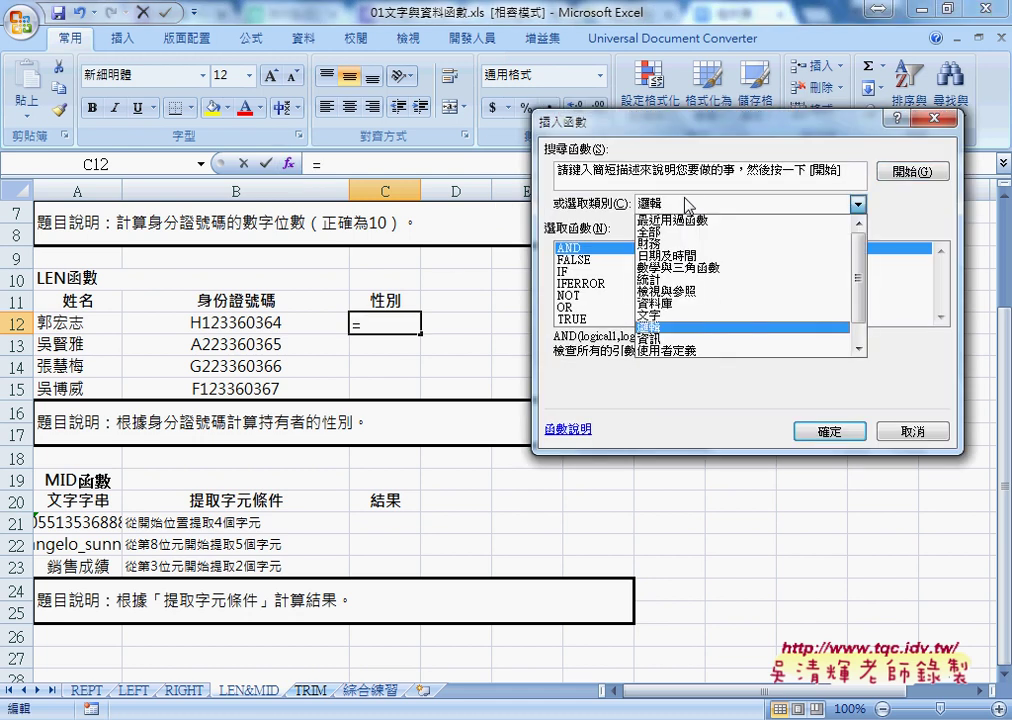
{"action": "left_click", "coordinate": [666, 318]}
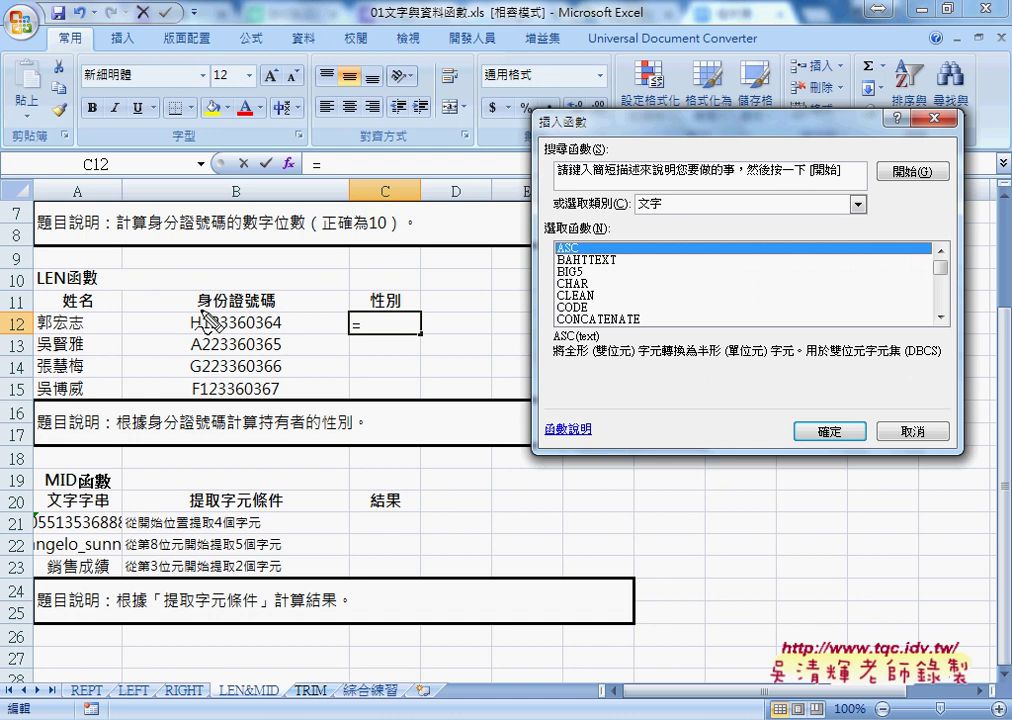
Step: Mark the IDs' second character position as 2, then choose MID
{"action": "left_click_drag", "start_coordinate": [203, 312], "coordinate": [214, 398]}
{"action": "left_click_drag", "start_coordinate": [218, 343], "coordinate": [212, 318]}
{"action": "left_click_drag", "start_coordinate": [205, 268], "coordinate": [222, 286]}
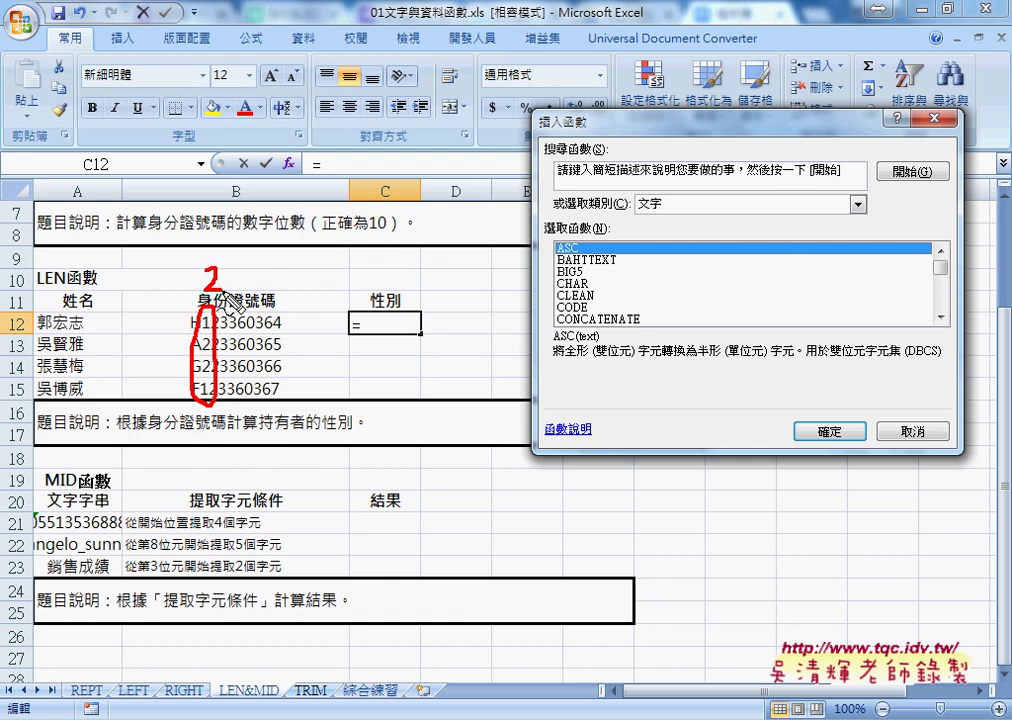
{"action": "key", "text": "Escape"}
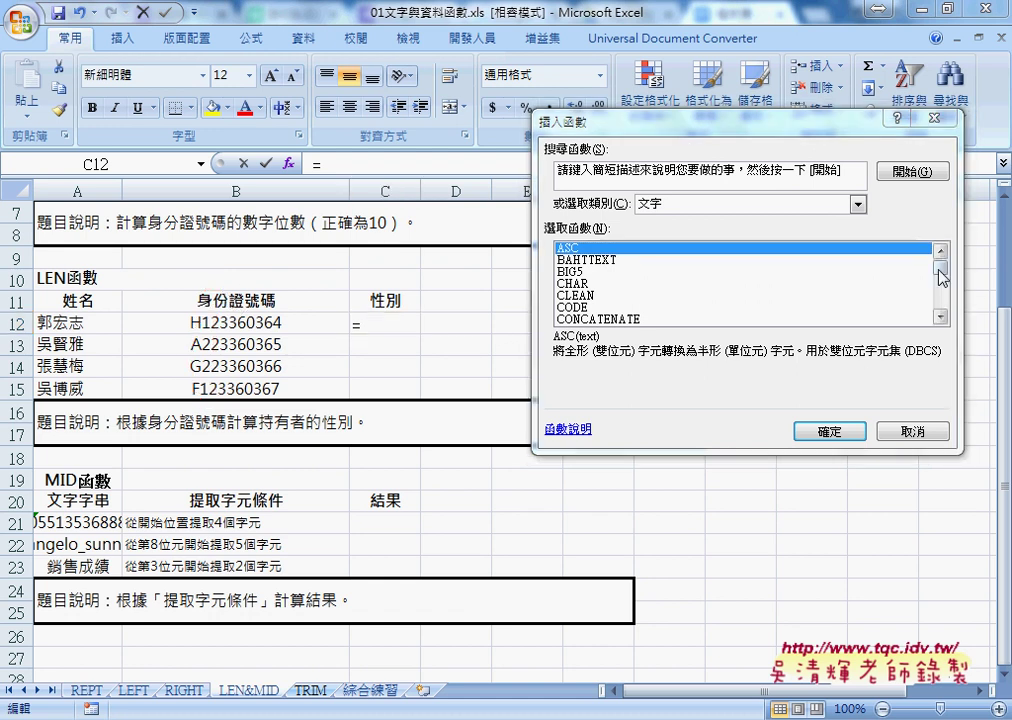
{"action": "left_click_drag", "start_coordinate": [941, 268], "coordinate": [943, 294]}
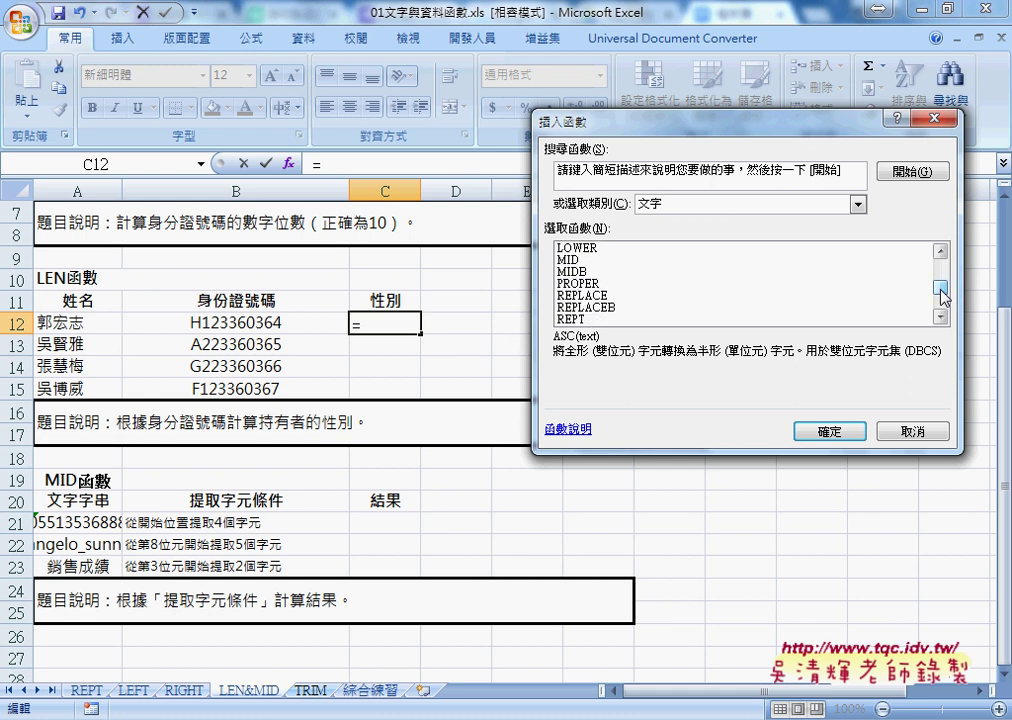
{"action": "left_click", "coordinate": [600, 260]}
{"action": "left_click", "coordinate": [830, 431]}
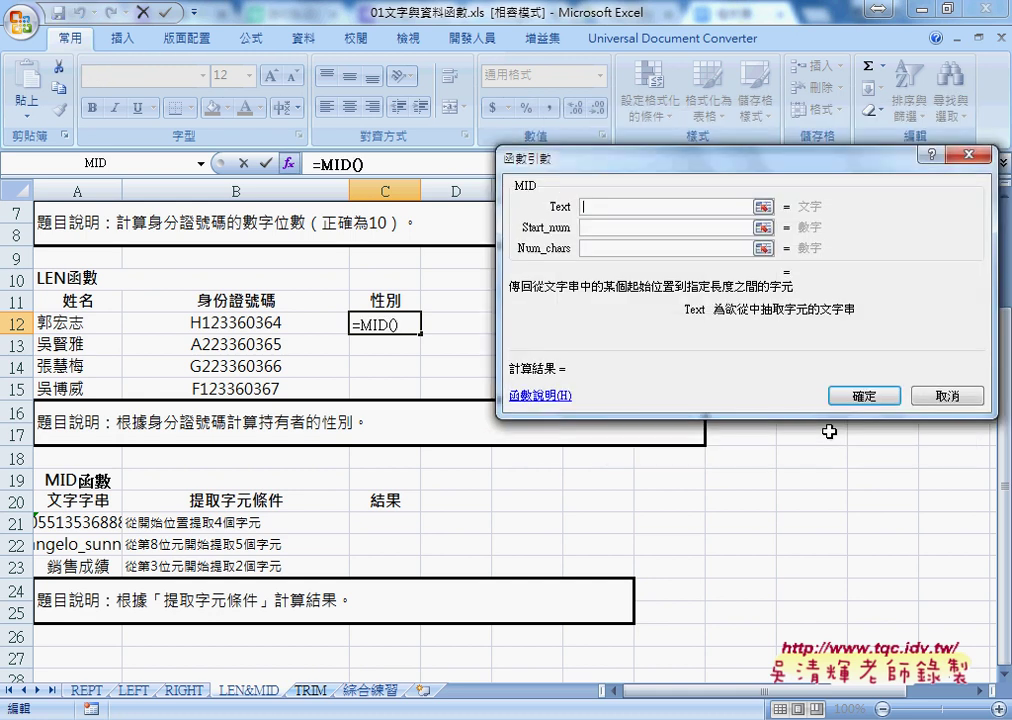
Step: Fill the MID arguments with Text B12, Start_num 2 and Num_chars 1
{"action": "left_click", "coordinate": [289, 323]}
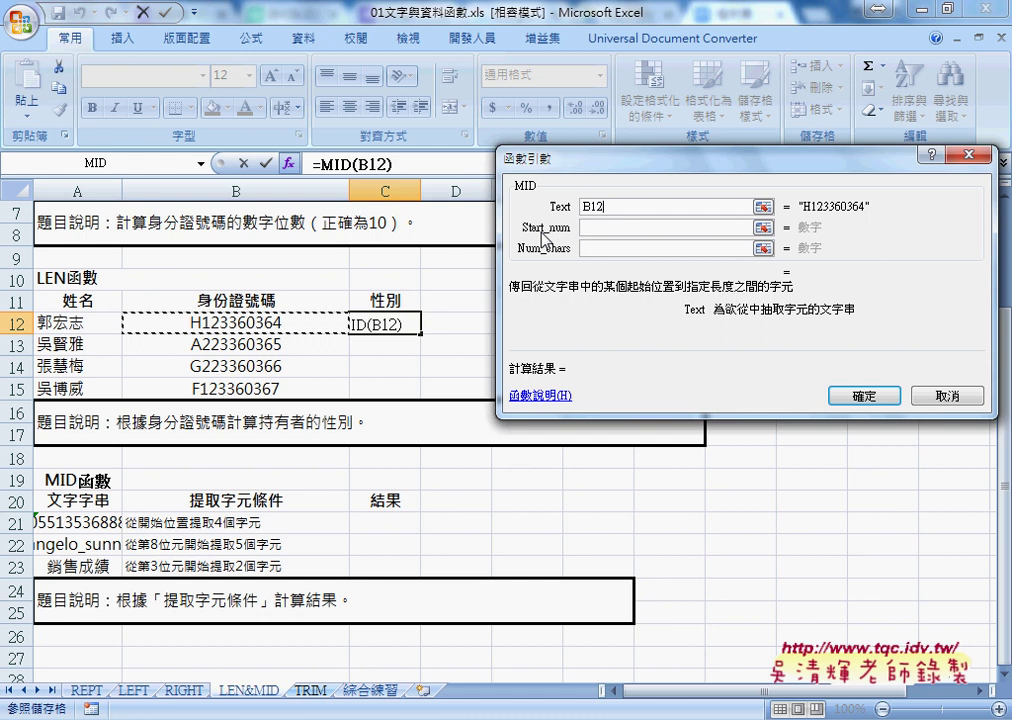
{"action": "left_click", "coordinate": [598, 230]}
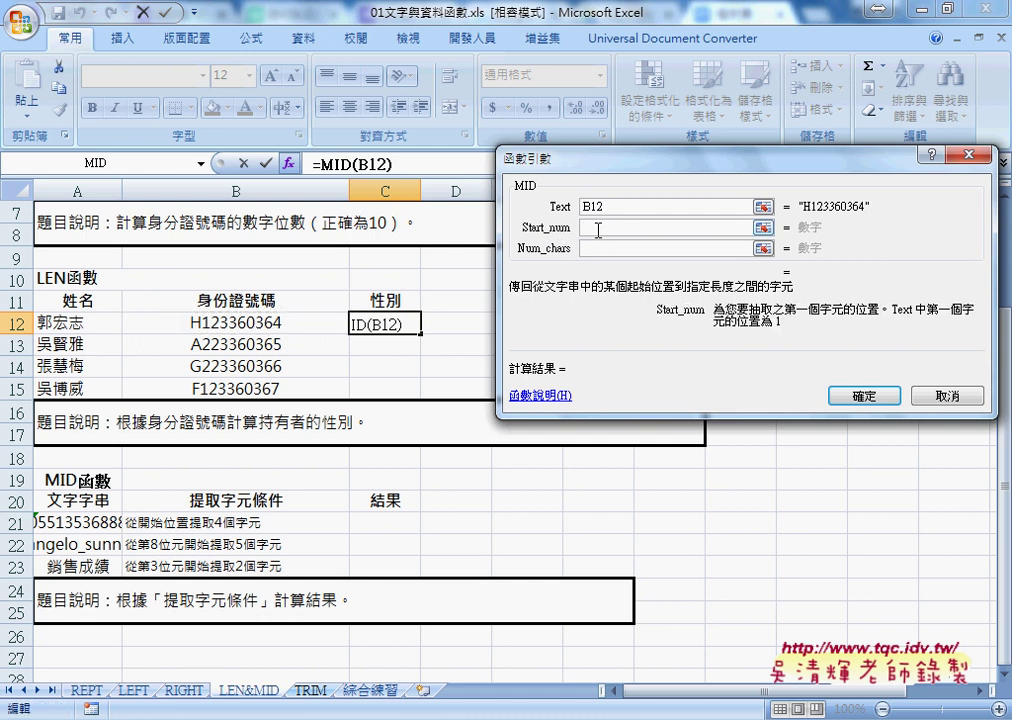
{"action": "type", "text": "2"}
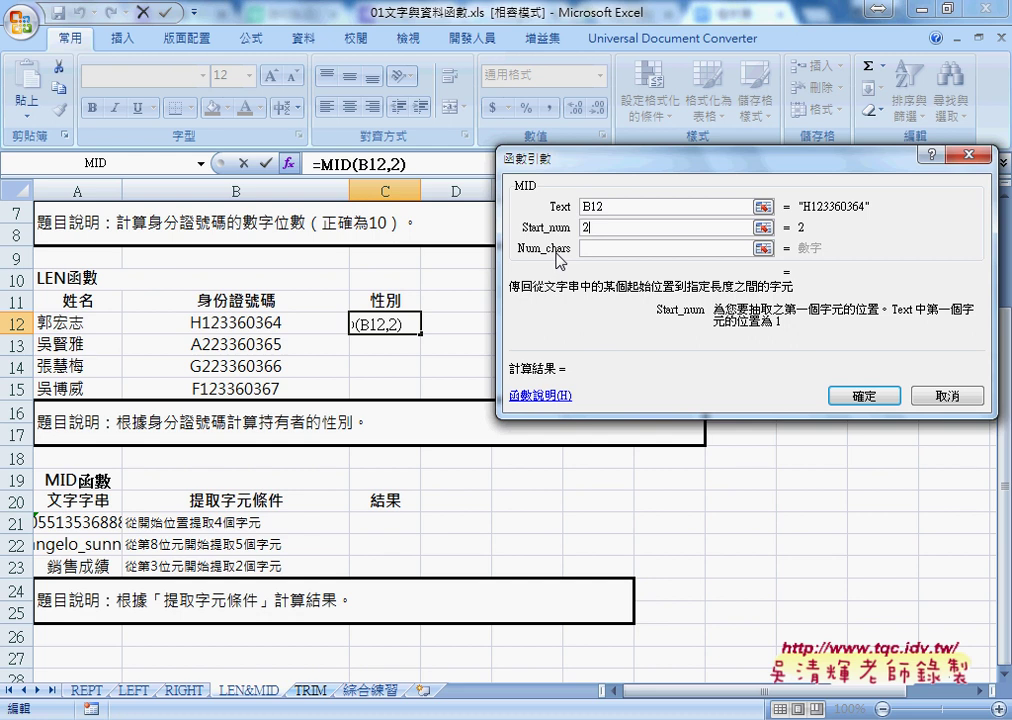
{"action": "left_click", "coordinate": [601, 247]}
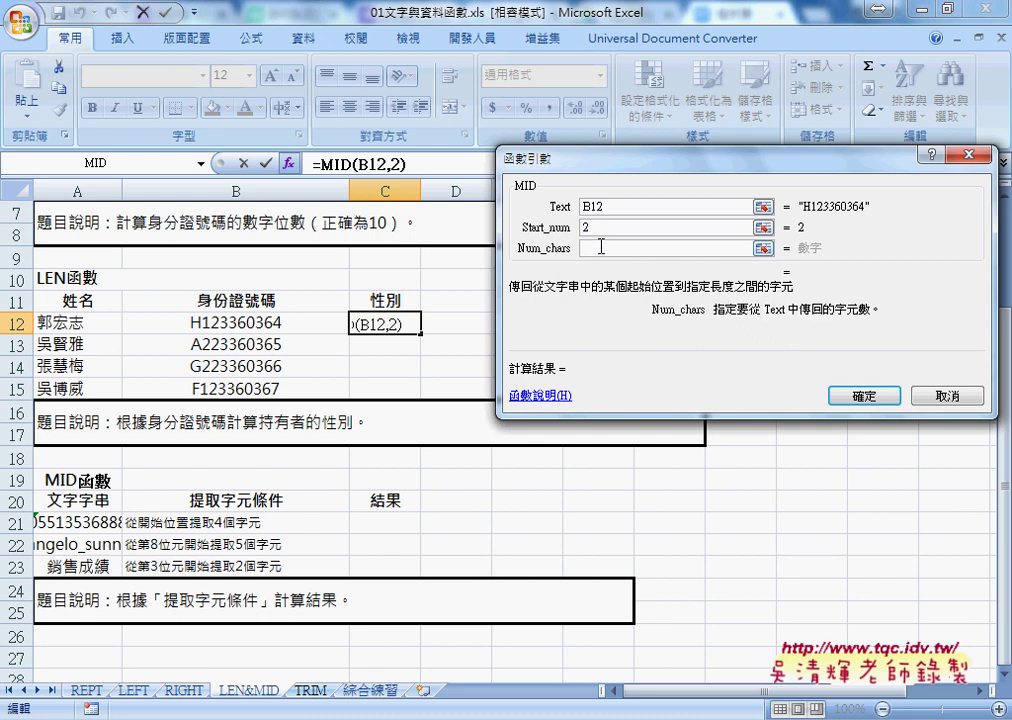
{"action": "type", "text": "1"}
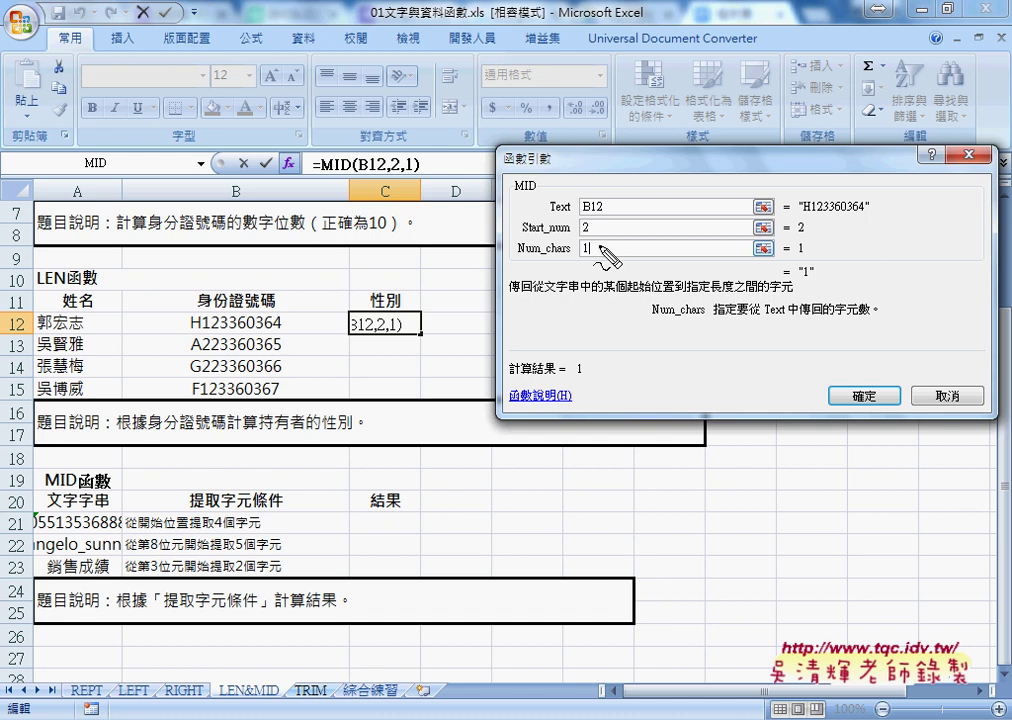
Step: Underline the B12 ID and its arguments, then commit =MID(B12,2,1) in C12, showing 1
{"action": "left_click_drag", "start_coordinate": [800, 212], "coordinate": [867, 211]}
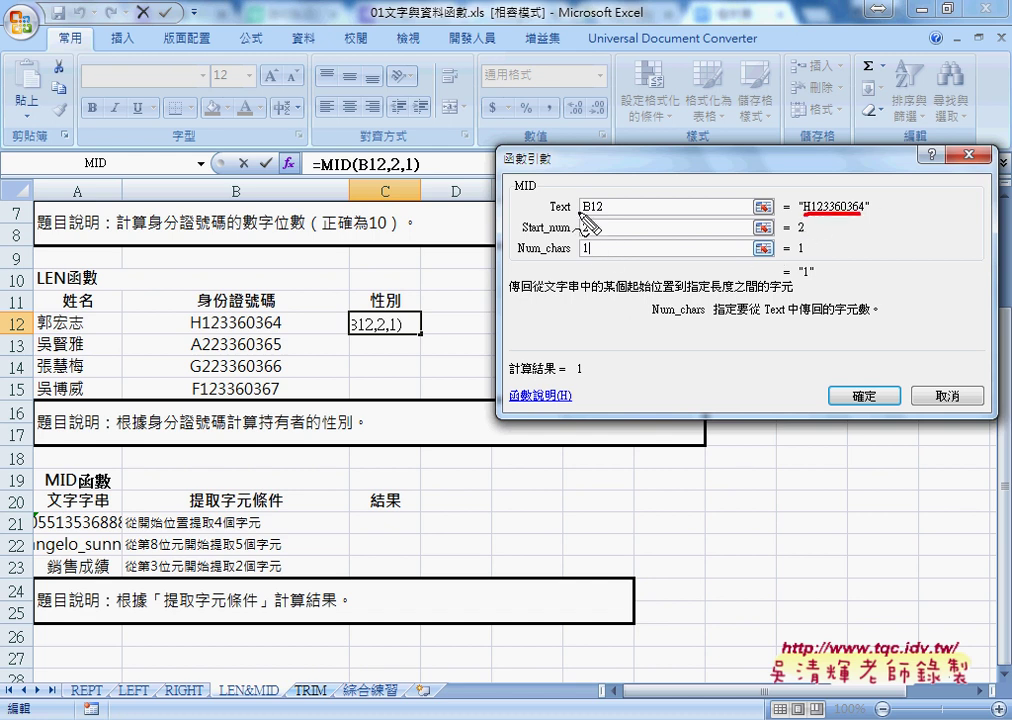
{"action": "left_click_drag", "start_coordinate": [582, 217], "coordinate": [604, 217]}
{"action": "left_click_drag", "start_coordinate": [200, 334], "coordinate": [281, 331]}
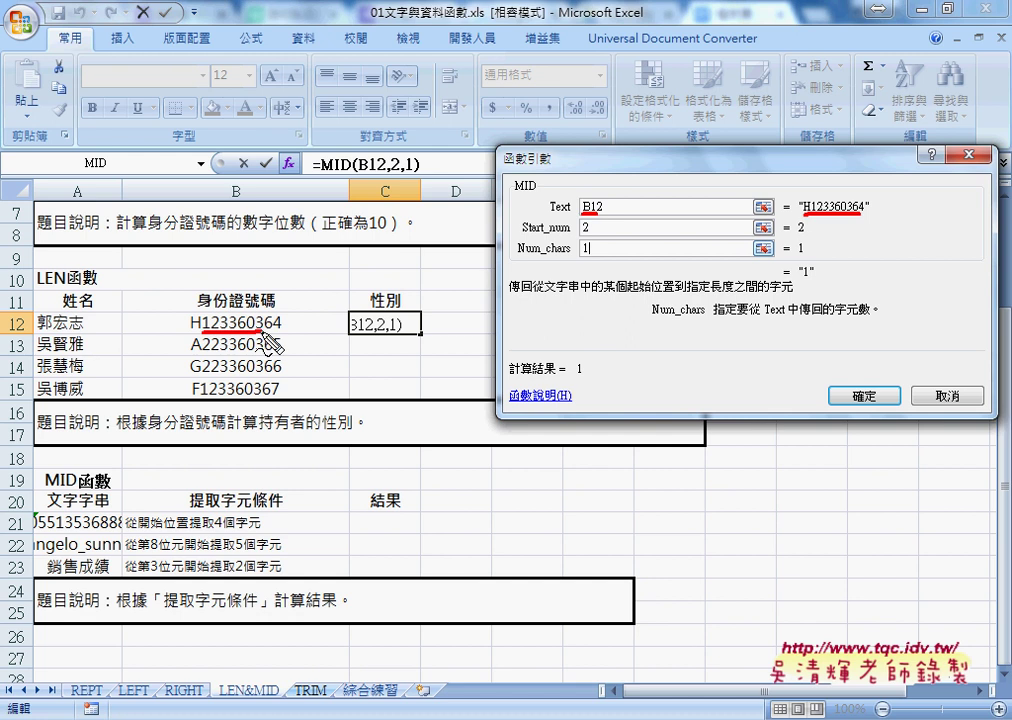
{"action": "mouse_move", "coordinate": [796, 236]}
{"action": "left_mouse_down"}
{"action": "mouse_move", "coordinate": [806, 236]}
{"action": "mouse_move", "coordinate": [818, 280]}
{"action": "mouse_move", "coordinate": [814, 268]}
{"action": "left_mouse_up"}
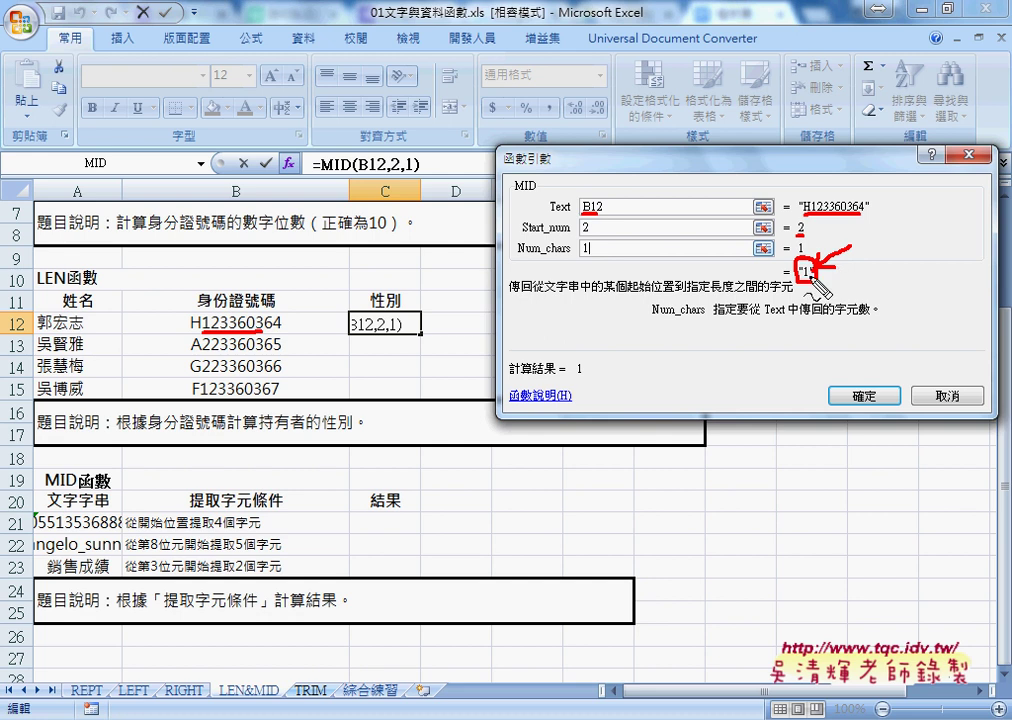
{"action": "left_click_drag", "start_coordinate": [799, 287], "coordinate": [813, 287]}
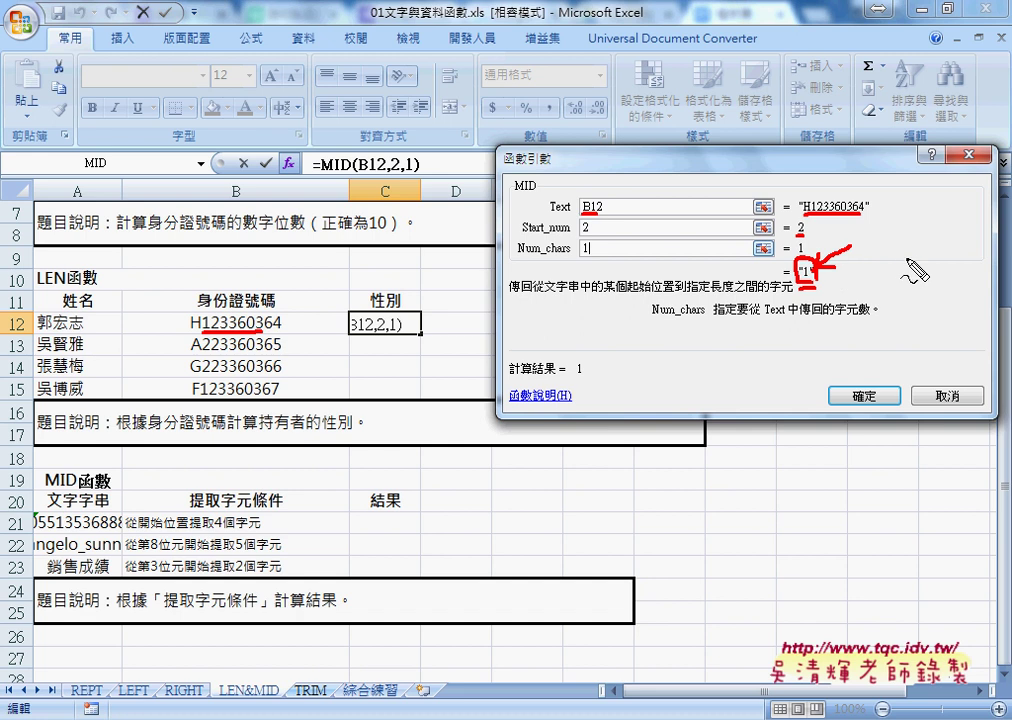
{"action": "left_click_drag", "start_coordinate": [845, 270], "coordinate": [876, 269]}
{"action": "left_click_drag", "start_coordinate": [845, 280], "coordinate": [877, 279]}
{"action": "left_click_drag", "start_coordinate": [905, 255], "coordinate": [906, 295]}
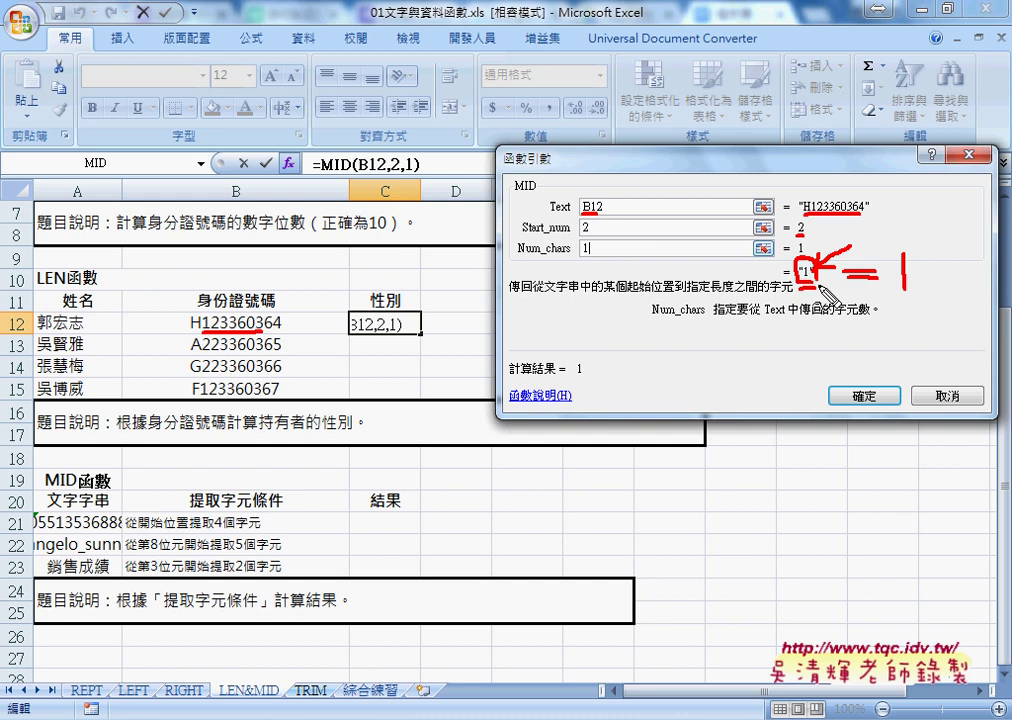
{"action": "key", "text": "Escape"}
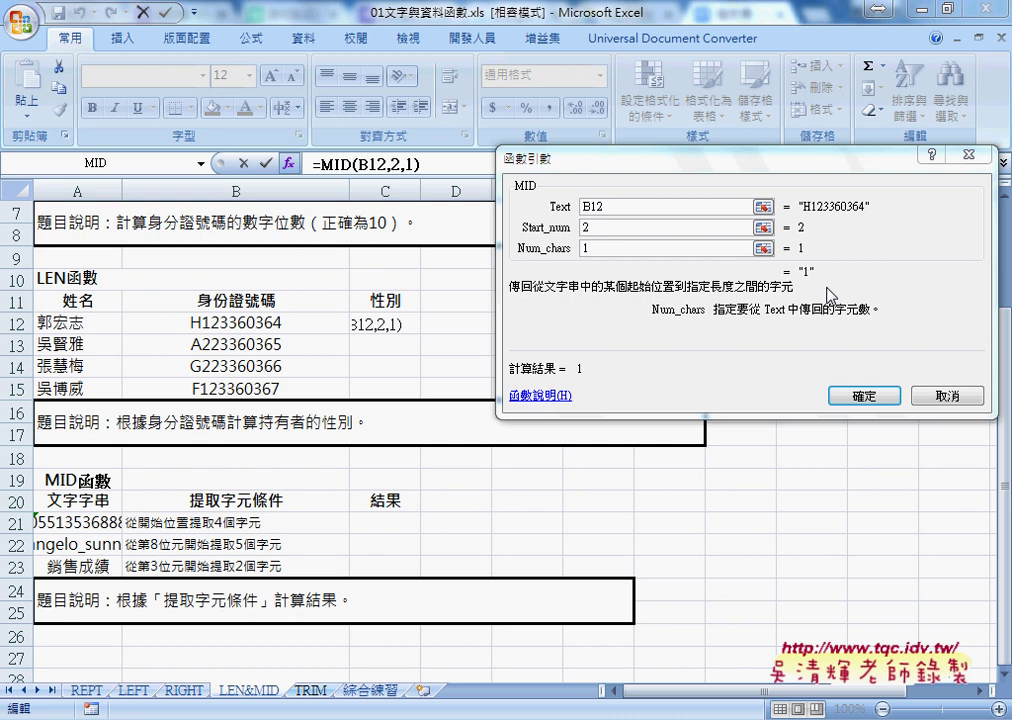
{"action": "left_click", "coordinate": [863, 396]}
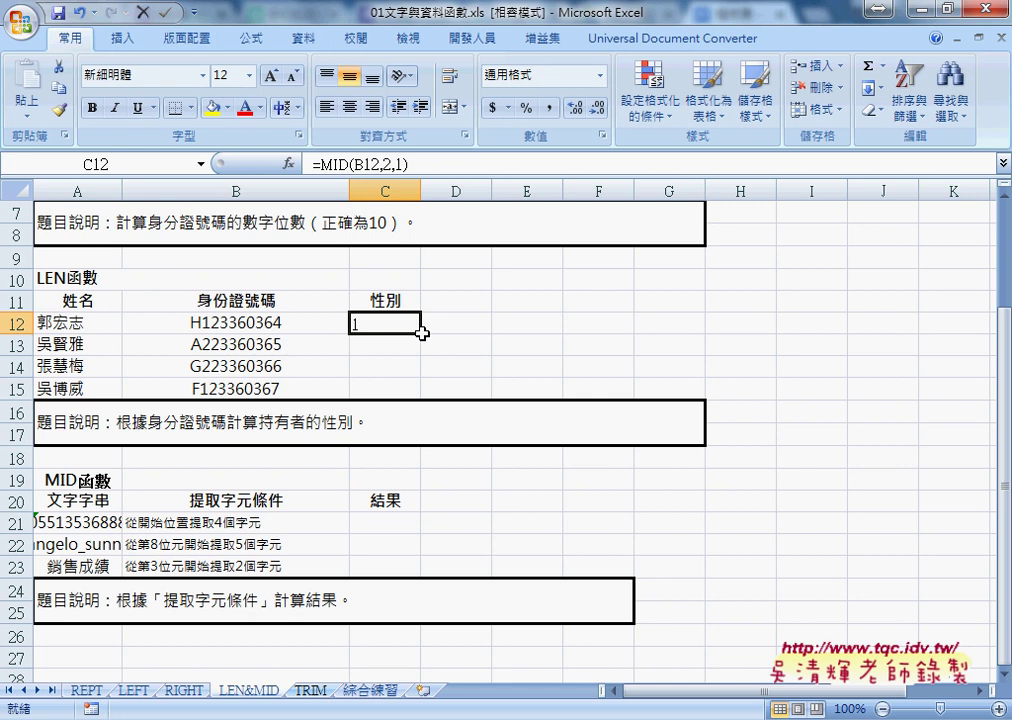
Step: Cut MID(B12,2,1) from C12 and paste it as the condition of a new IF
{"action": "left_click_drag", "start_coordinate": [321, 165], "coordinate": [420, 165]}
{"action": "key", "text": "ctrl+c"}
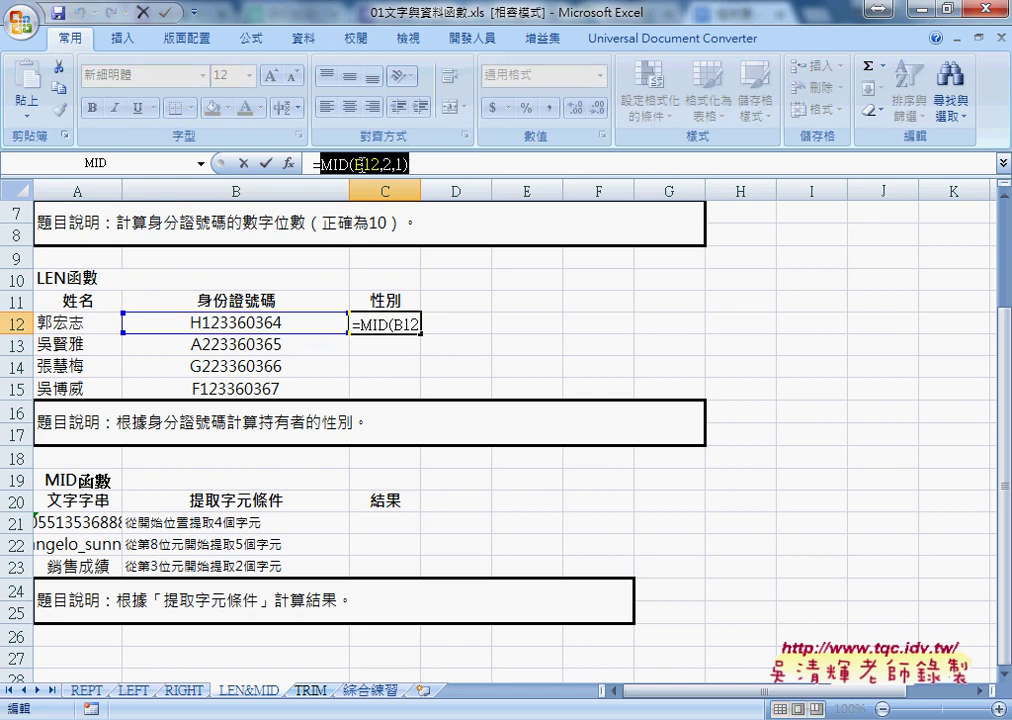
{"action": "right_click", "coordinate": [514, 167]}
{"action": "left_click", "coordinate": [525, 177]}
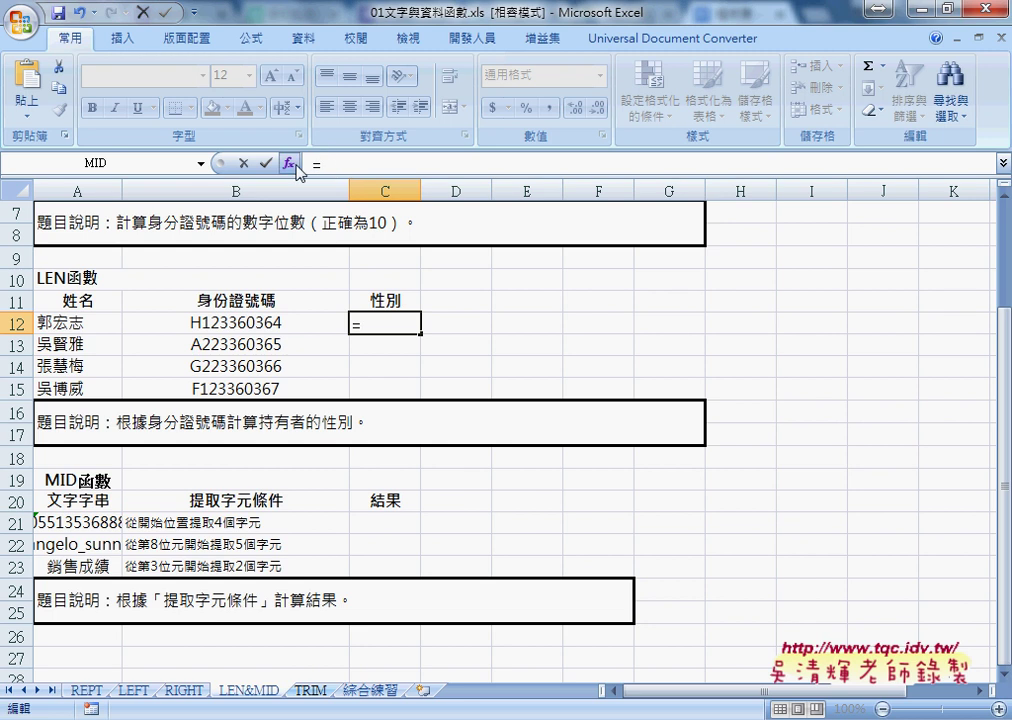
{"action": "left_click", "coordinate": [289, 163]}
{"action": "left_click", "coordinate": [857, 204]}
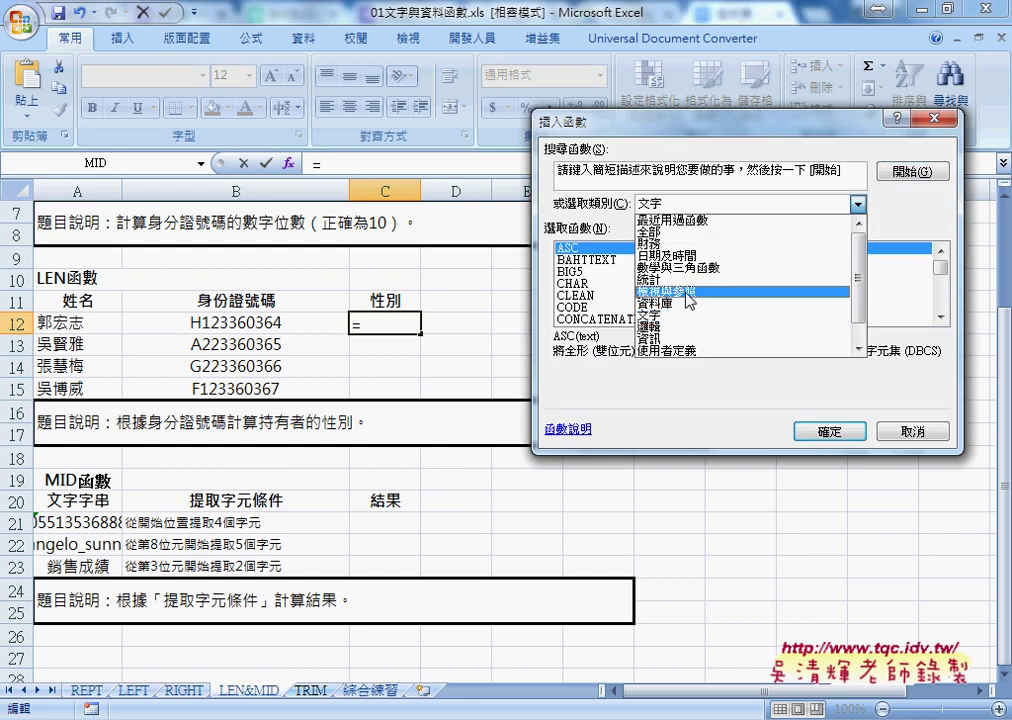
{"action": "left_click", "coordinate": [689, 326]}
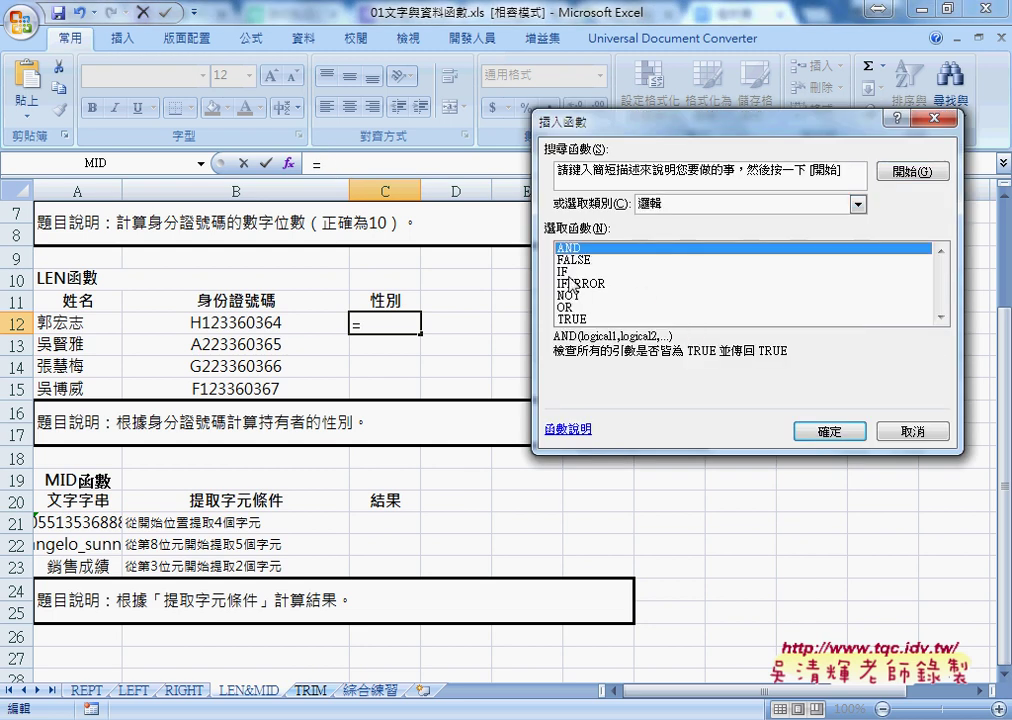
{"action": "double_click", "coordinate": [563, 271]}
{"action": "right_click", "coordinate": [631, 210]}
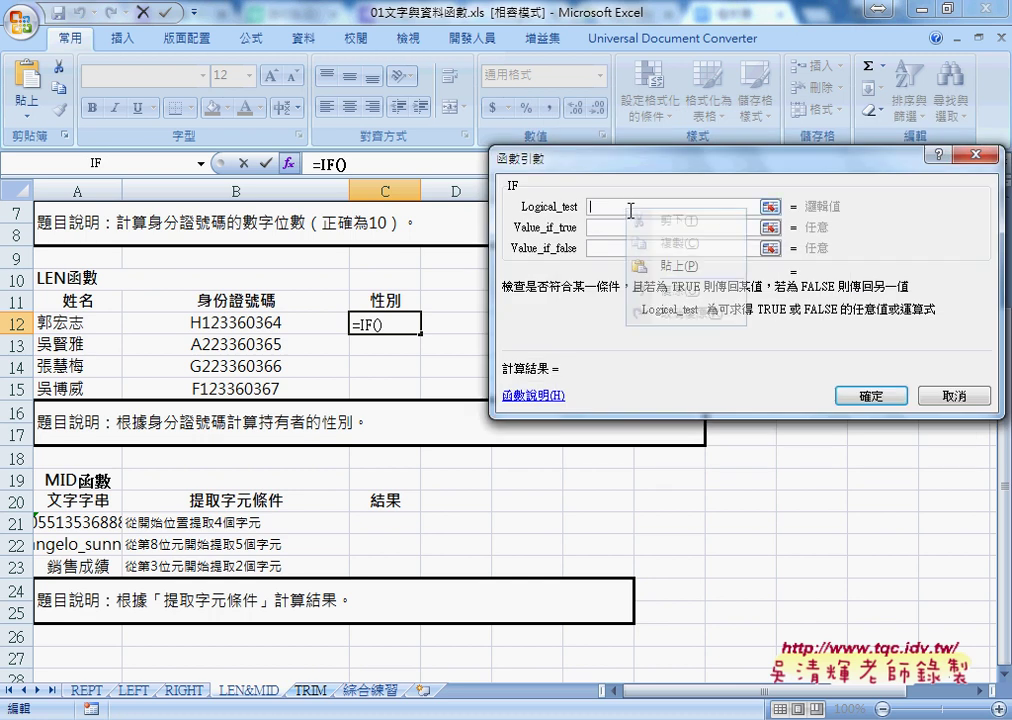
{"action": "left_click", "coordinate": [662, 266]}
Step: Complete the IF with =1, 男 and 女, then fill it down through C15
{"action": "left_click_drag", "start_coordinate": [590, 207], "coordinate": [671, 208]}
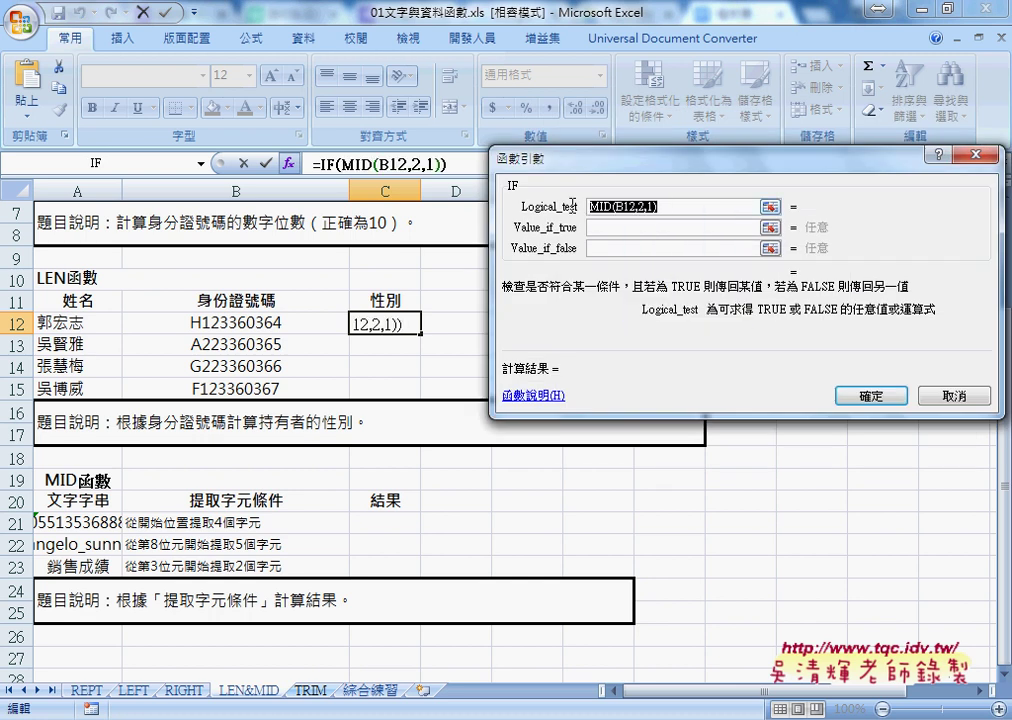
{"action": "left_click", "coordinate": [673, 208]}
{"action": "type", "text": "="}
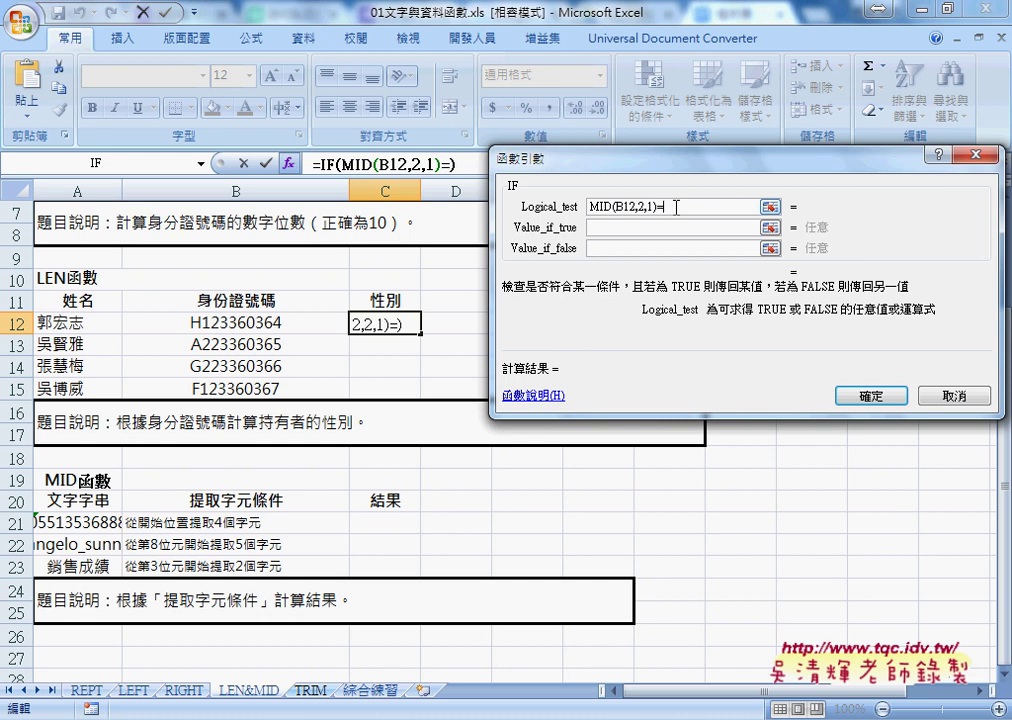
{"action": "type", "text": "1"}
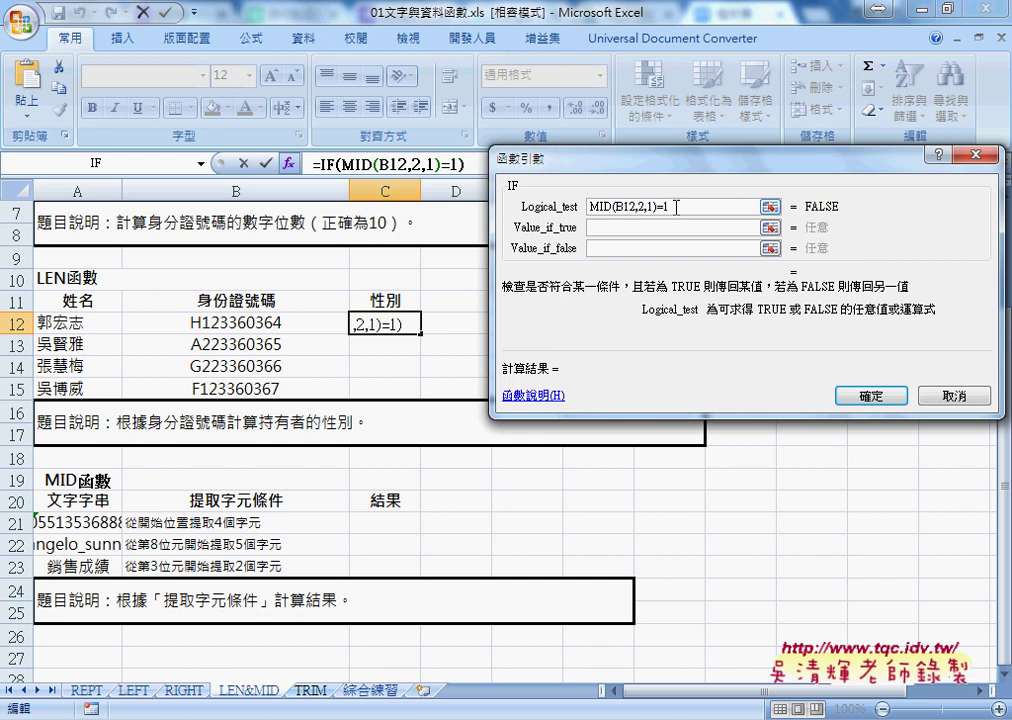
{"action": "left_click", "coordinate": [664, 227]}
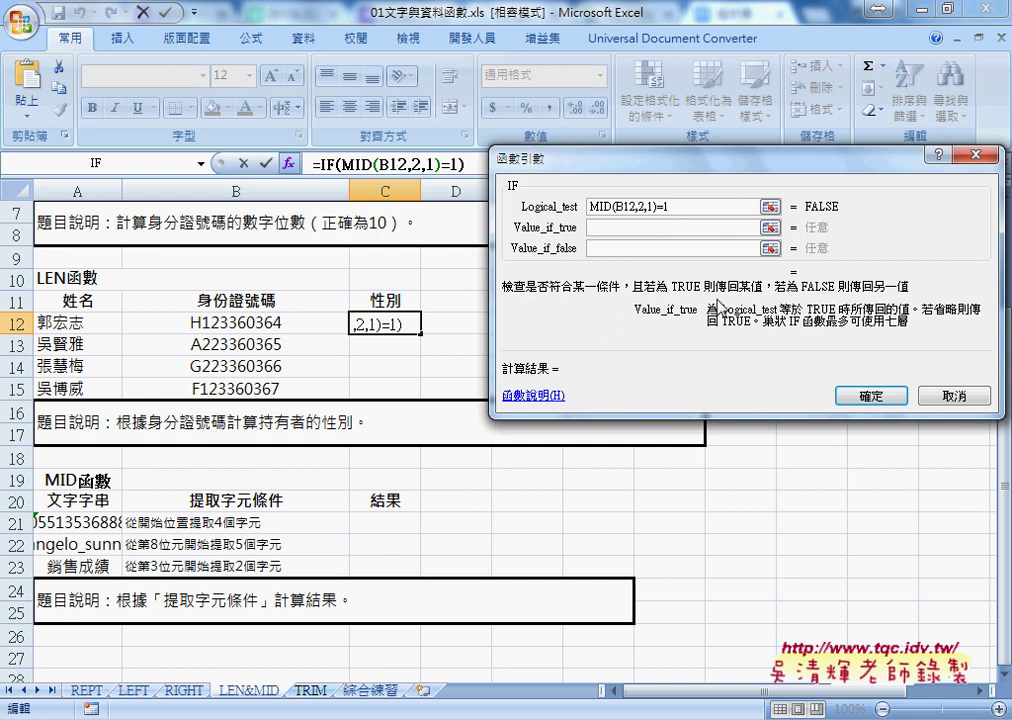
{"action": "type", "text": "男"}
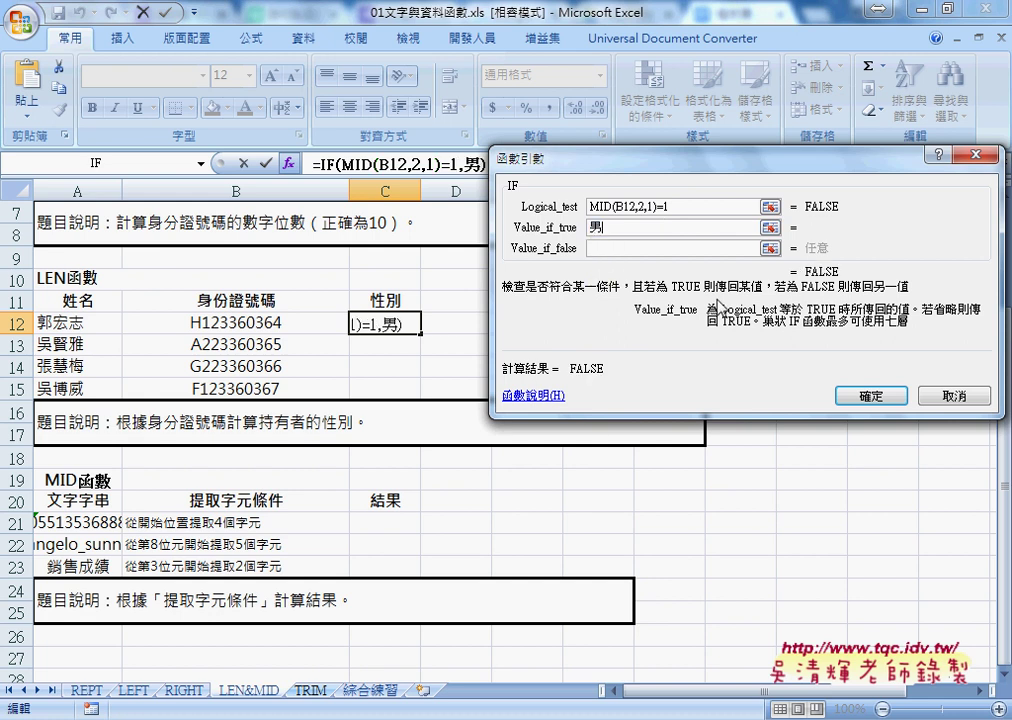
{"action": "left_click", "coordinate": [616, 251]}
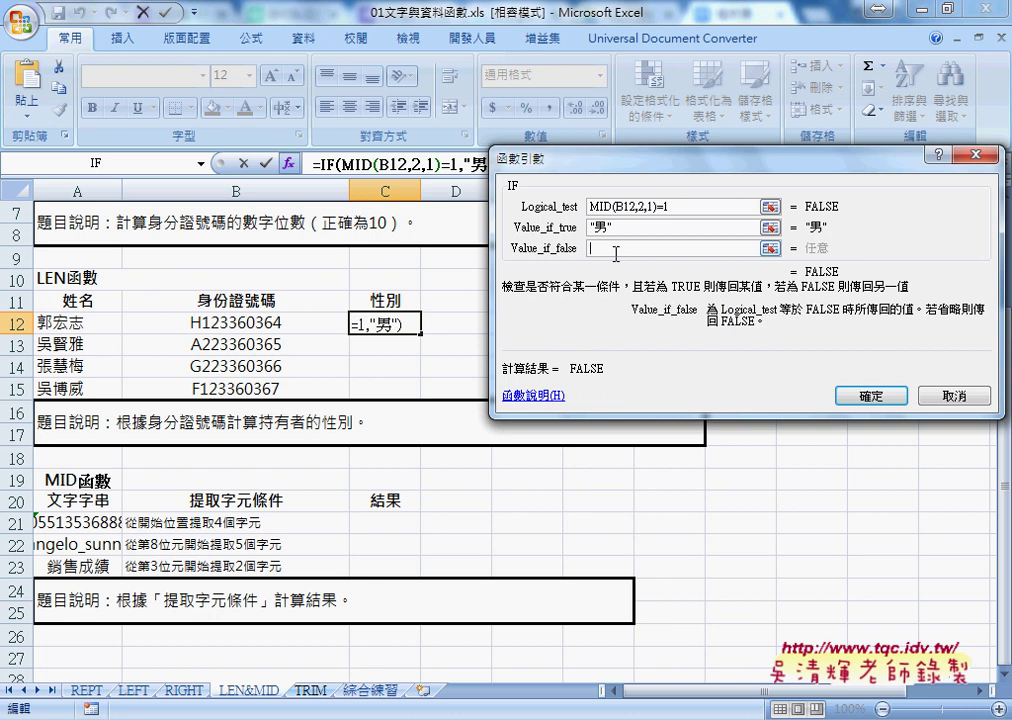
{"action": "type", "text": "女"}
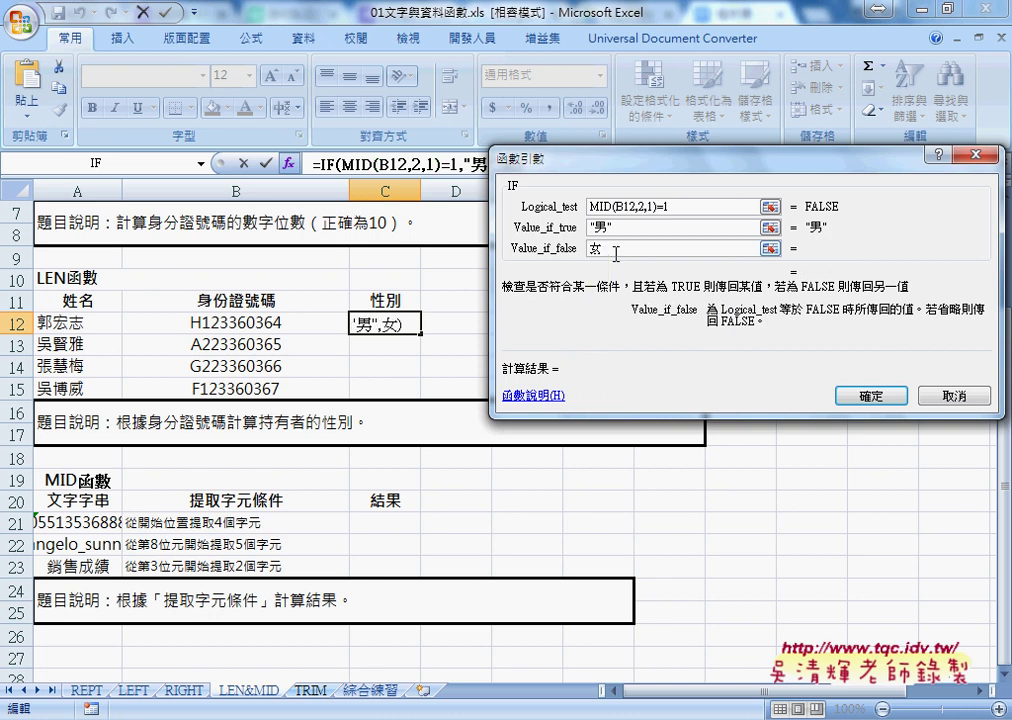
{"action": "left_click", "coordinate": [659, 227]}
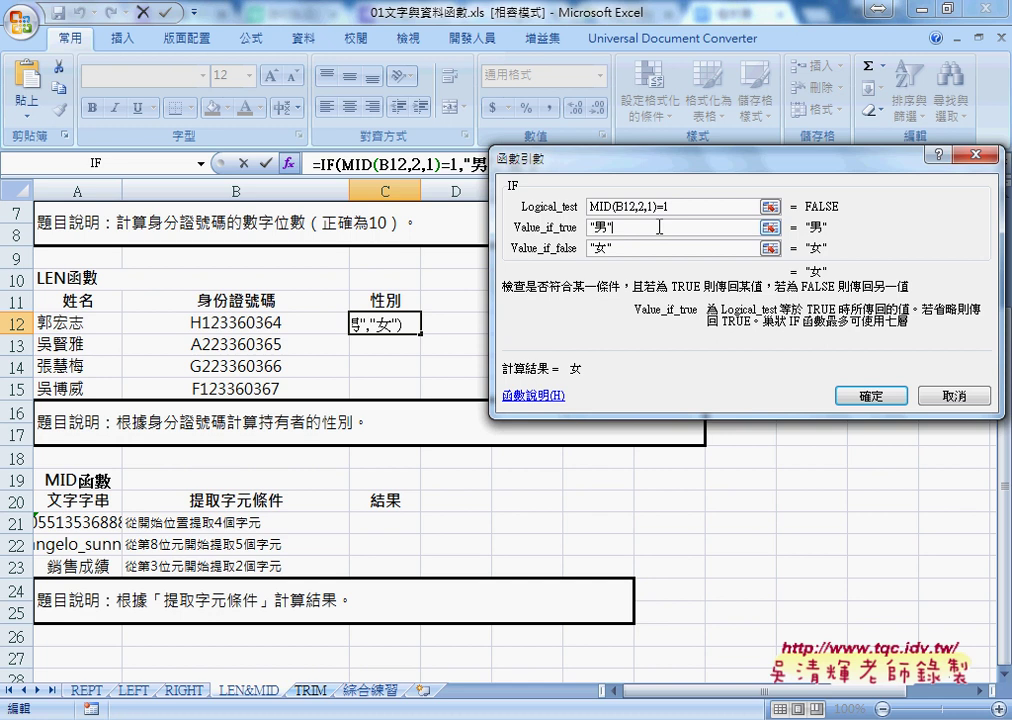
{"action": "left_click", "coordinate": [869, 397]}
{"action": "left_click", "coordinate": [424, 340]}
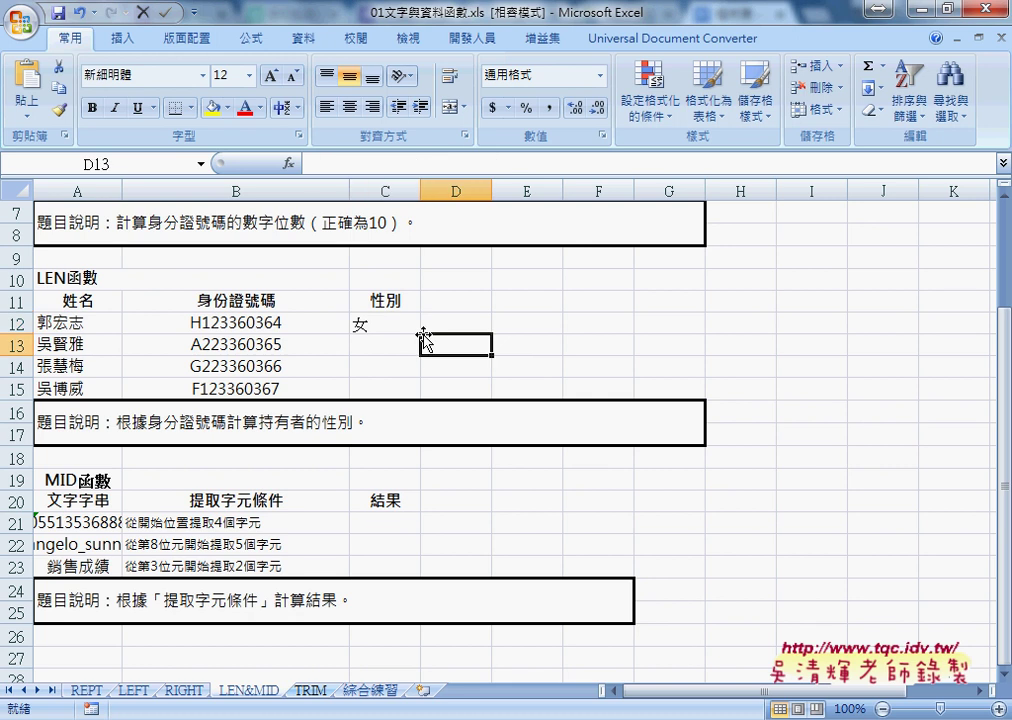
{"action": "left_click", "coordinate": [385, 323]}
{"action": "double_click", "coordinate": [420, 332]}
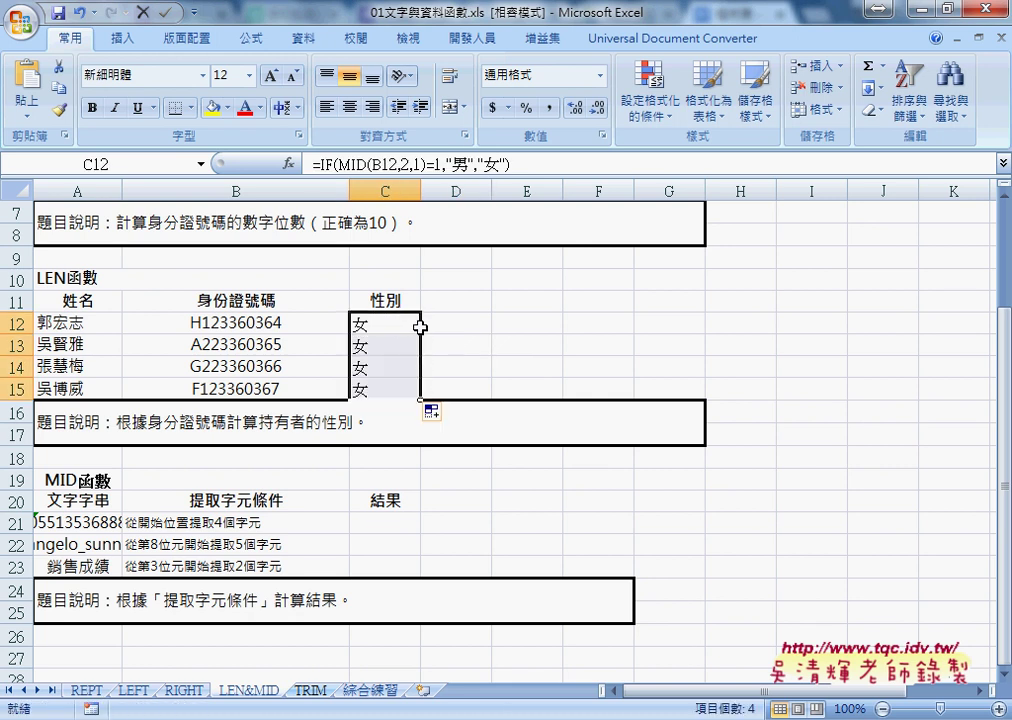
Step: Wrap the 1 in C12's IF condition in quotes so it compares against the text "1"
{"action": "left_click", "coordinate": [327, 163]}
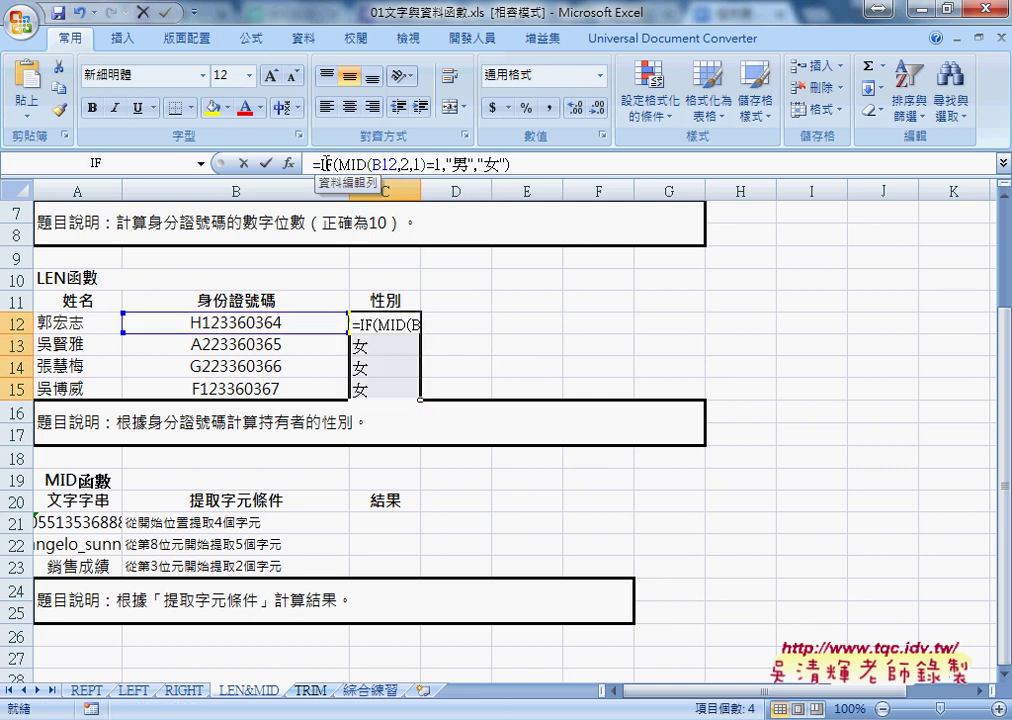
{"action": "left_click", "coordinate": [288, 163]}
{"action": "left_click", "coordinate": [662, 208]}
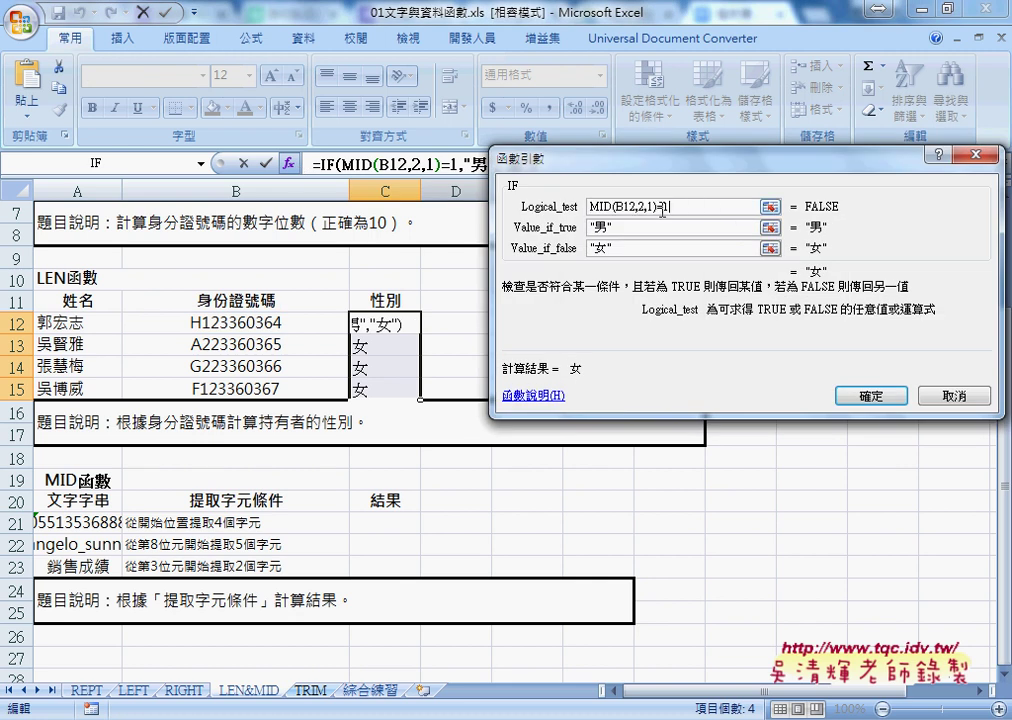
{"action": "double_click", "coordinate": [668, 207]}
{"action": "key", "text": "Left"}
{"action": "type", "text": "\""}
{"action": "key", "text": "Right"}
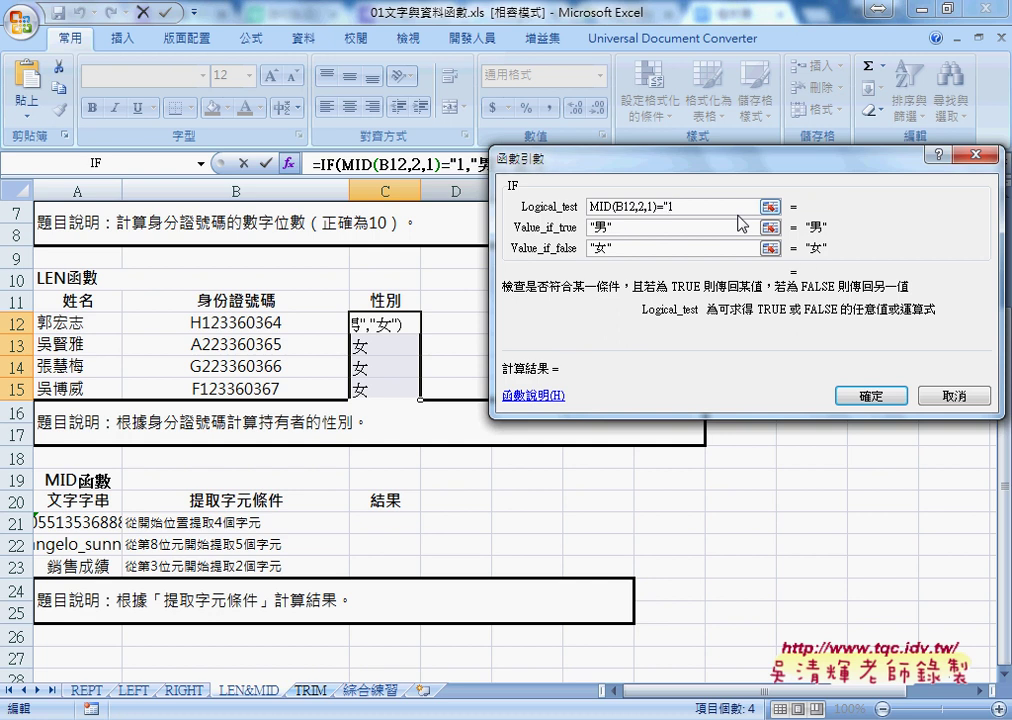
{"action": "type", "text": "\""}
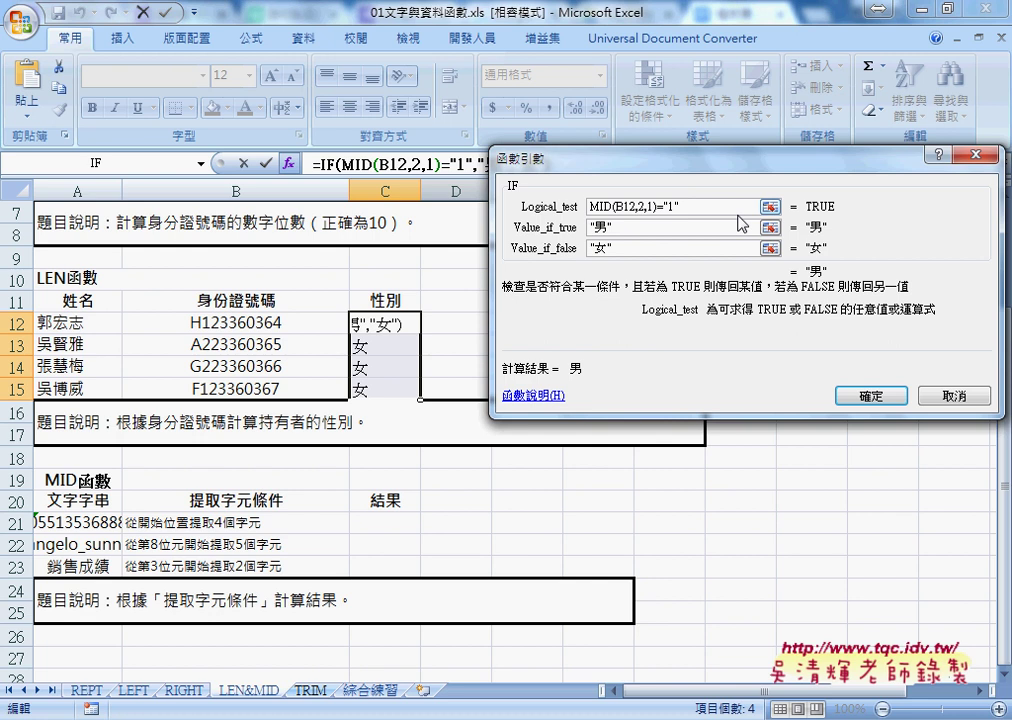
Step: Confirm the corrected formula and fill it down to C15, giving 男, 女, 女, 男
{"action": "left_click", "coordinate": [868, 395]}
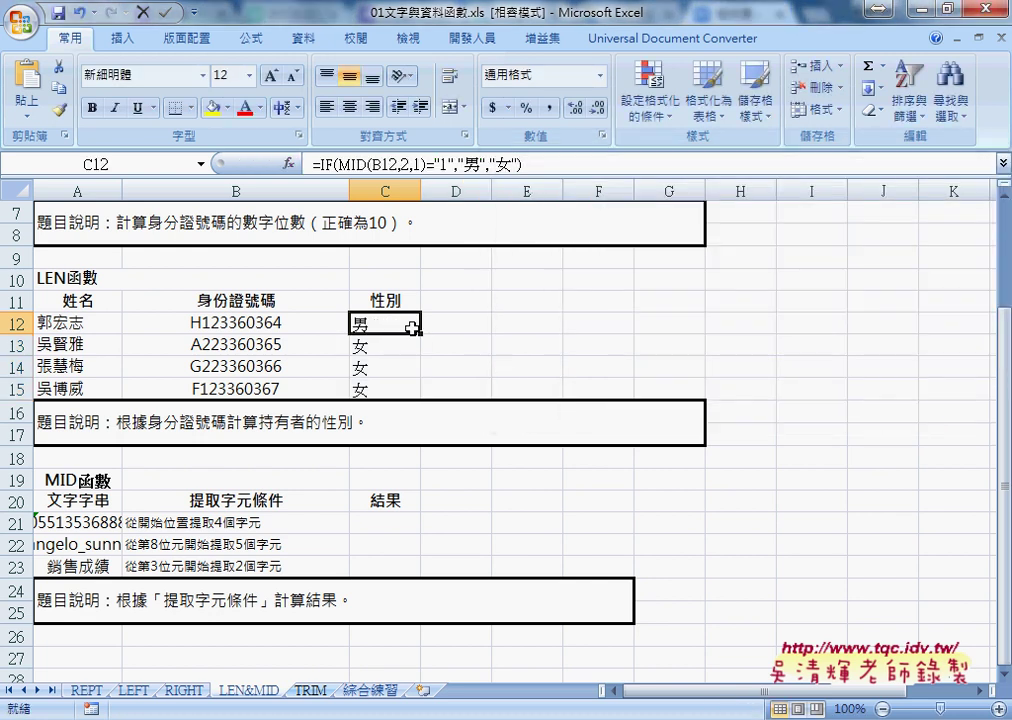
{"action": "left_click_drag", "start_coordinate": [420, 332], "coordinate": [420, 394]}
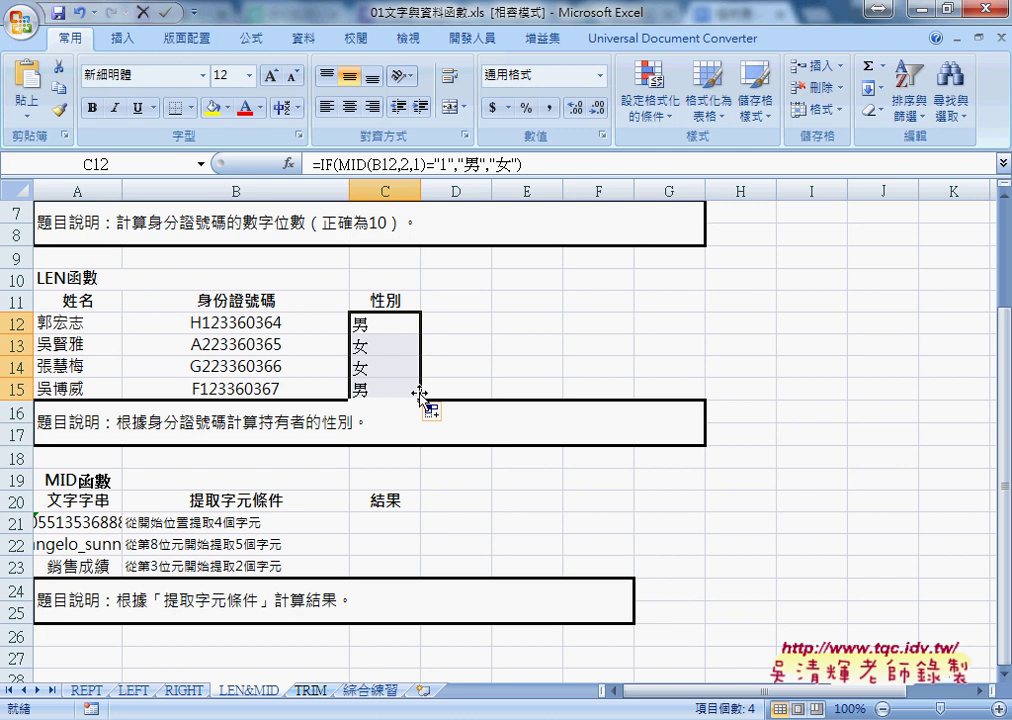
{"action": "left_click", "coordinate": [398, 323]}
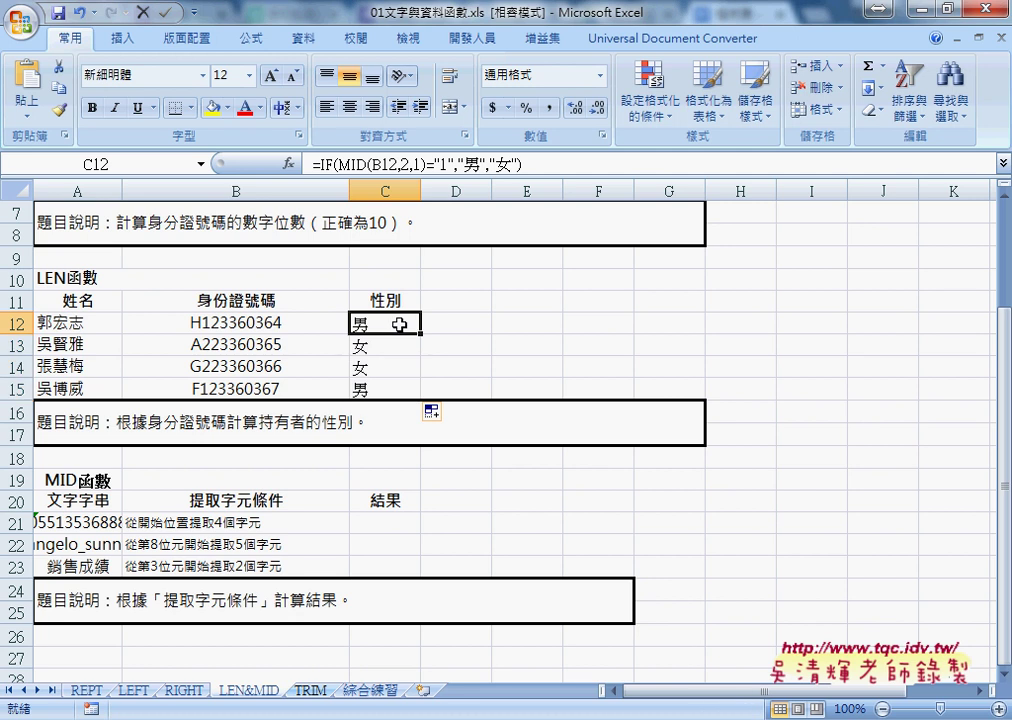
Step: Try removing the quotes around the 1 in C12's IF condition
{"action": "left_click", "coordinate": [318, 163]}
{"action": "left_click", "coordinate": [288, 163]}
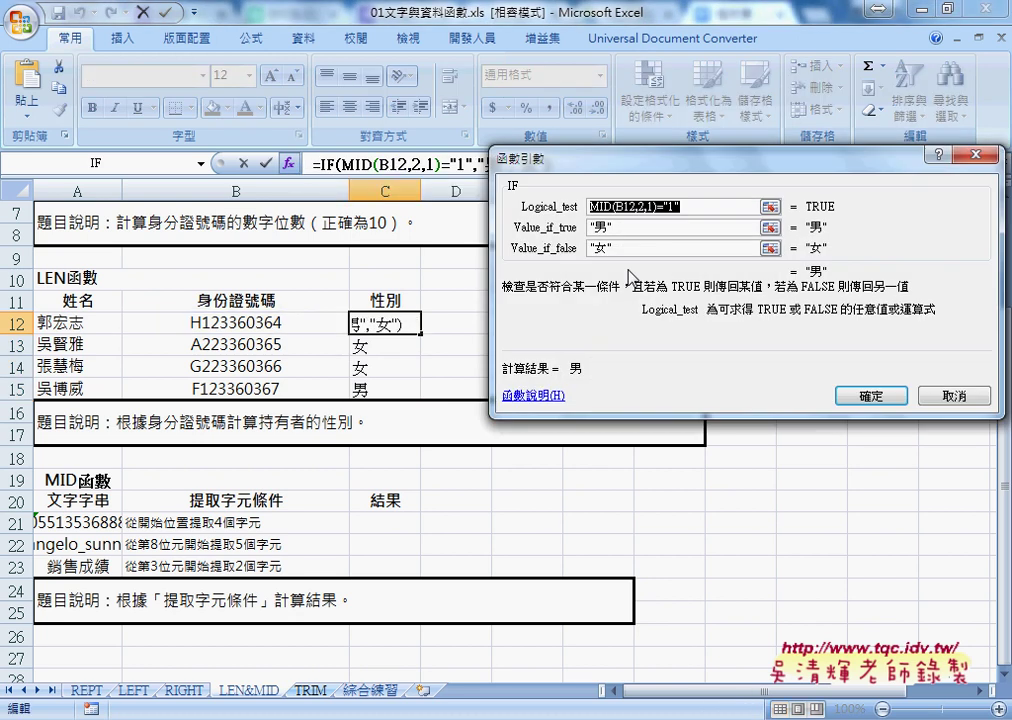
{"action": "left_click", "coordinate": [672, 206]}
{"action": "type", "text": "1"}
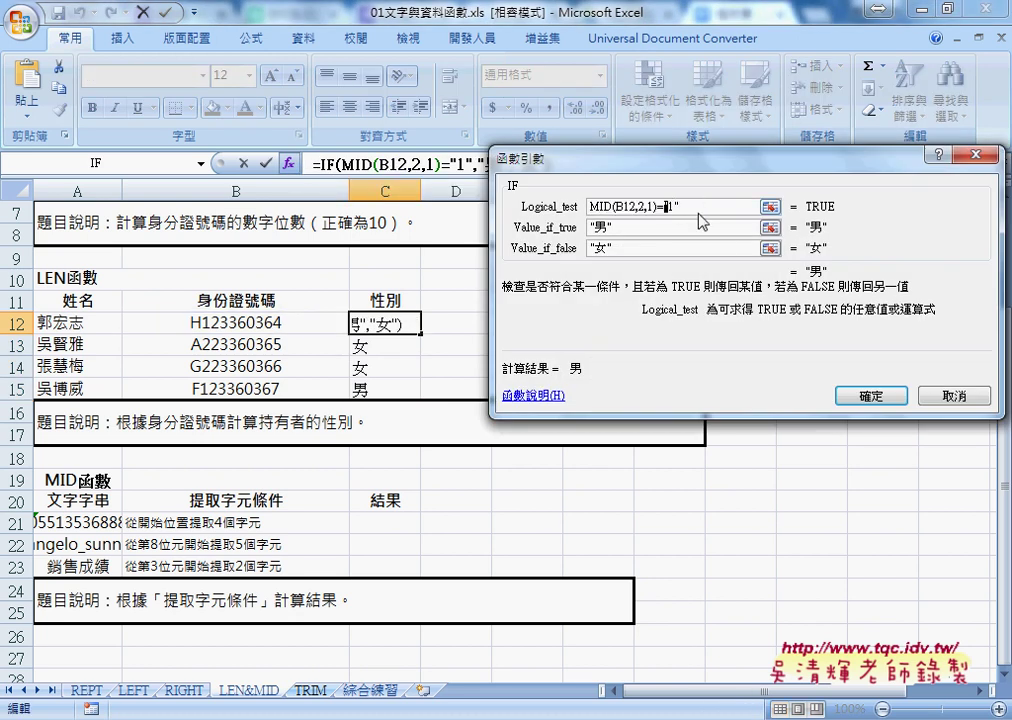
{"action": "key", "text": "BackSpace"}
{"action": "key", "text": "Right"}
{"action": "key", "text": "BackSpace"}
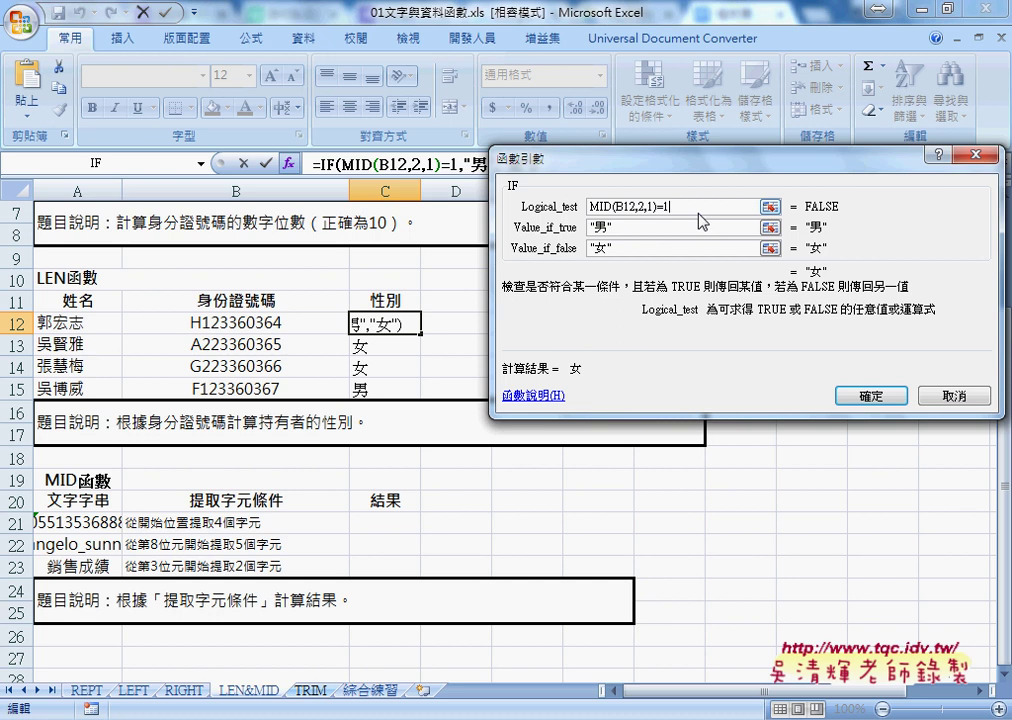
Step: Cancel the edit so C12 keeps =IF(MID(B12,2,1)="1","男","女"), then select E12
{"action": "left_click_drag", "start_coordinate": [656, 207], "coordinate": [588, 208]}
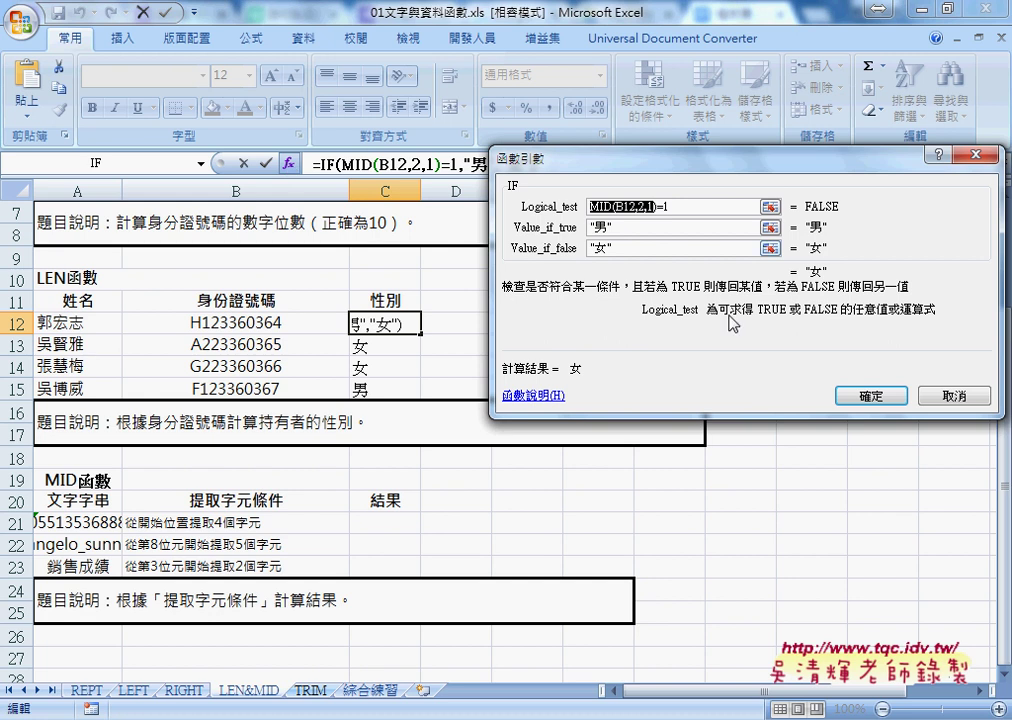
{"action": "left_click", "coordinate": [955, 396]}
{"action": "left_click", "coordinate": [521, 315]}
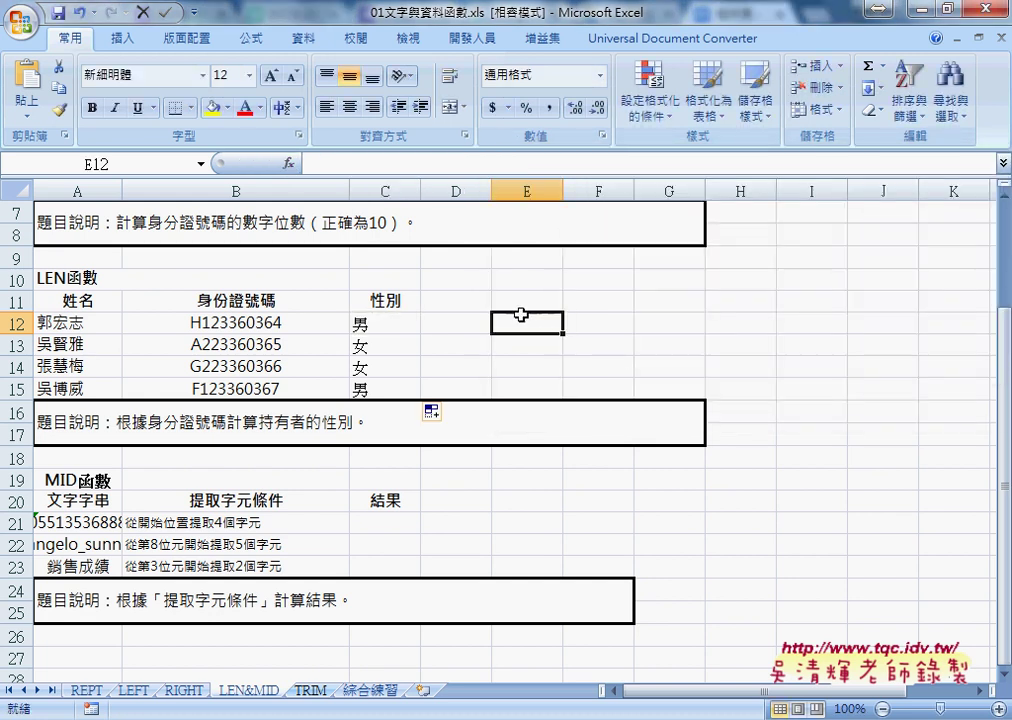
{"action": "left_click", "coordinate": [289, 163]}
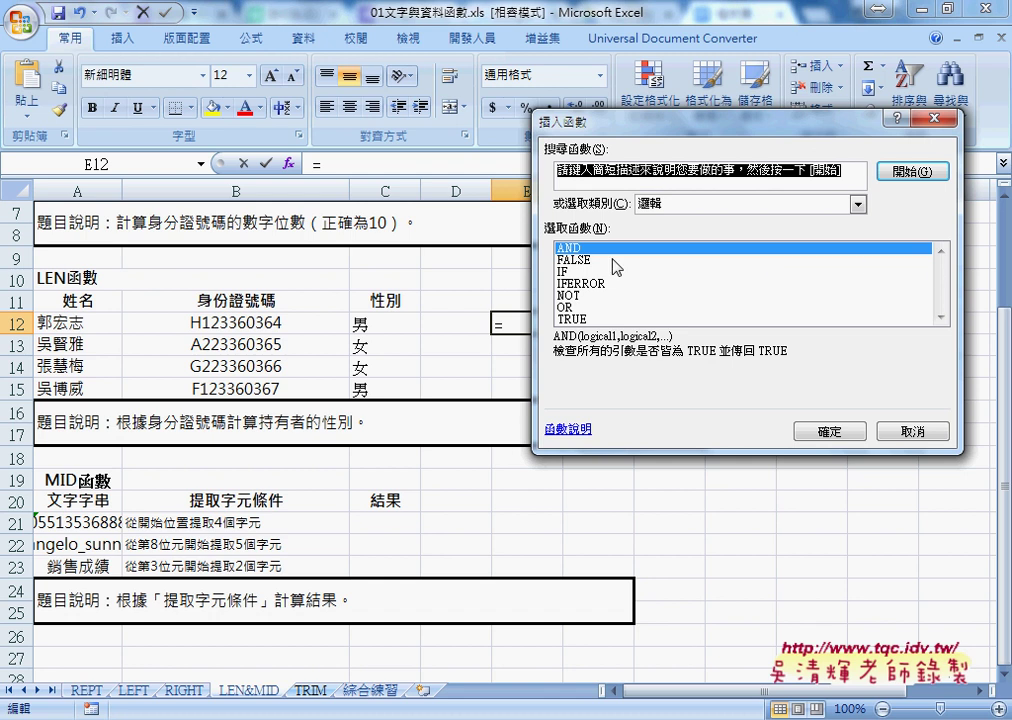
{"action": "left_click", "coordinate": [866, 259]}
{"action": "left_click", "coordinate": [684, 205]}
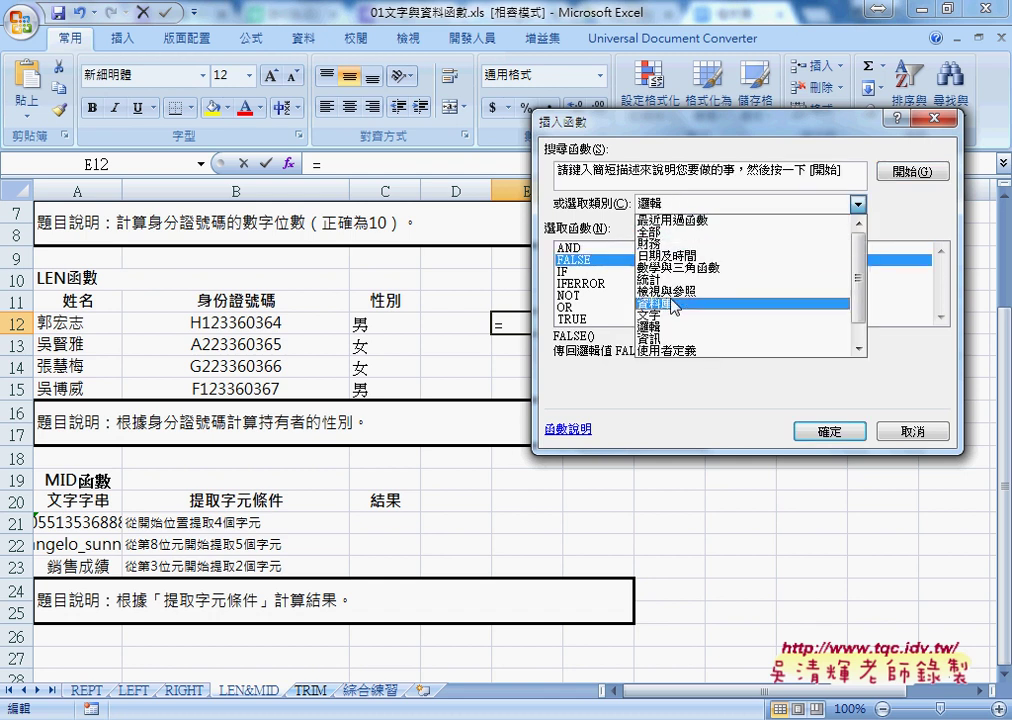
{"action": "left_click", "coordinate": [680, 358]}
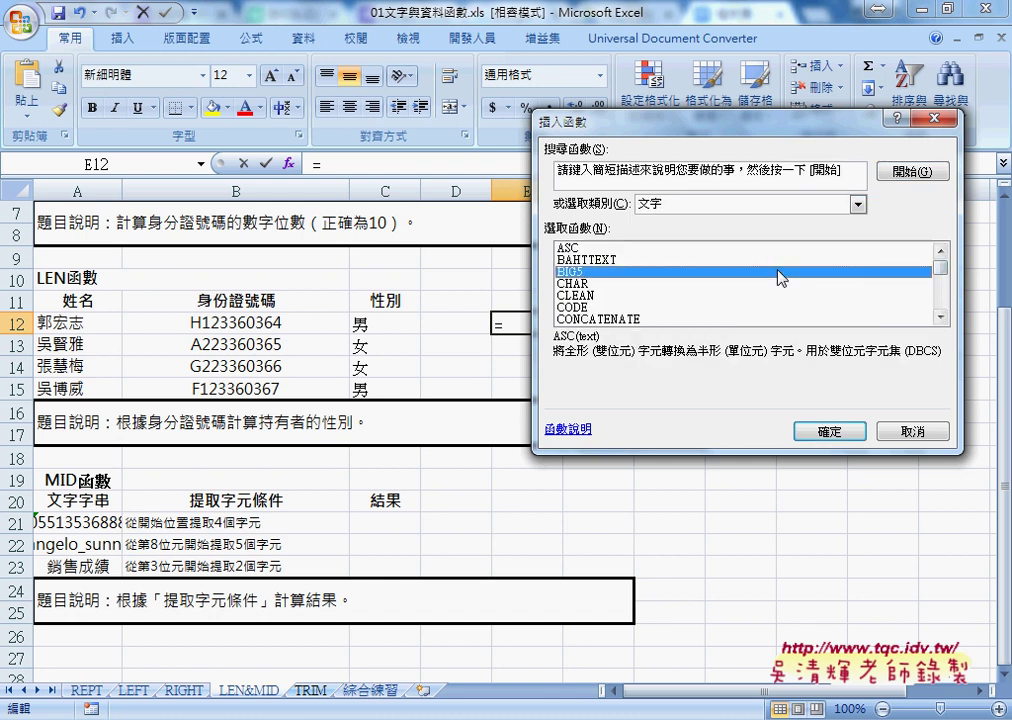
{"action": "left_click", "coordinate": [780, 283]}
{"action": "left_click_drag", "start_coordinate": [941, 275], "coordinate": [940, 312]}
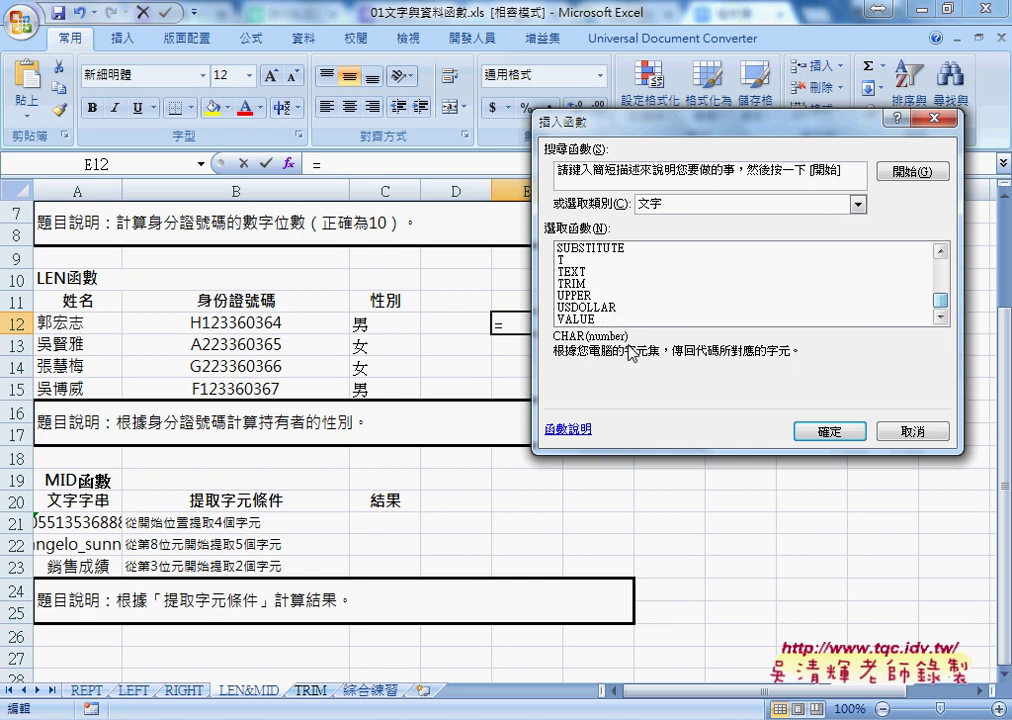
{"action": "left_click", "coordinate": [577, 320]}
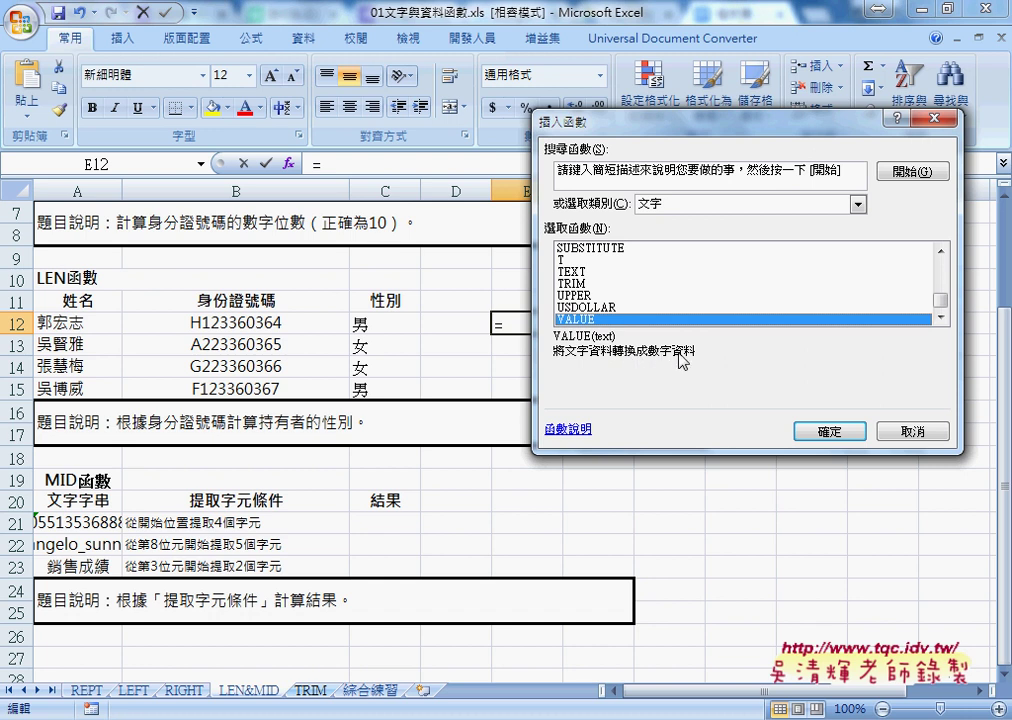
{"action": "left_click", "coordinate": [912, 431]}
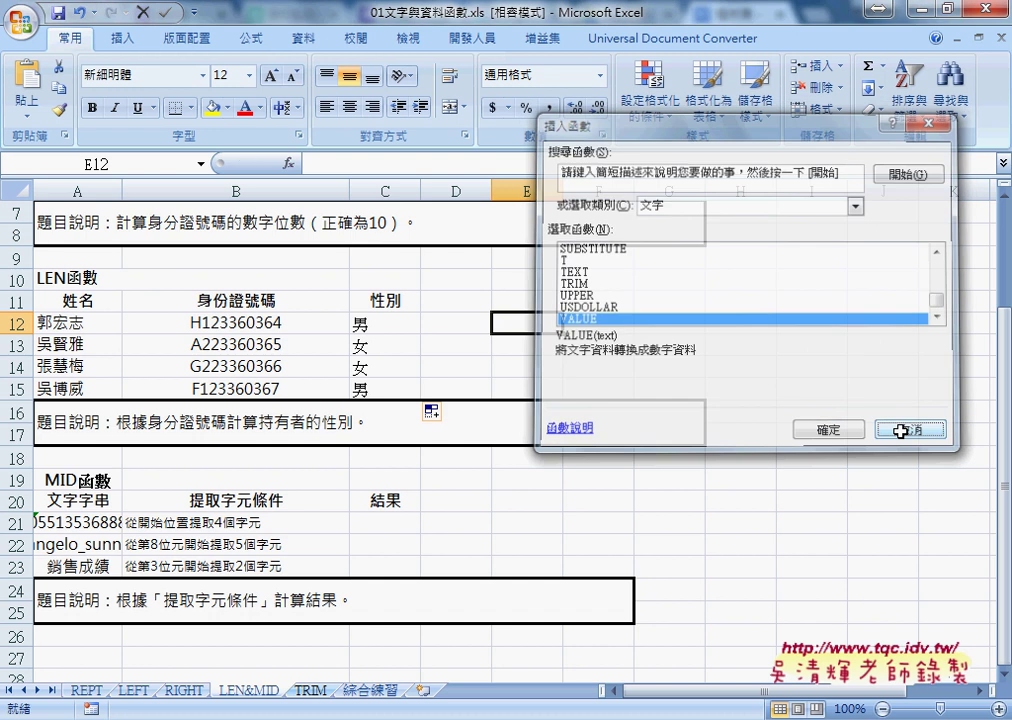
{"action": "left_click", "coordinate": [372, 326]}
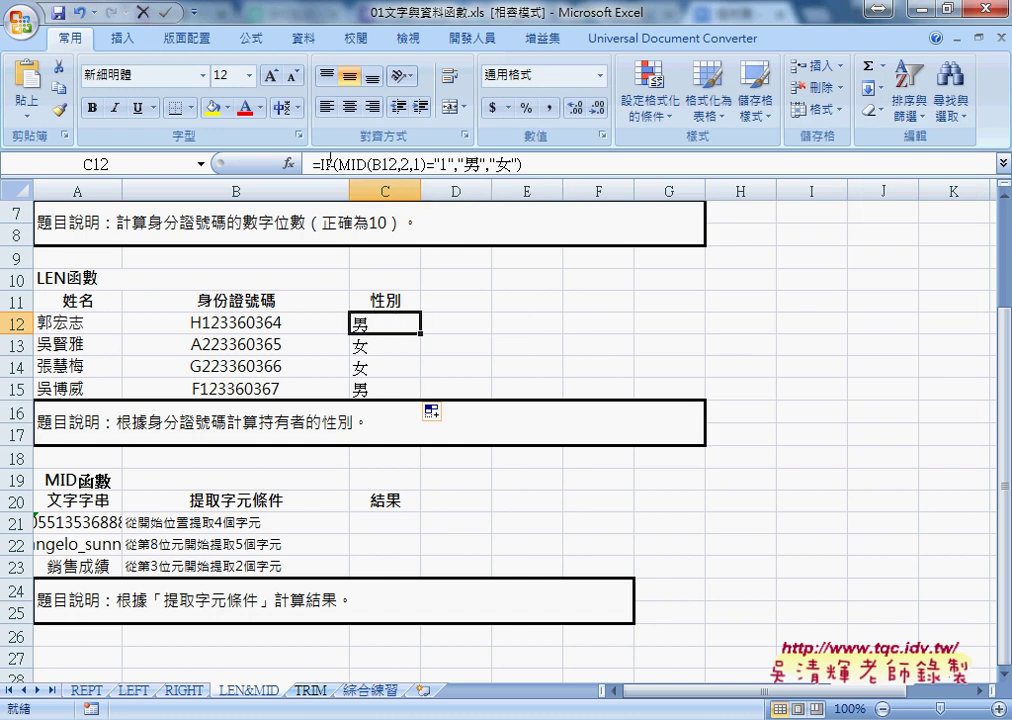
Step: Start rewriting C12's condition with VALUE() compared to the number 1
{"action": "left_click", "coordinate": [288, 164]}
{"action": "left_click", "coordinate": [679, 206]}
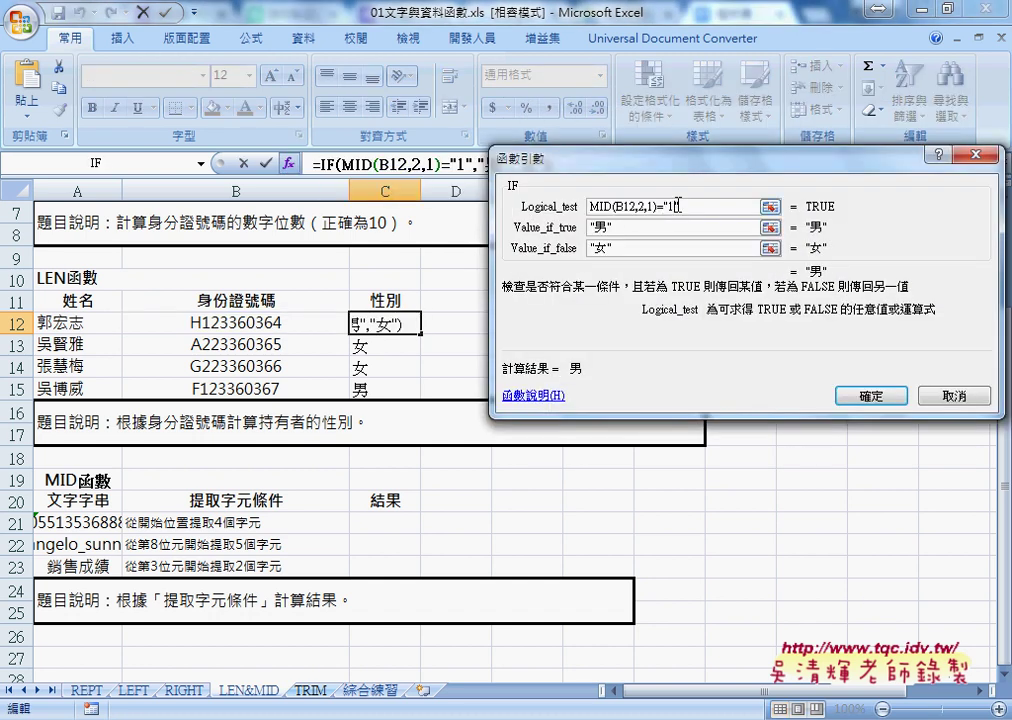
{"action": "left_click", "coordinate": [664, 206]}
{"action": "key", "text": "BackSpace"}
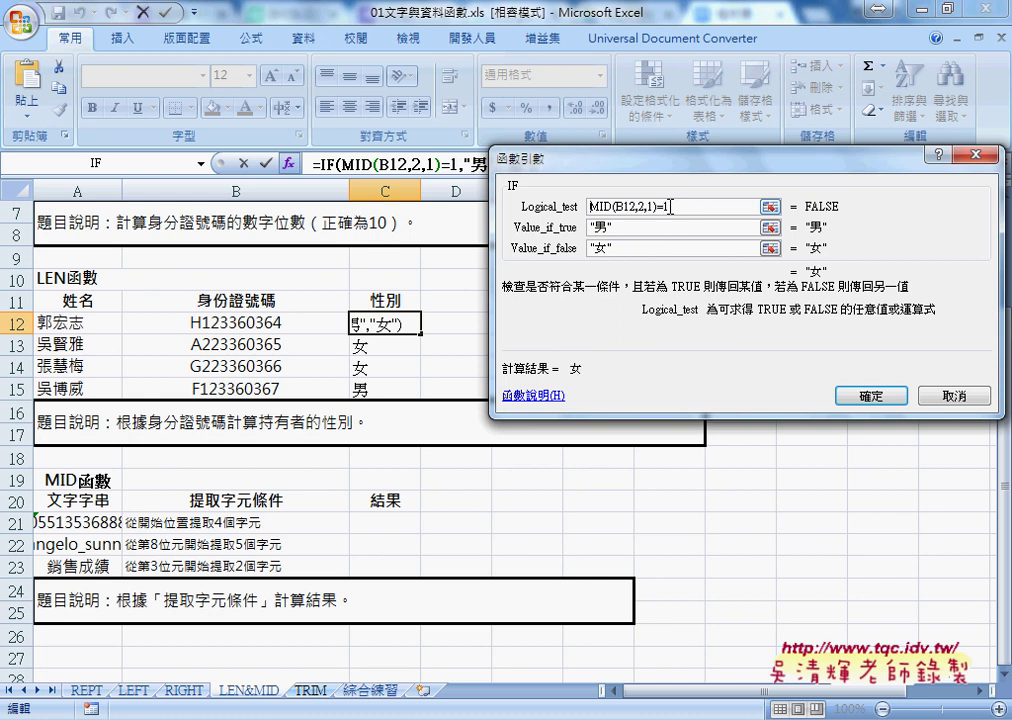
{"action": "key", "text": "Home"}
{"action": "type", "text": "v"}
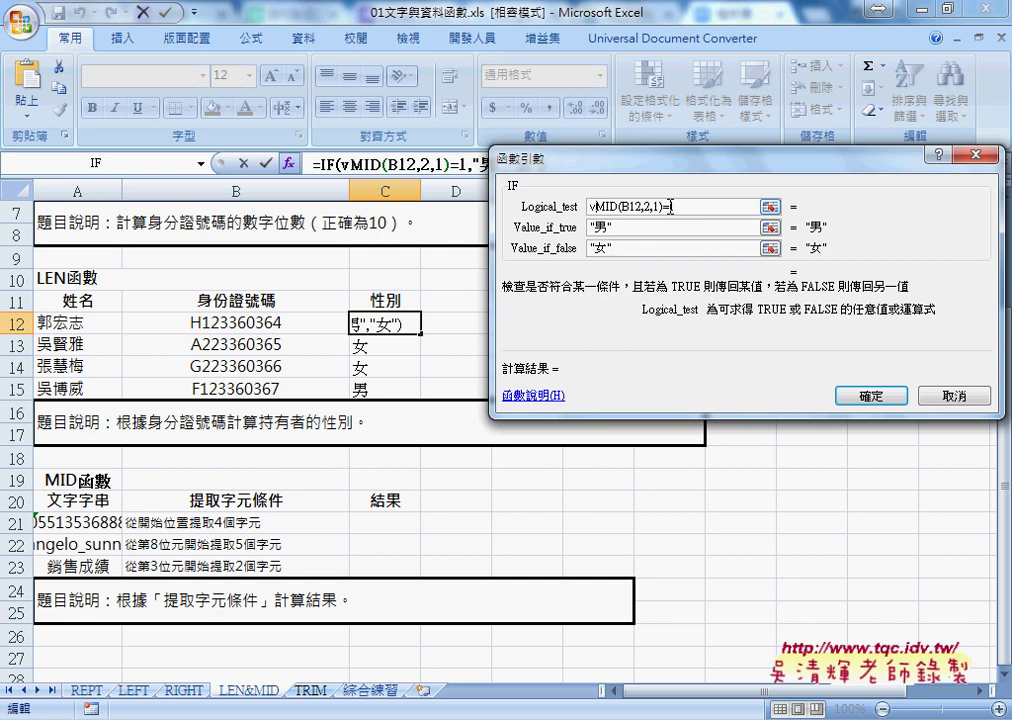
{"action": "type", "text": "alue"}
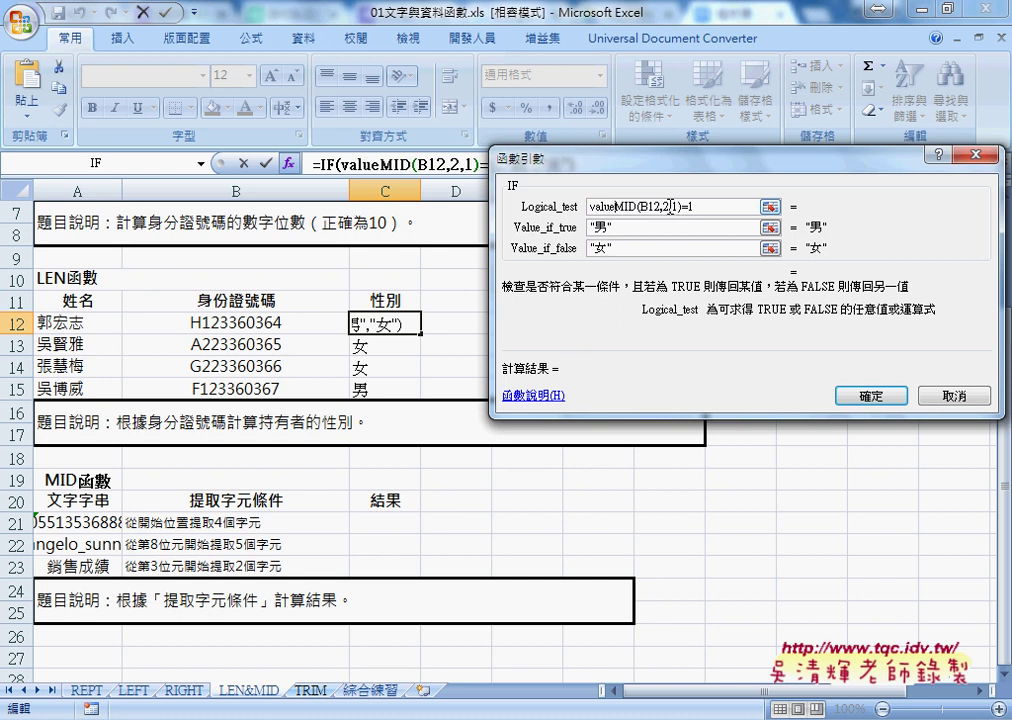
{"action": "type", "text": "("}
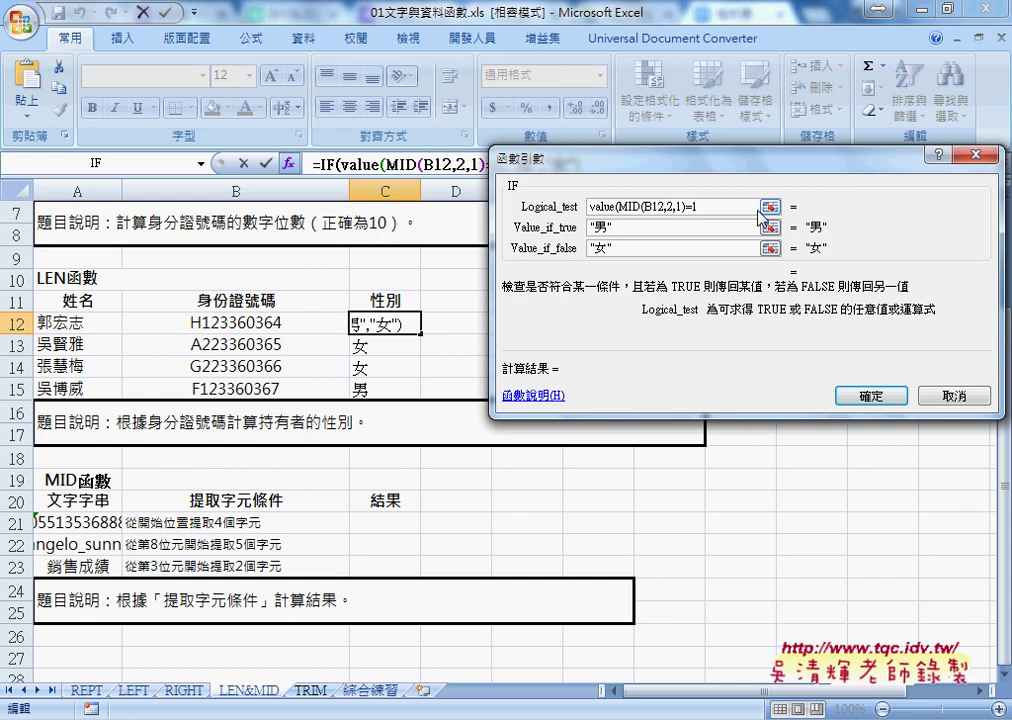
{"action": "type", "text": ")"}
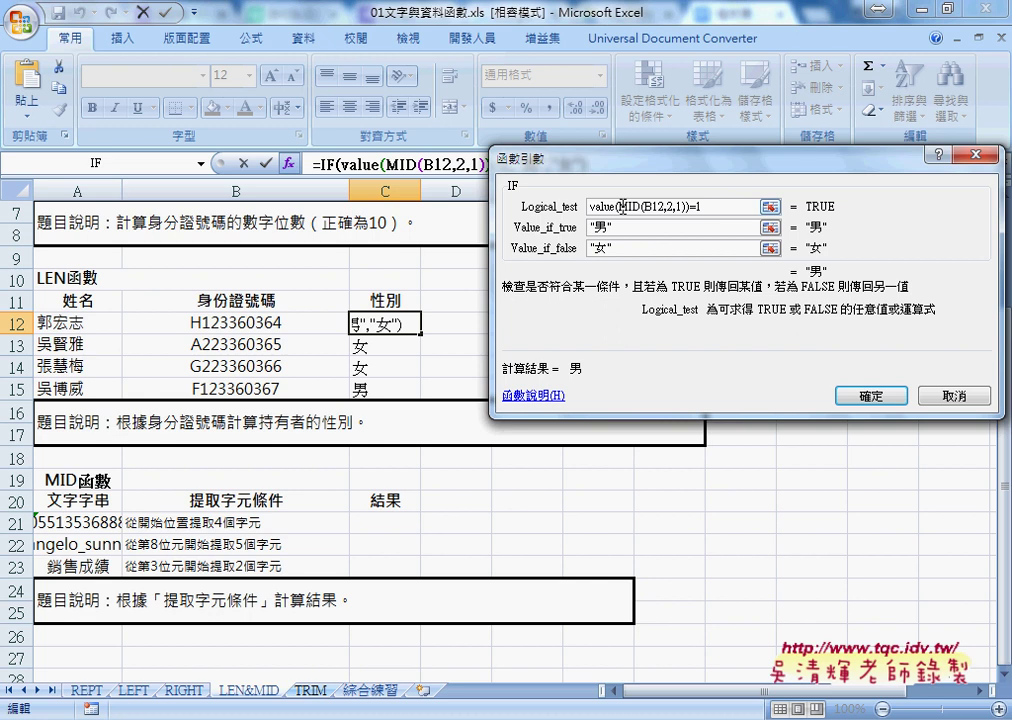
Step: Finish =IF(VALUE(MID(B12,2,1))=1,"男","女") and fill it to C15, giving 男, 女, 女, 男
{"action": "left_click_drag", "start_coordinate": [619, 206], "coordinate": [686, 204]}
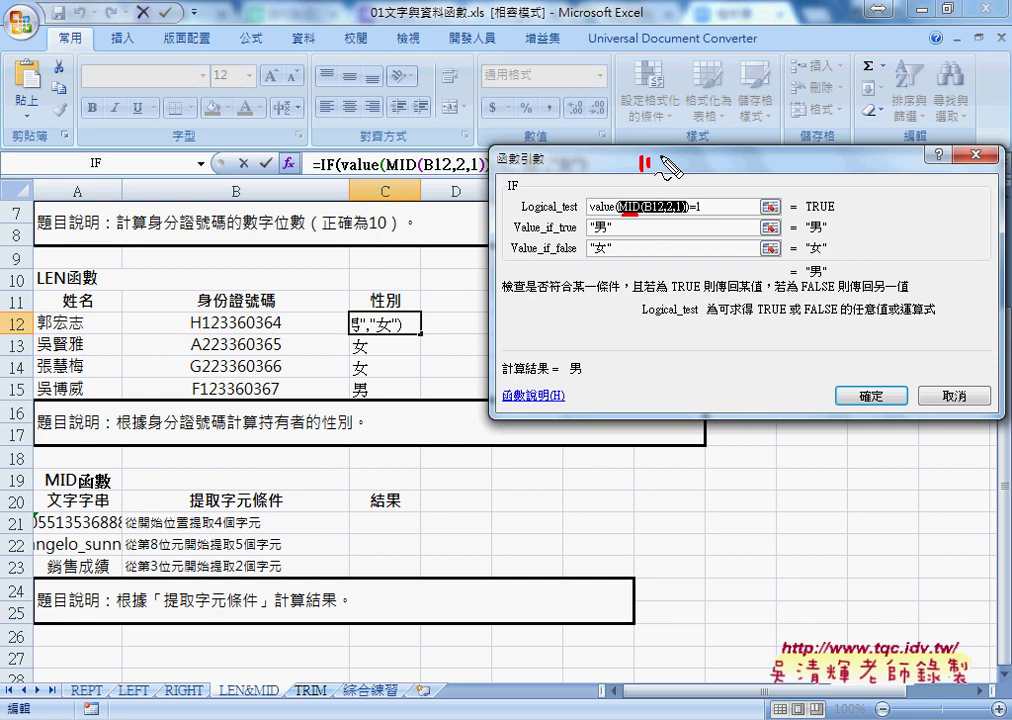
{"action": "left_click_drag", "start_coordinate": [668, 152], "coordinate": [668, 172]}
{"action": "left_click_drag", "start_coordinate": [683, 150], "coordinate": [684, 170]}
{"action": "left_click_drag", "start_coordinate": [590, 212], "coordinate": [612, 212]}
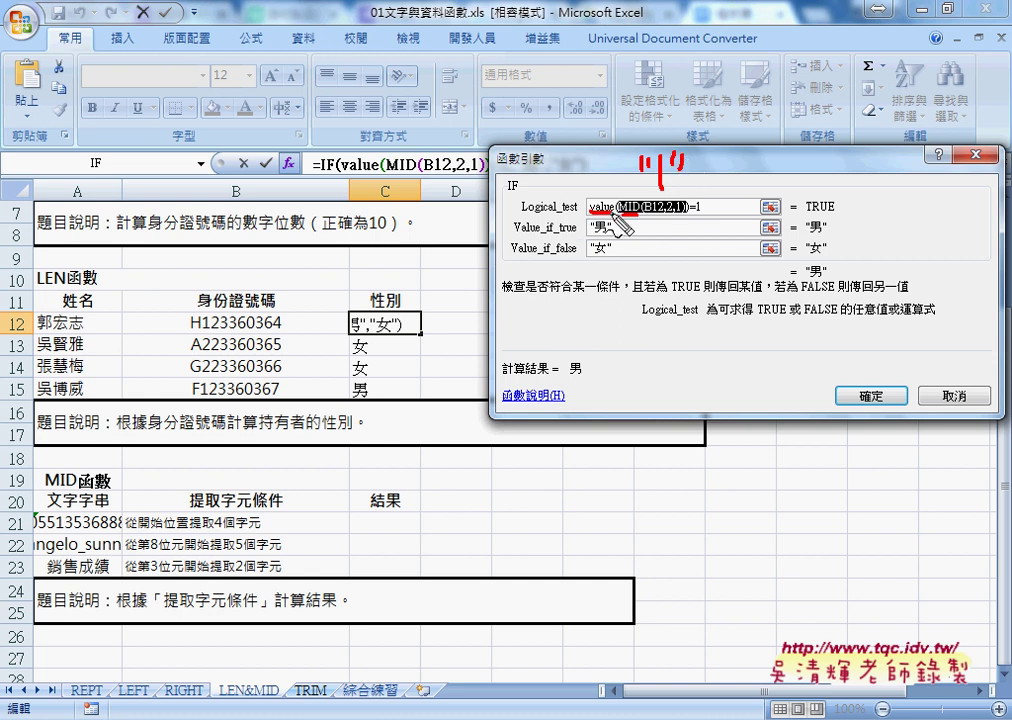
{"action": "mouse_move", "coordinate": [648, 155]}
{"action": "left_mouse_down"}
{"action": "mouse_move", "coordinate": [662, 185]}
{"action": "mouse_move", "coordinate": [648, 185]}
{"action": "left_mouse_up"}
{"action": "left_click_drag", "start_coordinate": [690, 148], "coordinate": [678, 165]}
{"action": "left_click_drag", "start_coordinate": [620, 212], "coordinate": [638, 212]}
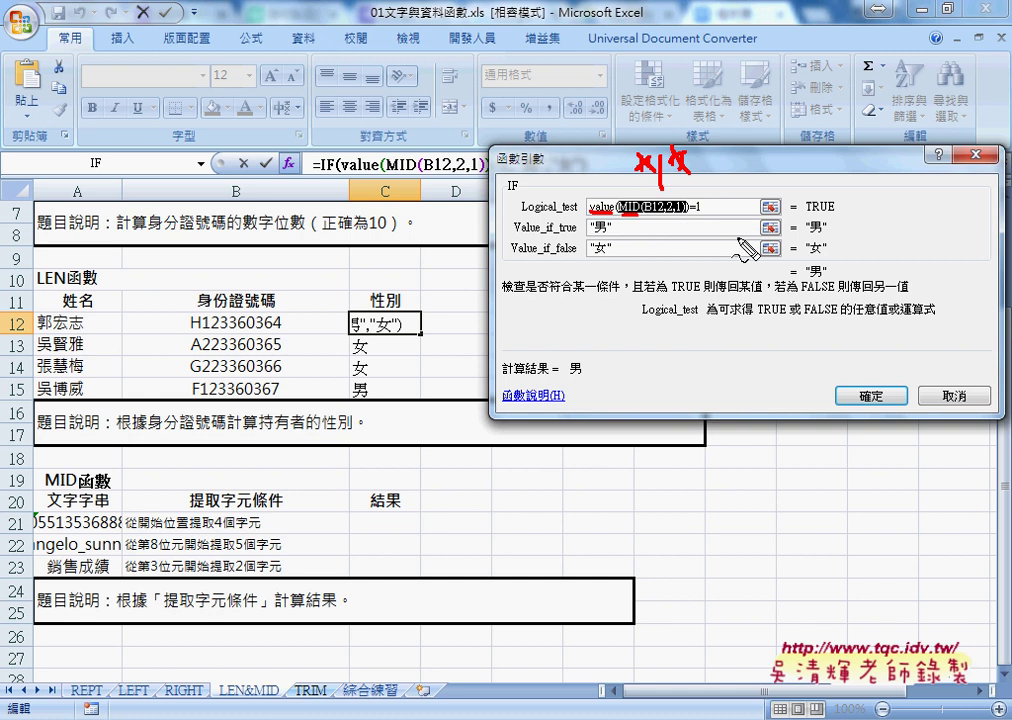
{"action": "key", "text": "Escape"}
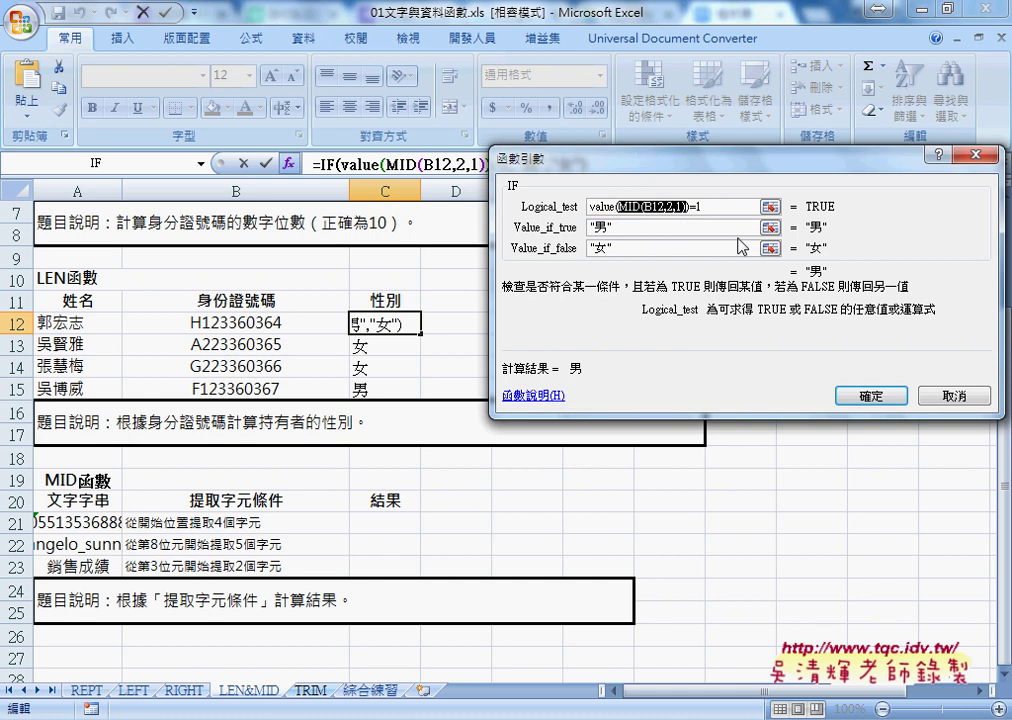
{"action": "left_click", "coordinate": [873, 397]}
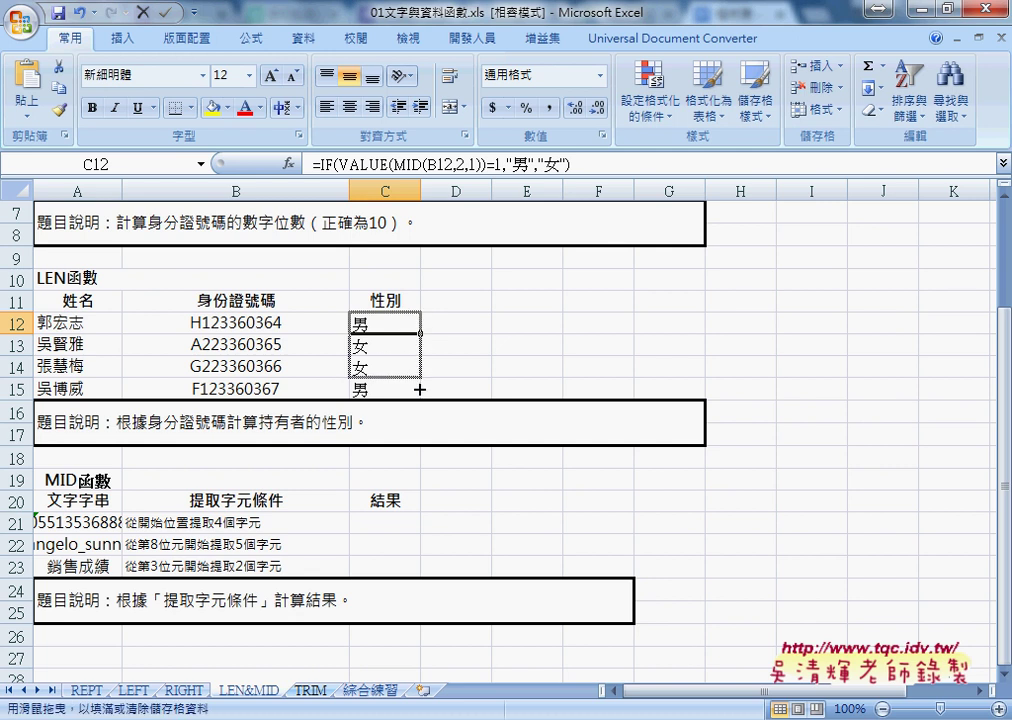
{"action": "double_click", "coordinate": [421, 336]}
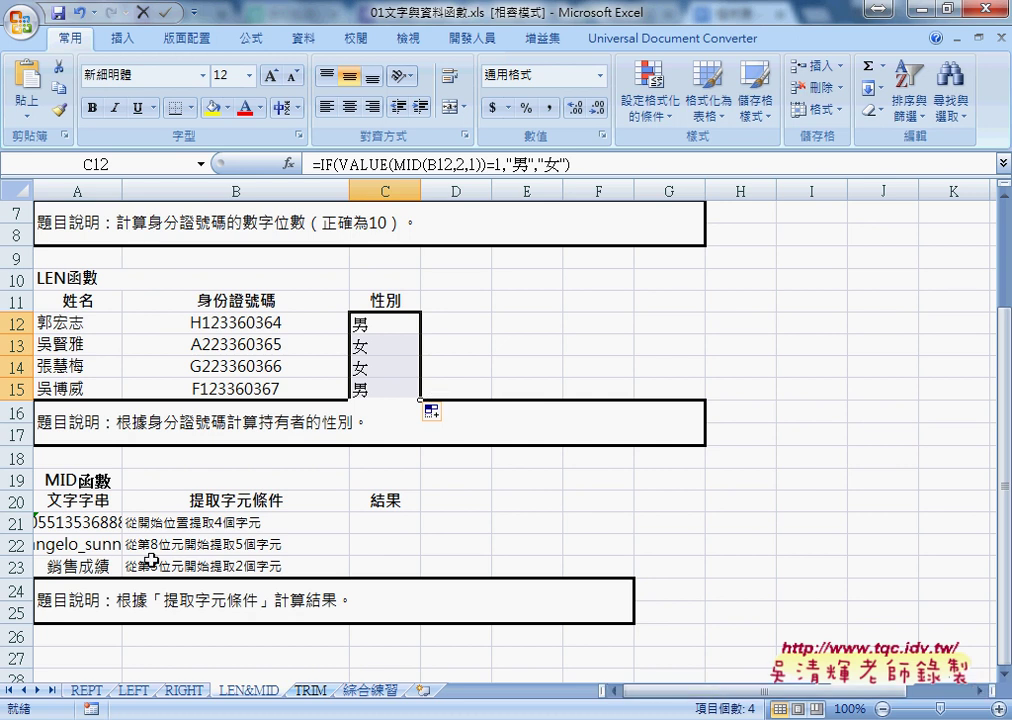
Step: Review the extraction conditions, then switch to 綜合練習 and clear the column E phone numbers
{"action": "left_click", "coordinate": [199, 524]}
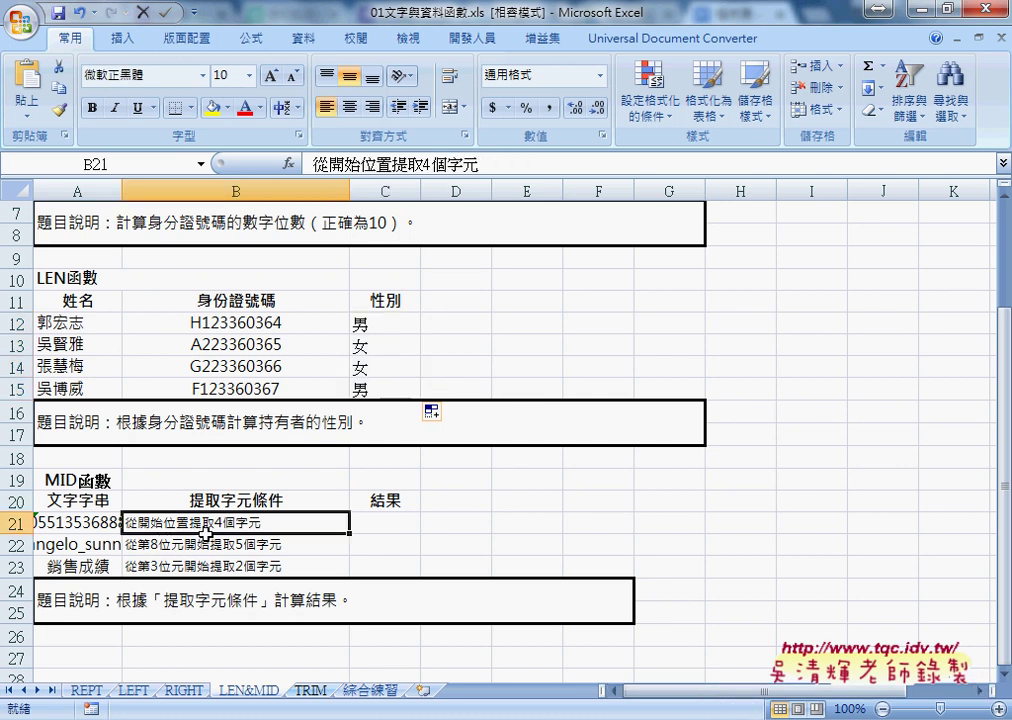
{"action": "left_click", "coordinate": [212, 545]}
{"action": "left_click", "coordinate": [214, 566]}
{"action": "left_click", "coordinate": [384, 523]}
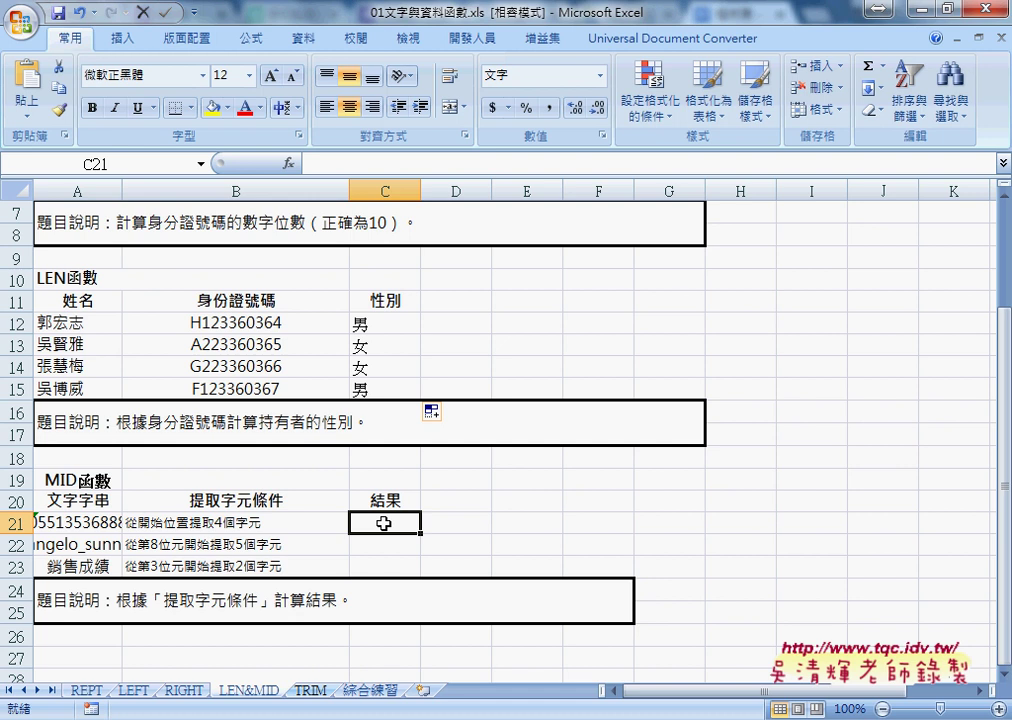
{"action": "left_click", "coordinate": [384, 690]}
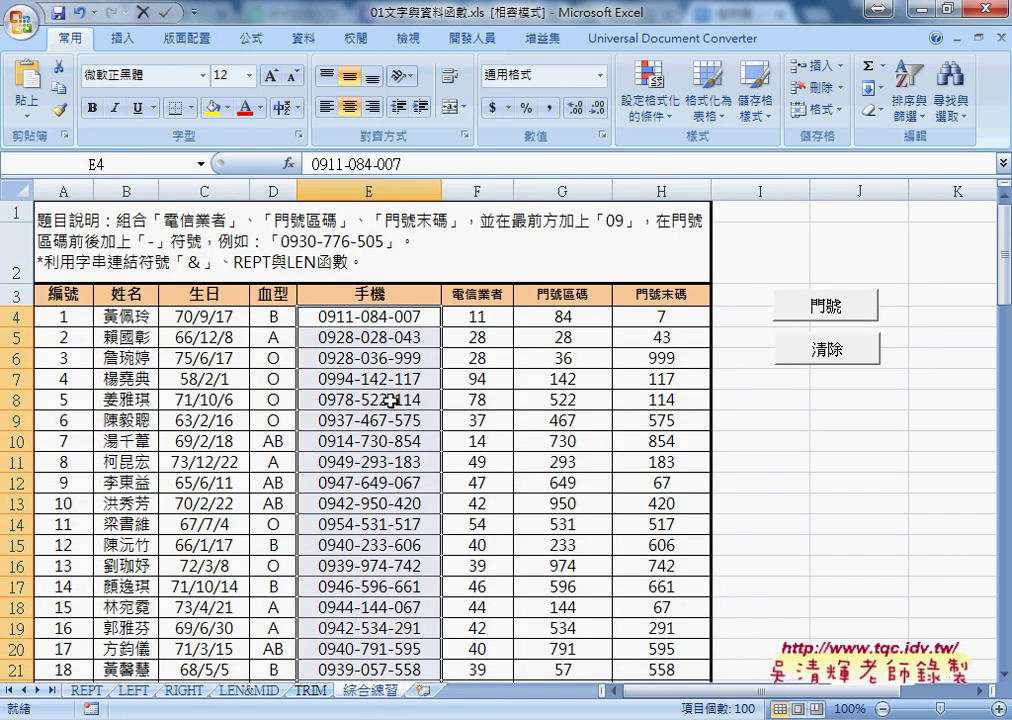
{"action": "key", "text": "Delete"}
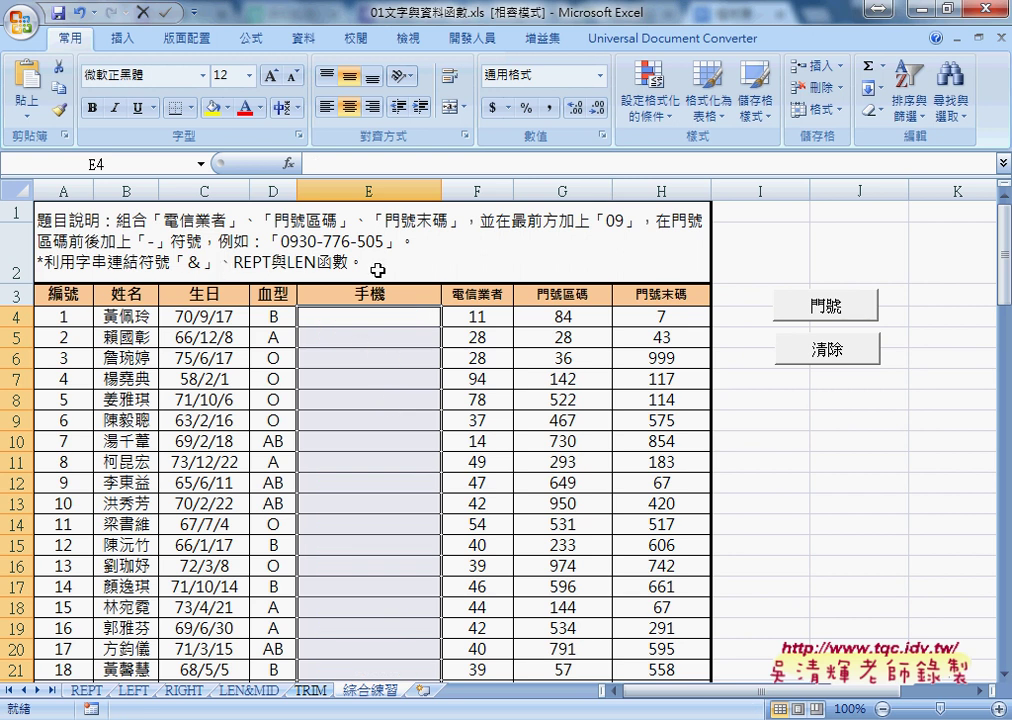
Step: Enter ="09"&F4&"-" in E4 so it displays 0911-
{"action": "left_click", "coordinate": [389, 316]}
{"action": "left_click", "coordinate": [330, 165]}
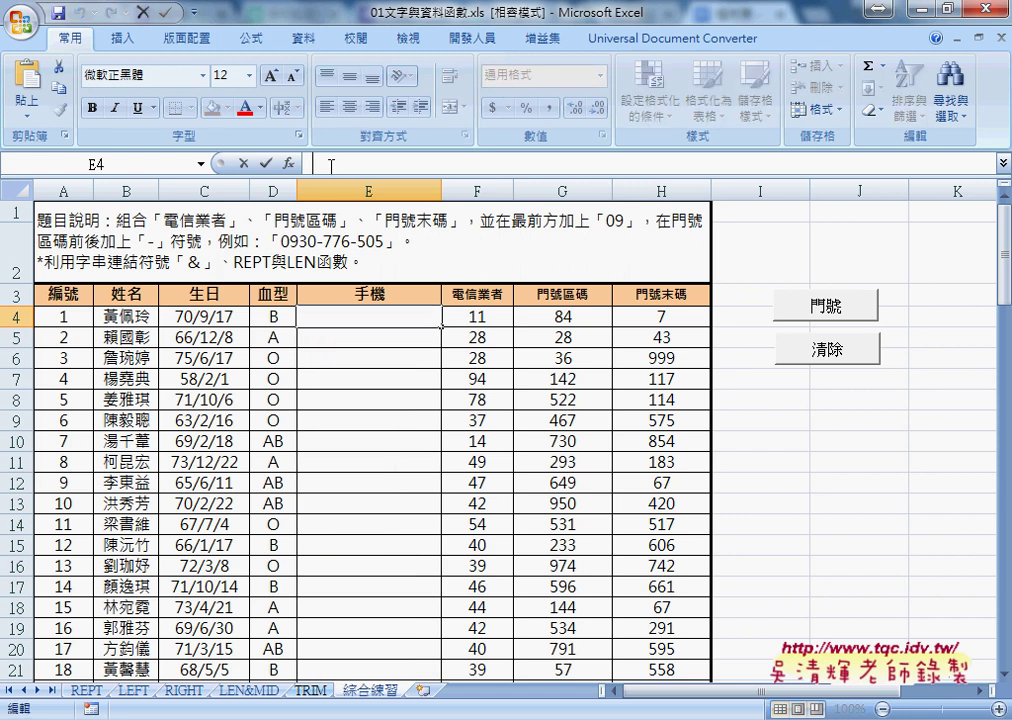
{"action": "type", "text": "="}
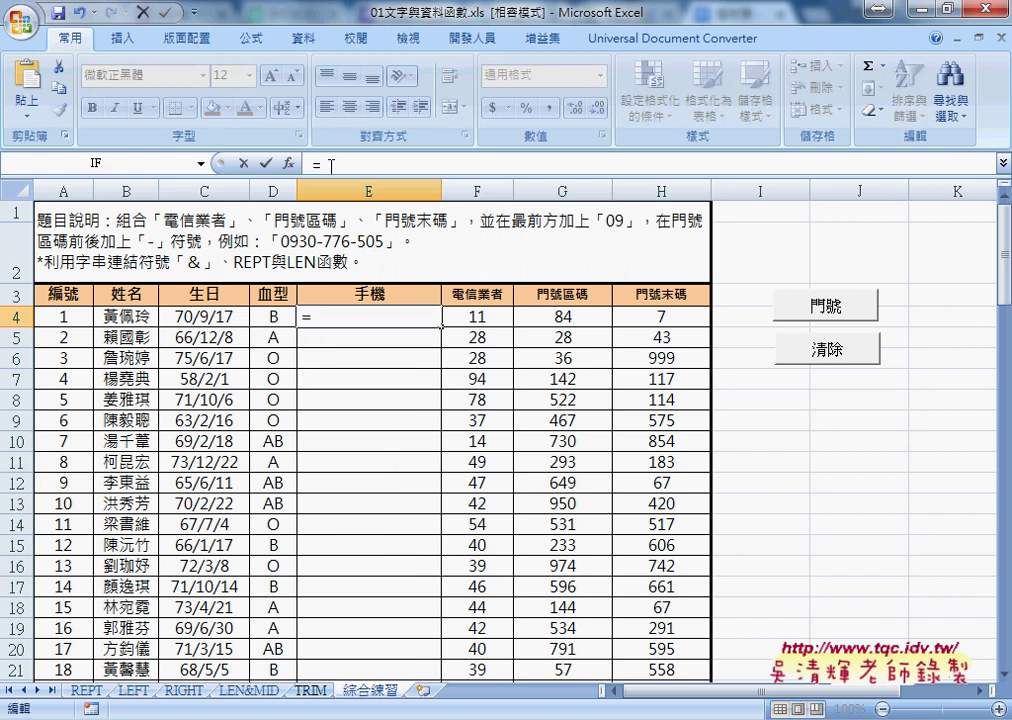
{"action": "type", "text": "\"0"}
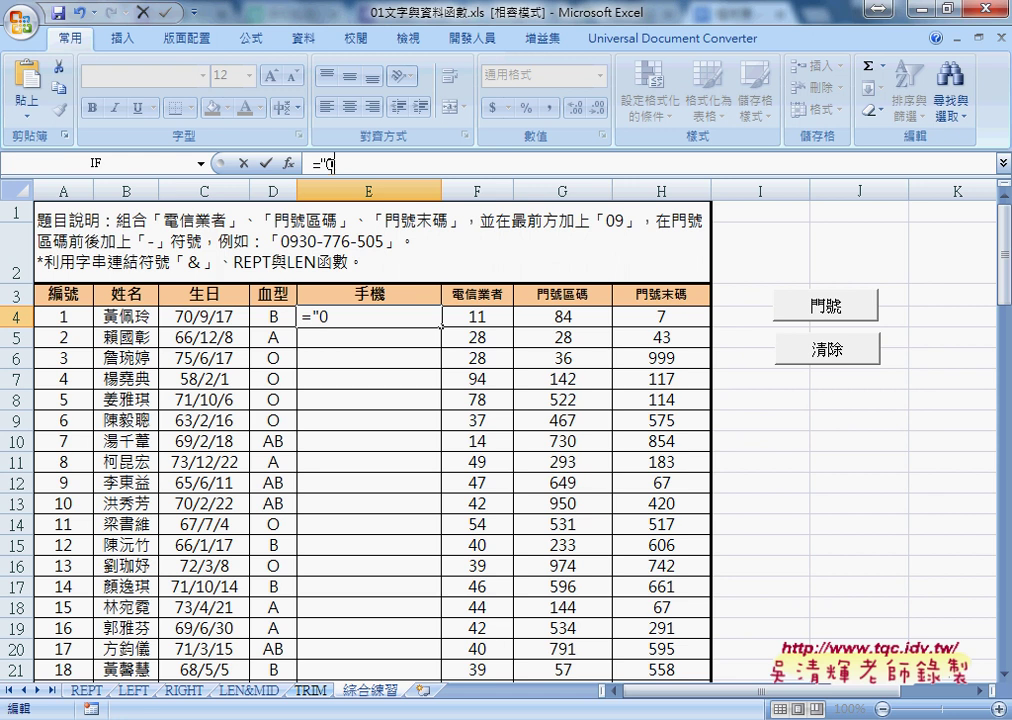
{"action": "type", "text": "9\""}
{"action": "type", "text": "&"}
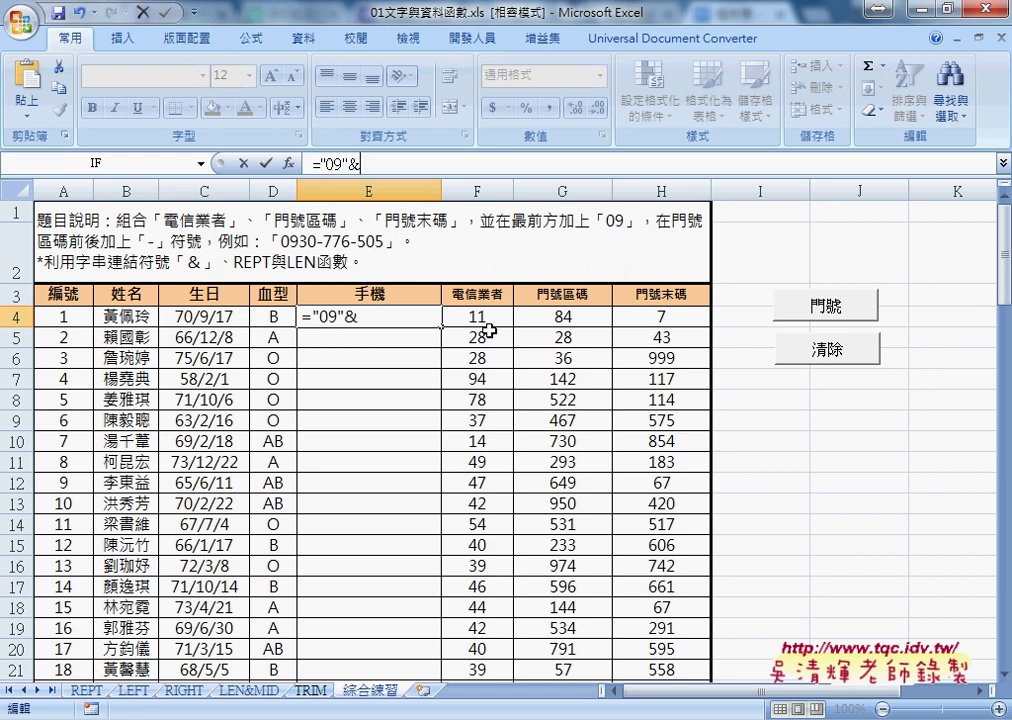
{"action": "left_click", "coordinate": [485, 316]}
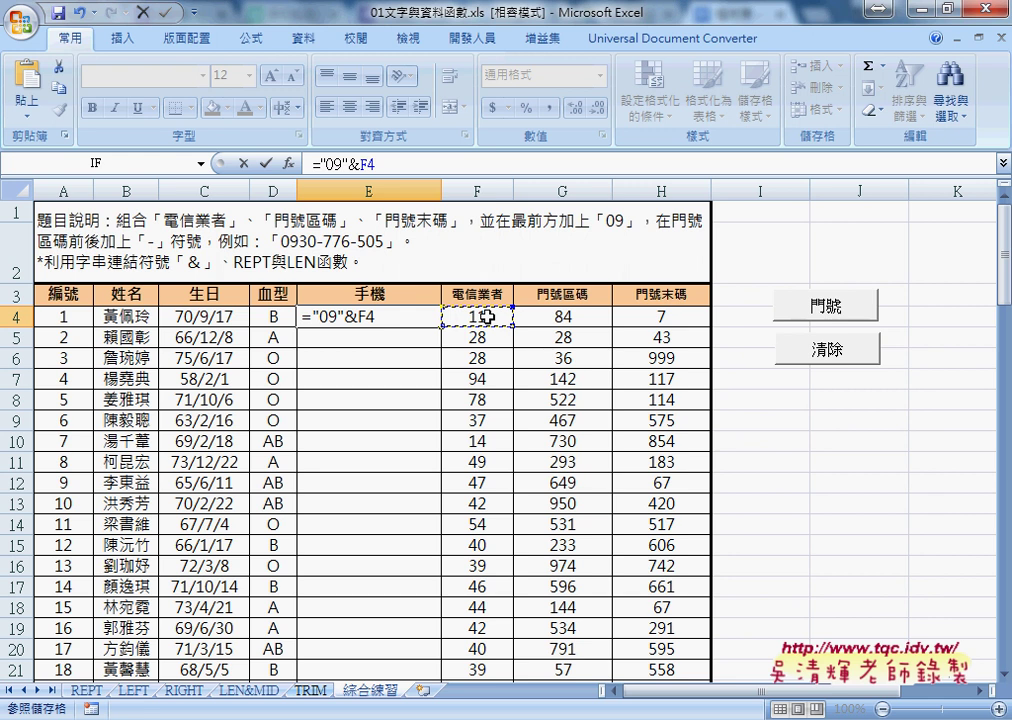
{"action": "type", "text": "&\""}
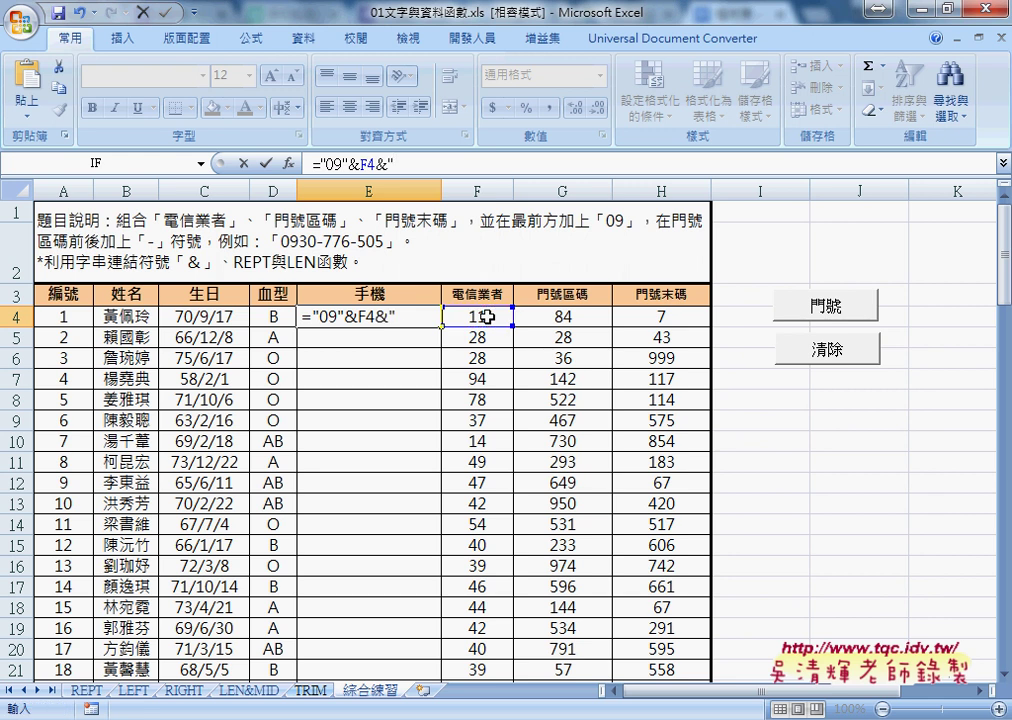
{"action": "type", "text": "-\""}
{"action": "left_click", "coordinate": [265, 162]}
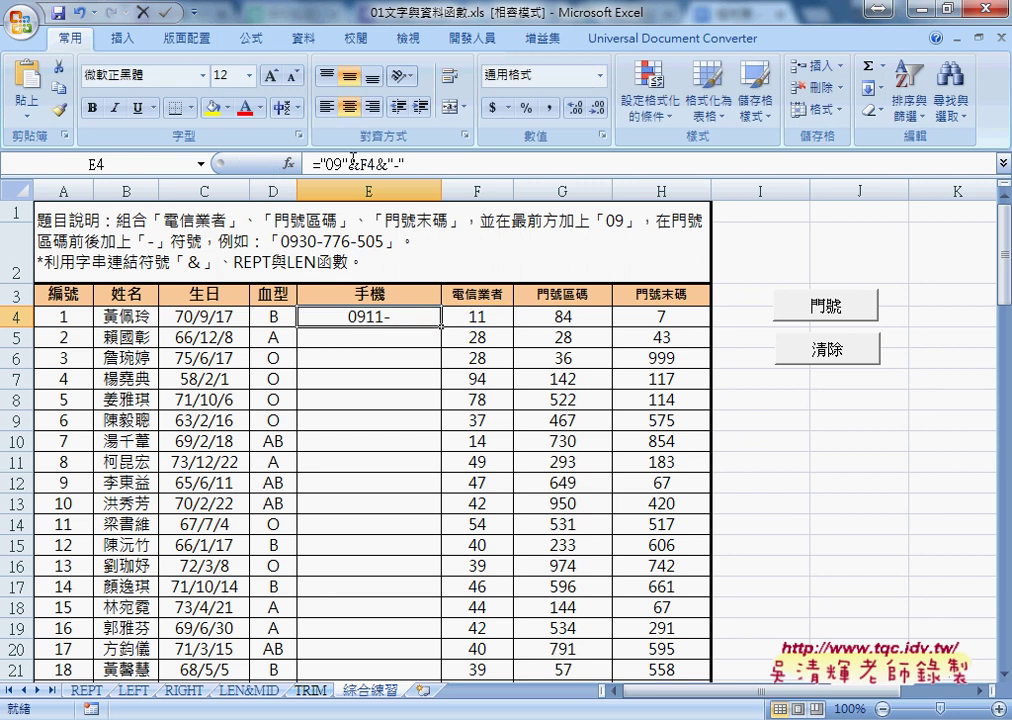
{"action": "left_click", "coordinate": [447, 164]}
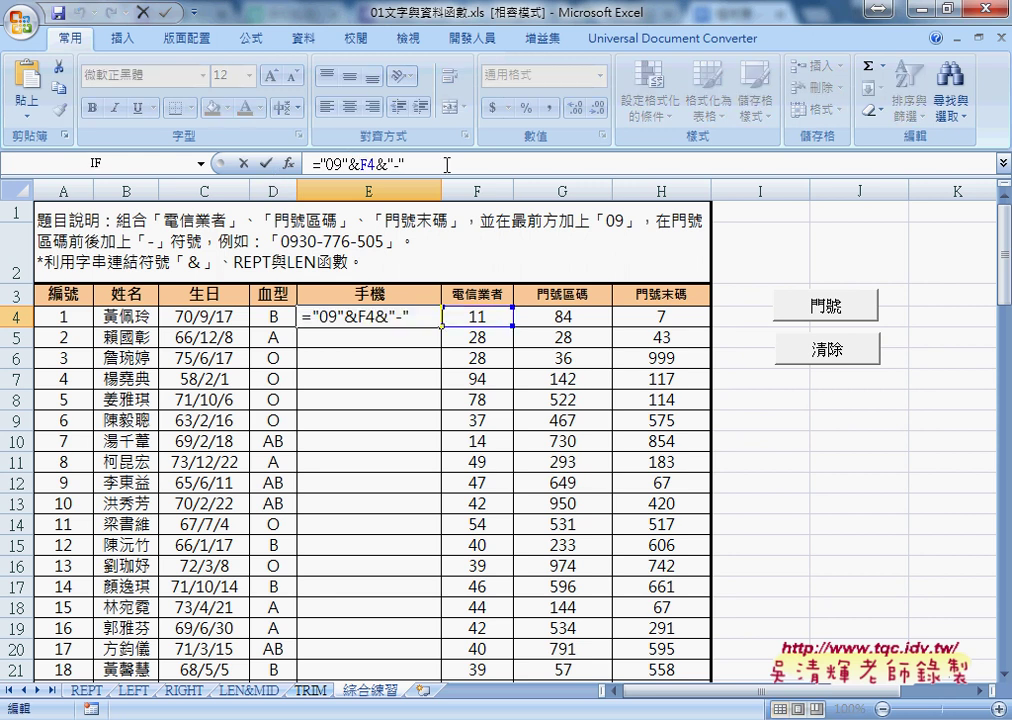
Step: Append &REPT("0",3-LEN(G4)) to E4's formula so it shows 0911-0
{"action": "type", "text": "&"}
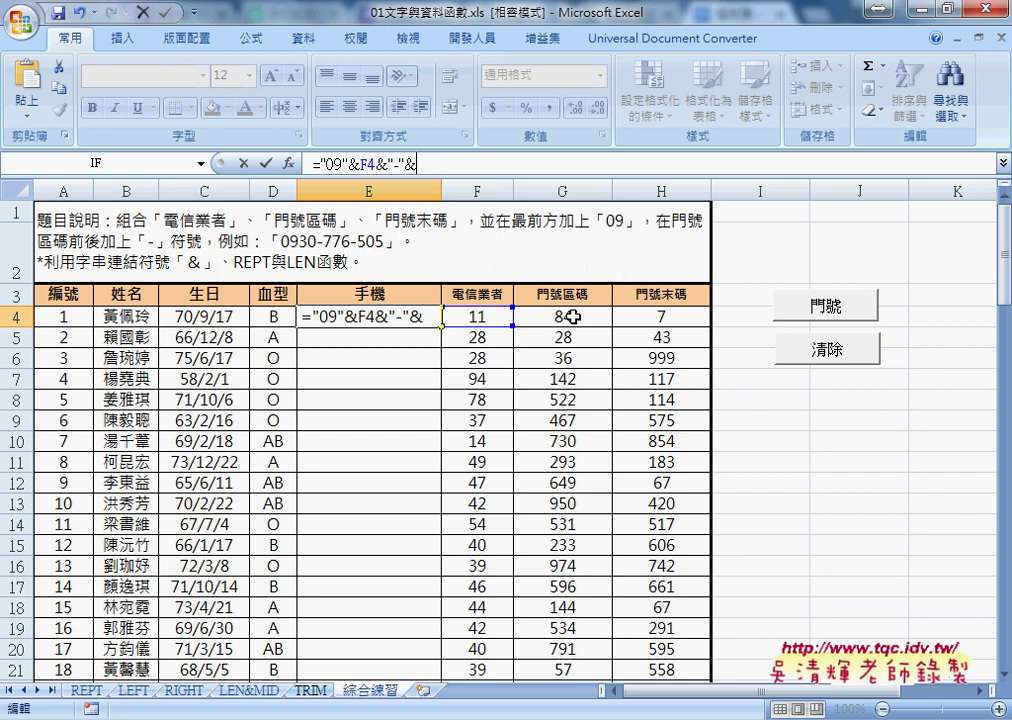
{"action": "type", "text": "r"}
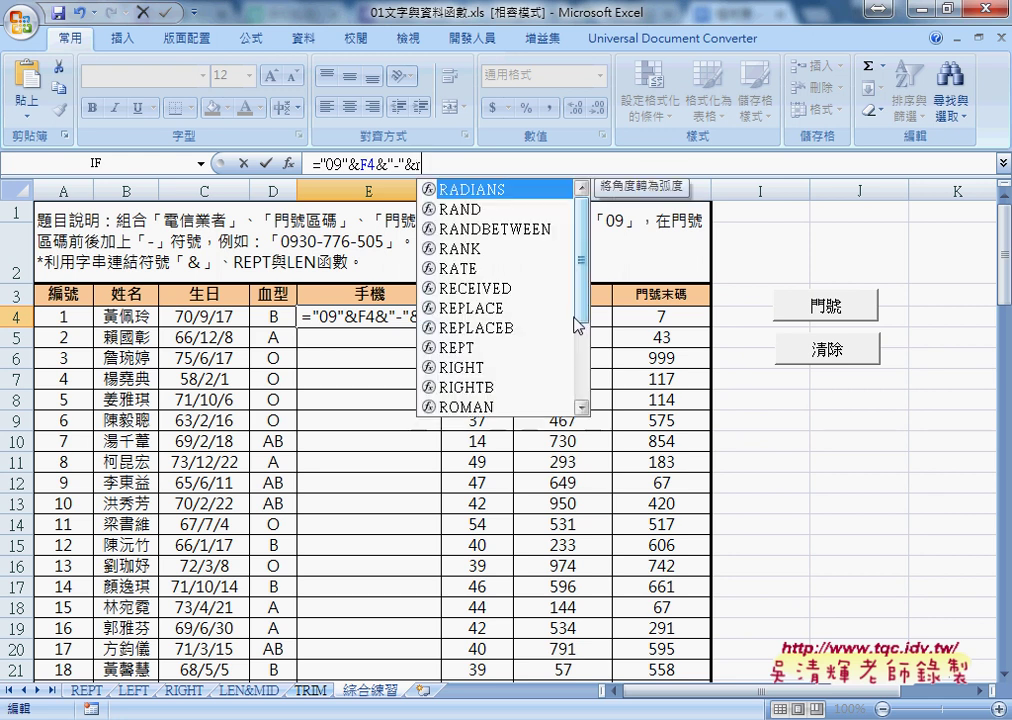
{"action": "type", "text": "ept"}
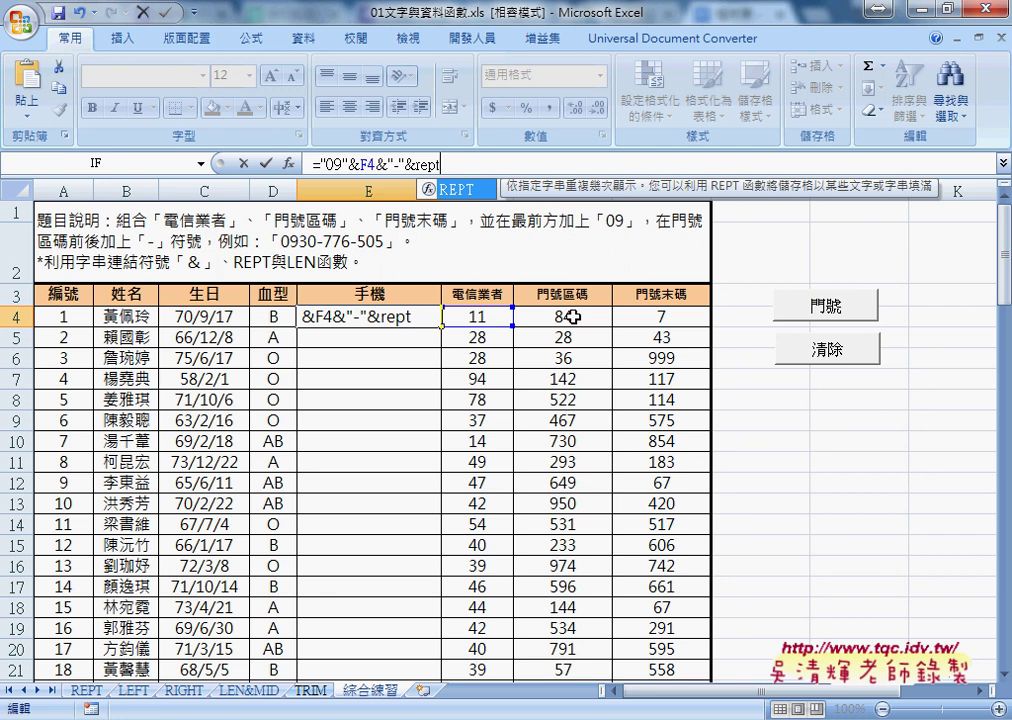
{"action": "type", "text": "("}
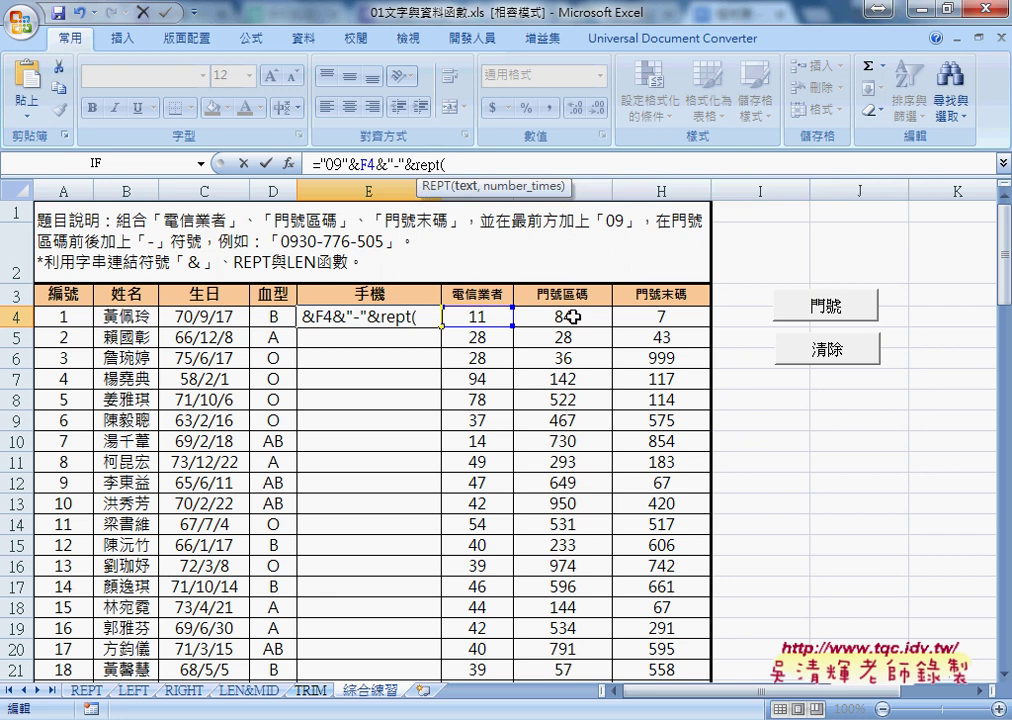
{"action": "type", "text": "\"0\""}
{"action": "type", "text": ","}
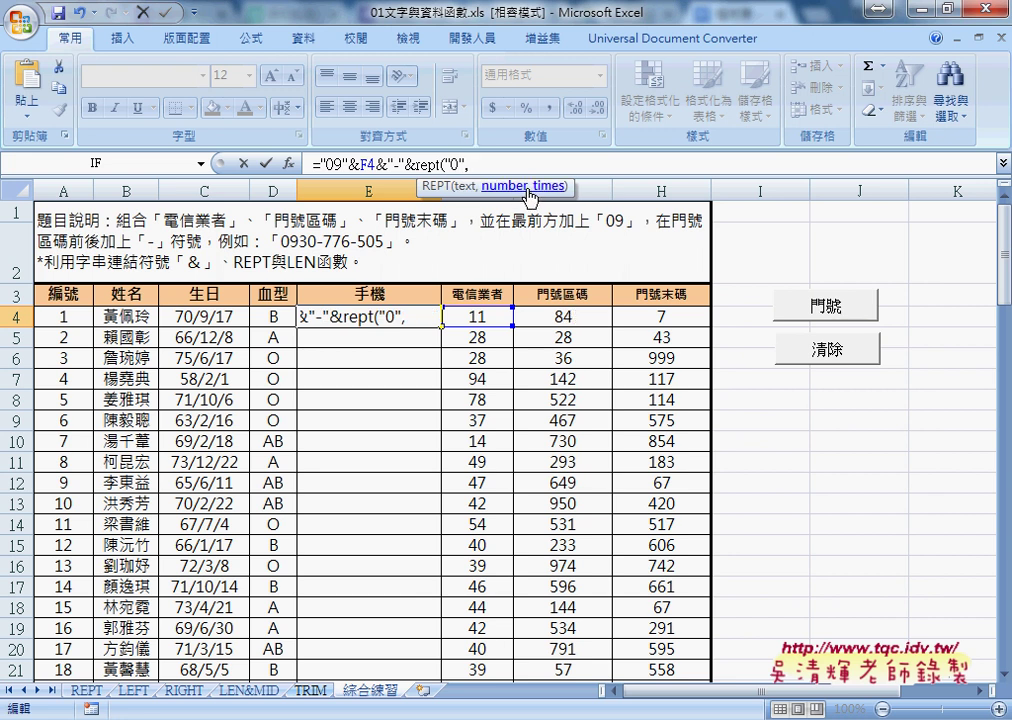
{"action": "type", "text": "3"}
{"action": "type", "text": "-"}
{"action": "type", "text": "le"}
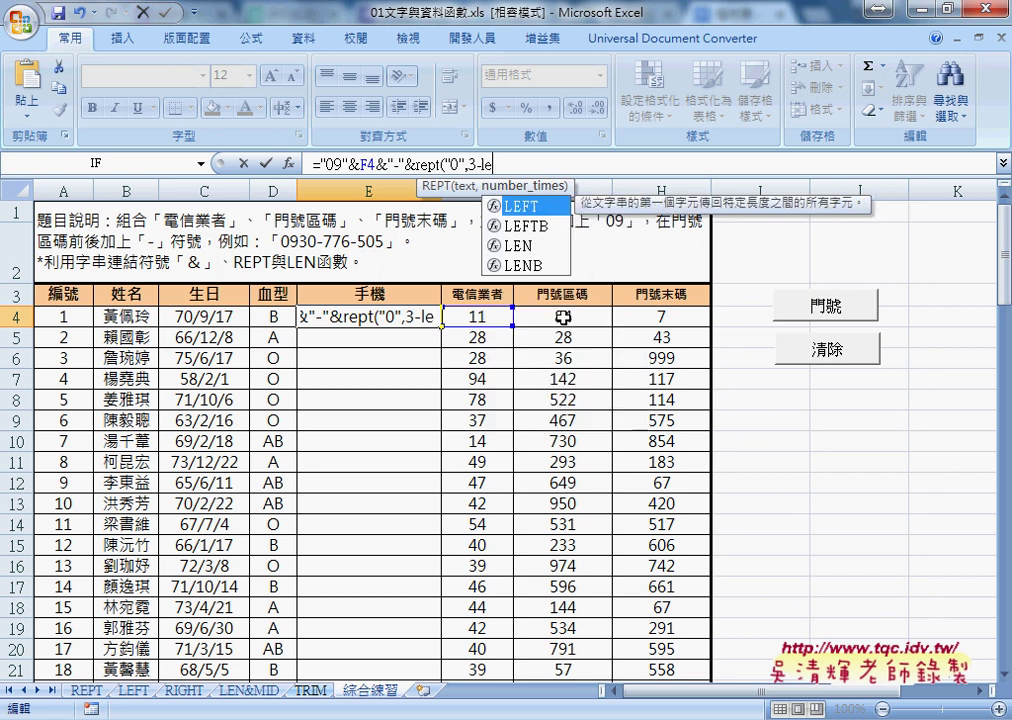
{"action": "type", "text": "n("}
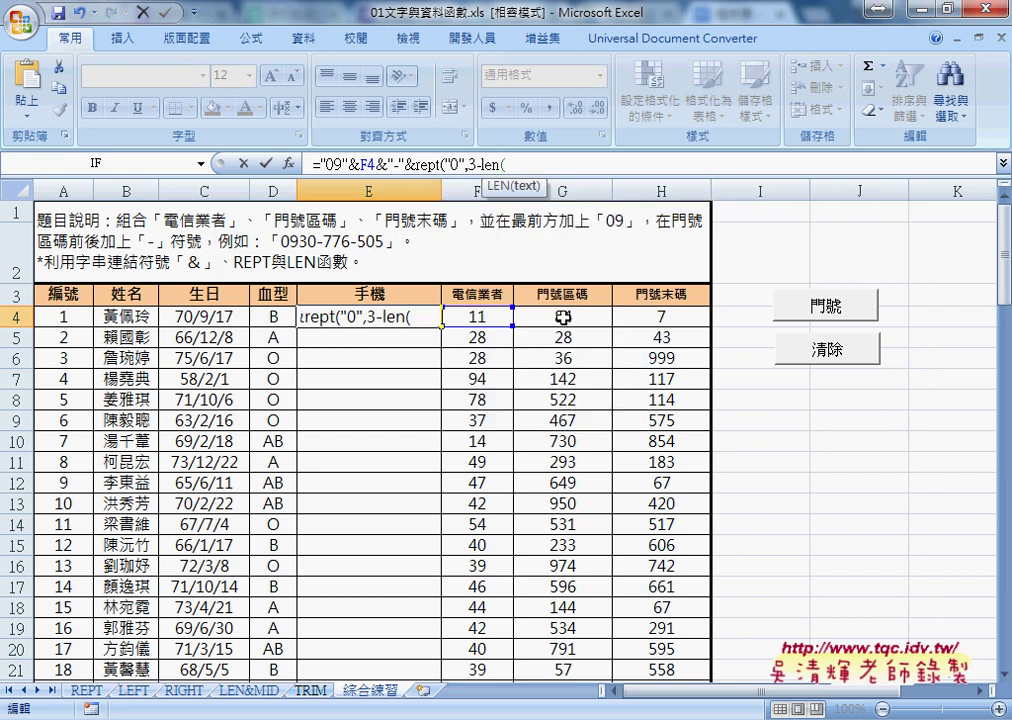
{"action": "left_click", "coordinate": [563, 317]}
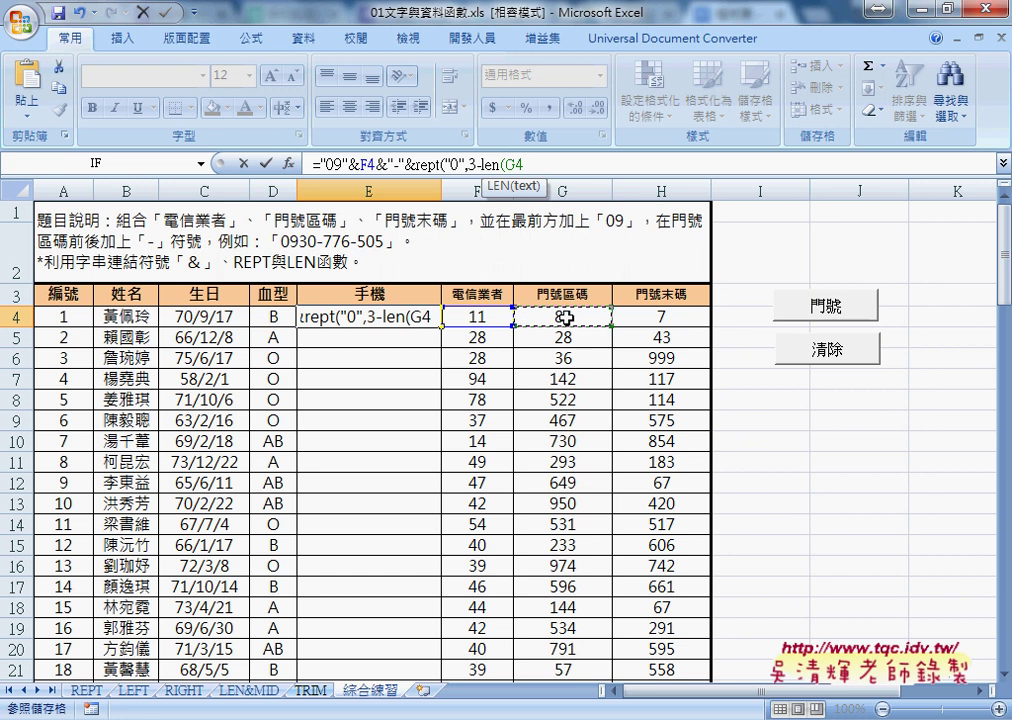
{"action": "type", "text": ")"}
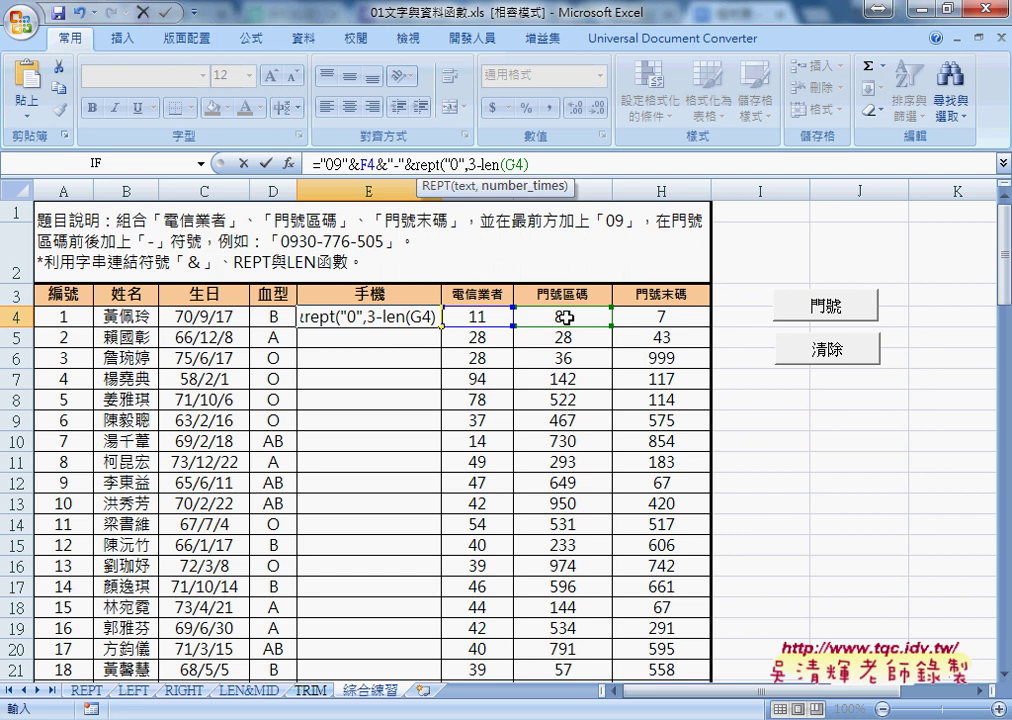
{"action": "type", "text": ")"}
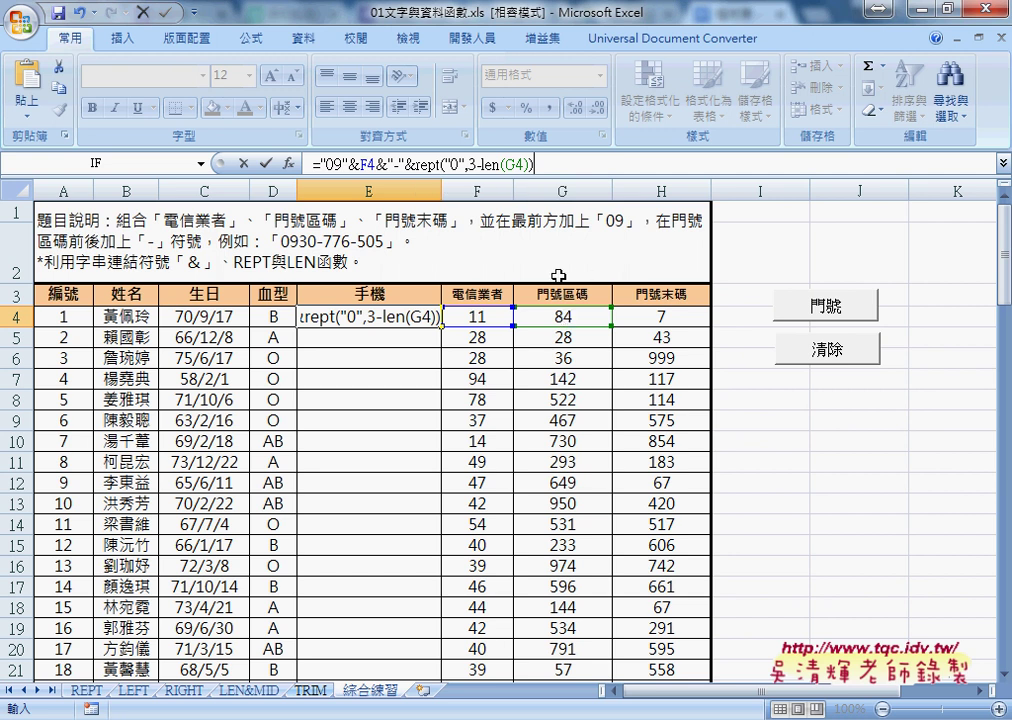
{"action": "left_click", "coordinate": [266, 164]}
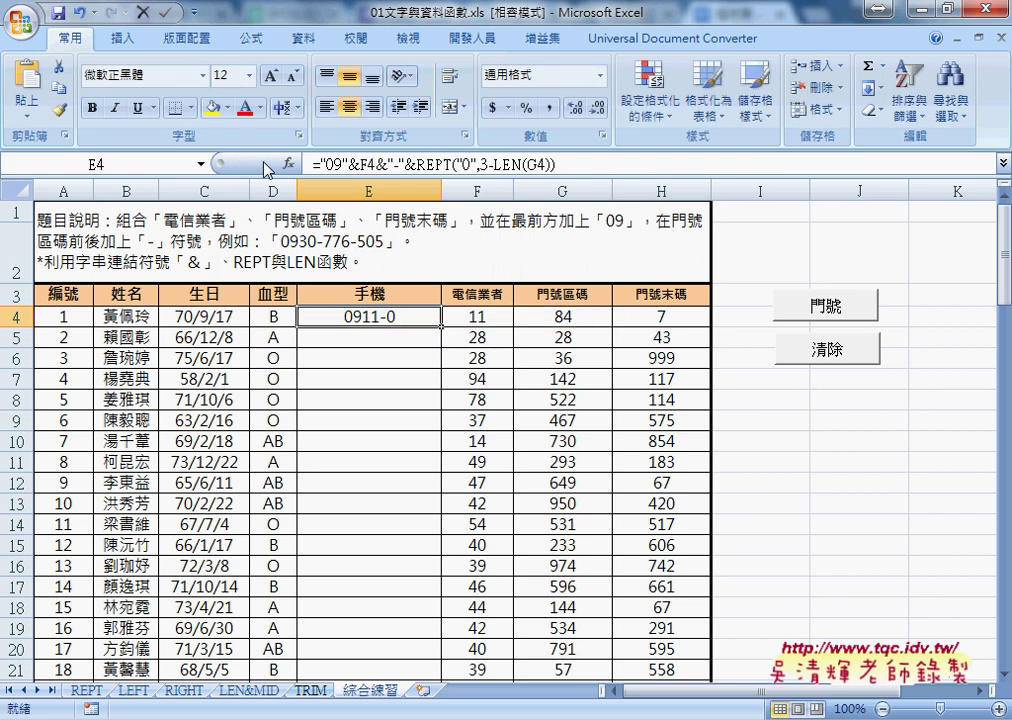
Step: Append &G4 to E4's formula for 0911-084, then select the dash-and-padding part to copy
{"action": "left_click", "coordinate": [578, 166]}
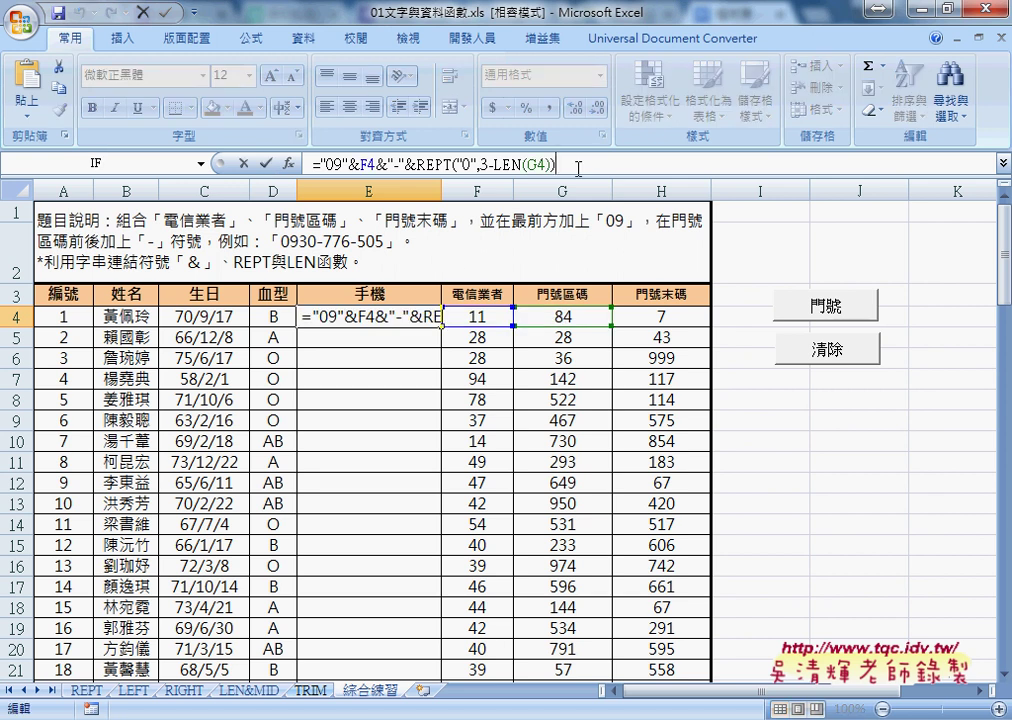
{"action": "type", "text": "&"}
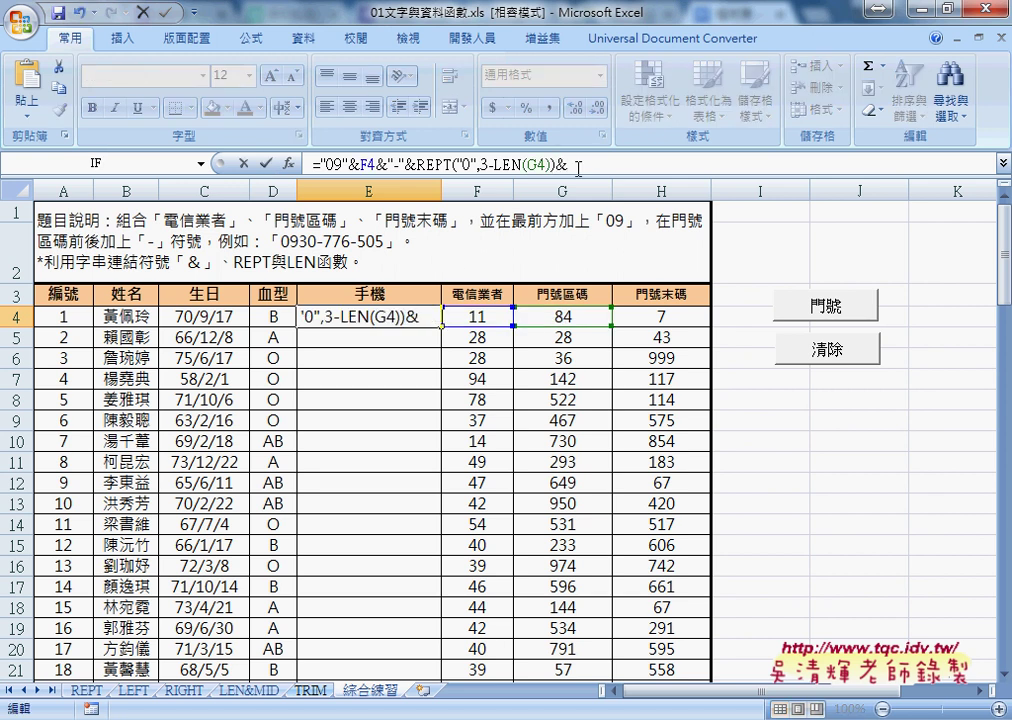
{"action": "left_click", "coordinate": [563, 316]}
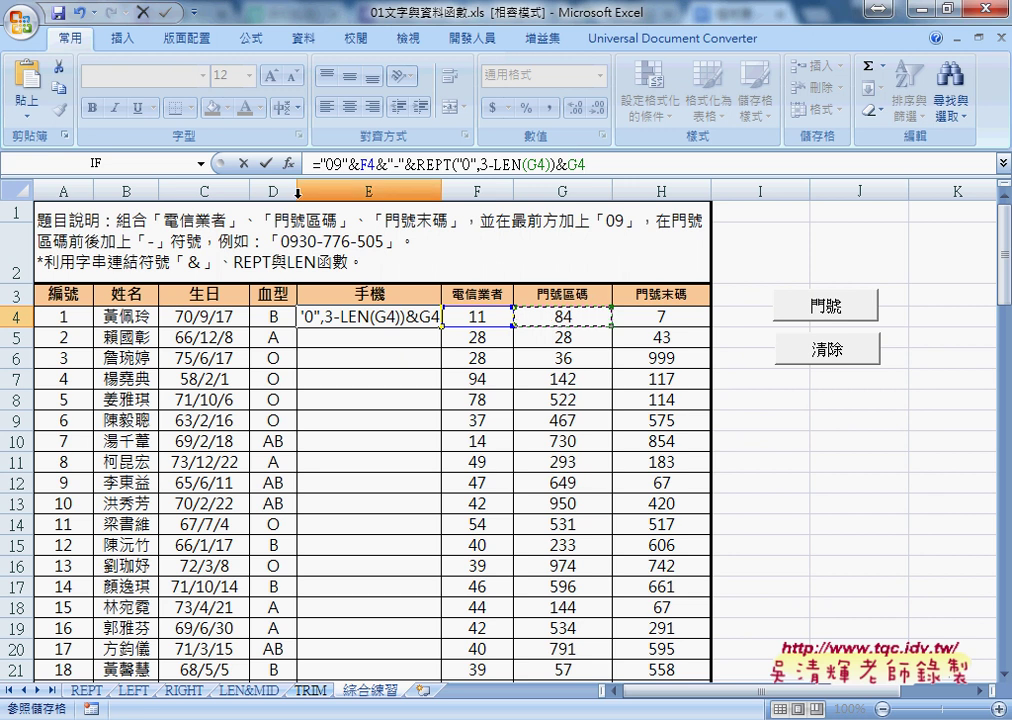
{"action": "left_click", "coordinate": [265, 162]}
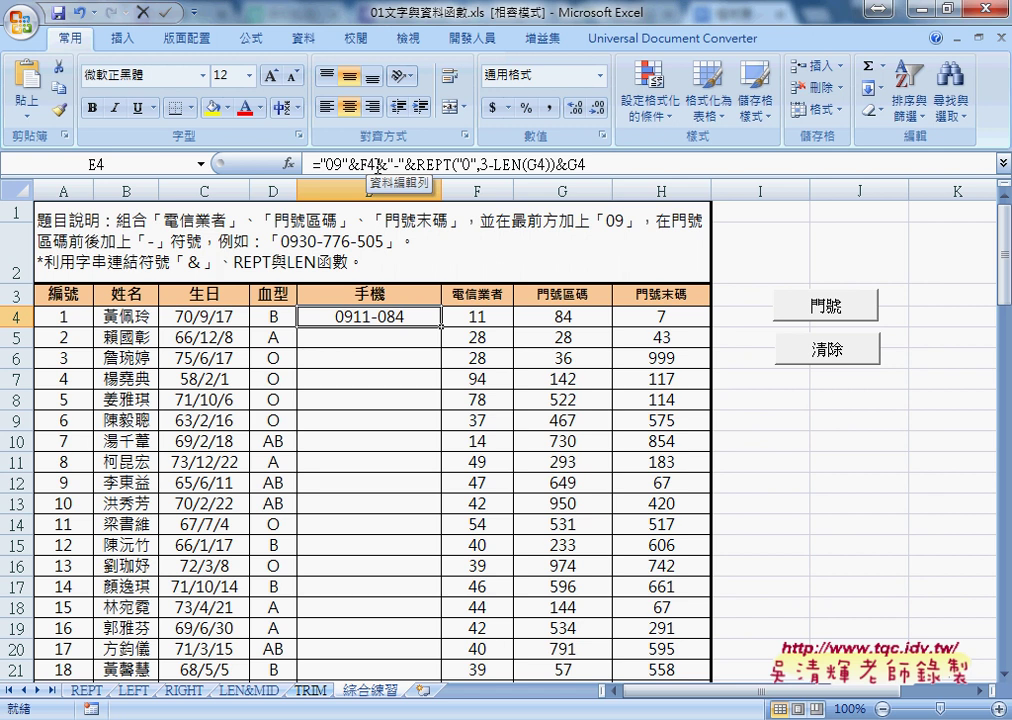
{"action": "left_click_drag", "start_coordinate": [377, 163], "coordinate": [662, 165]}
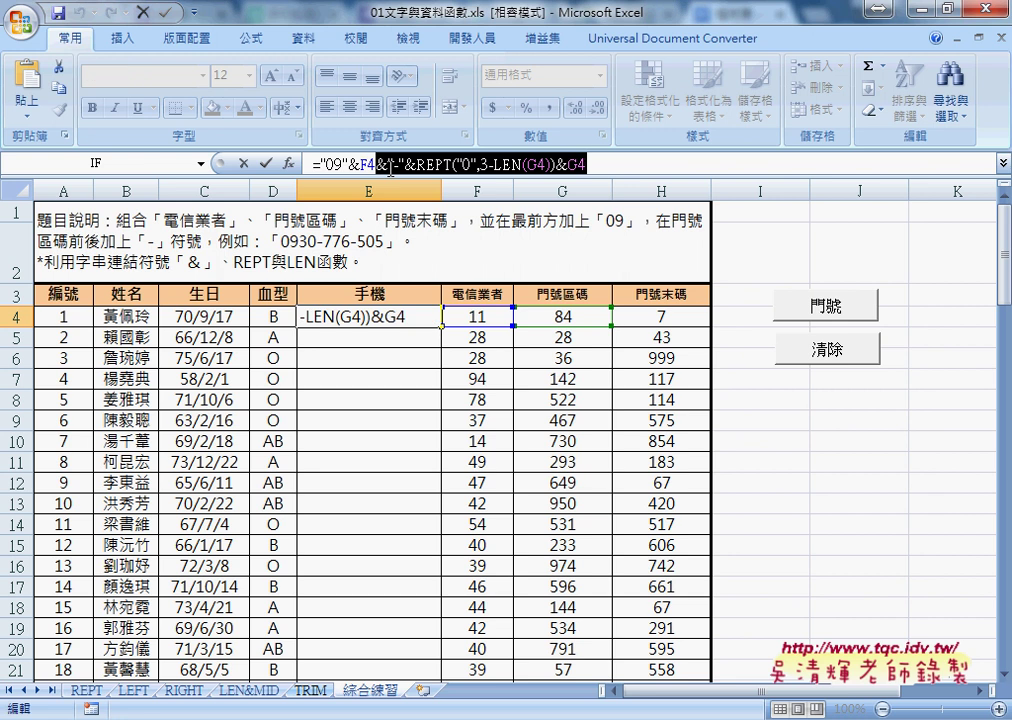
{"action": "left_click", "coordinate": [606, 163]}
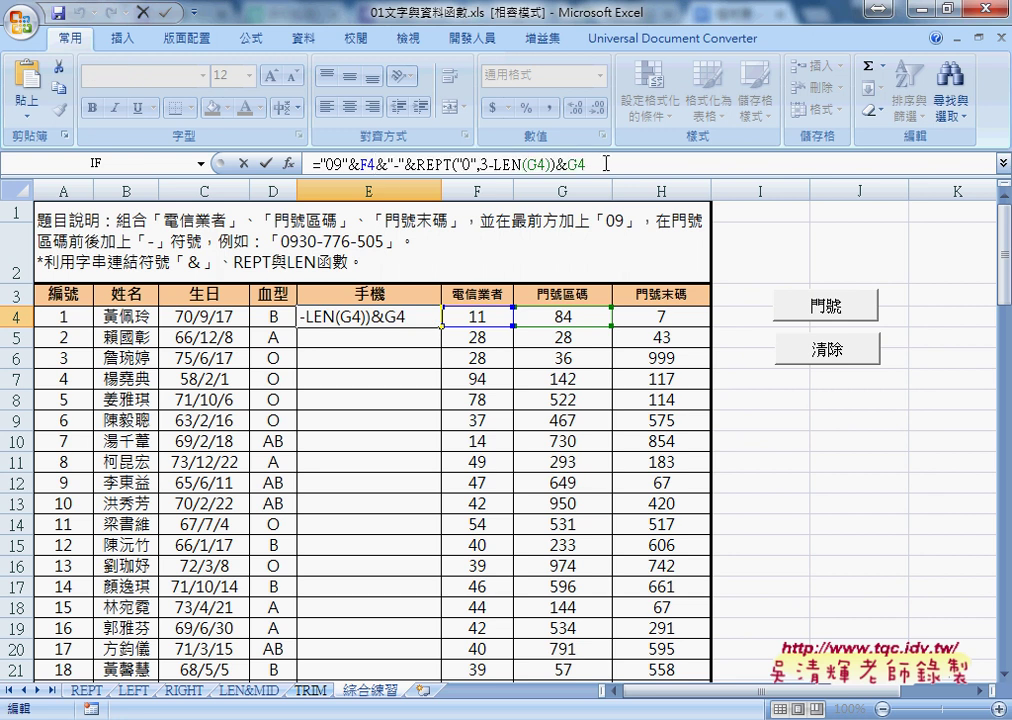
{"action": "key", "text": "ctrl+v"}
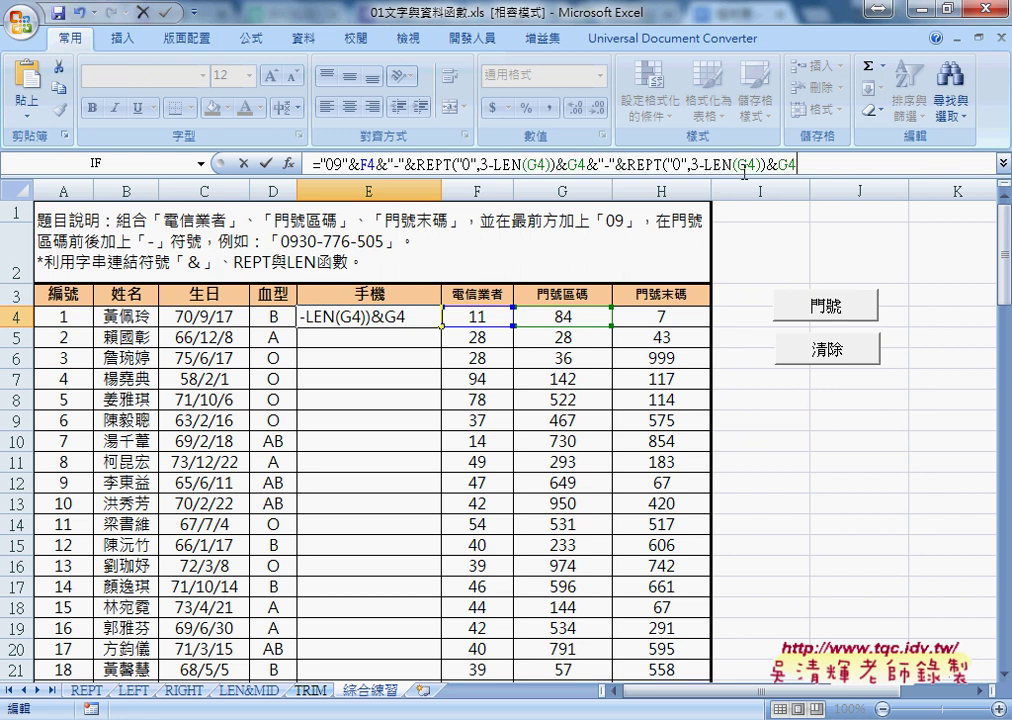
{"action": "double_click", "coordinate": [746, 163]}
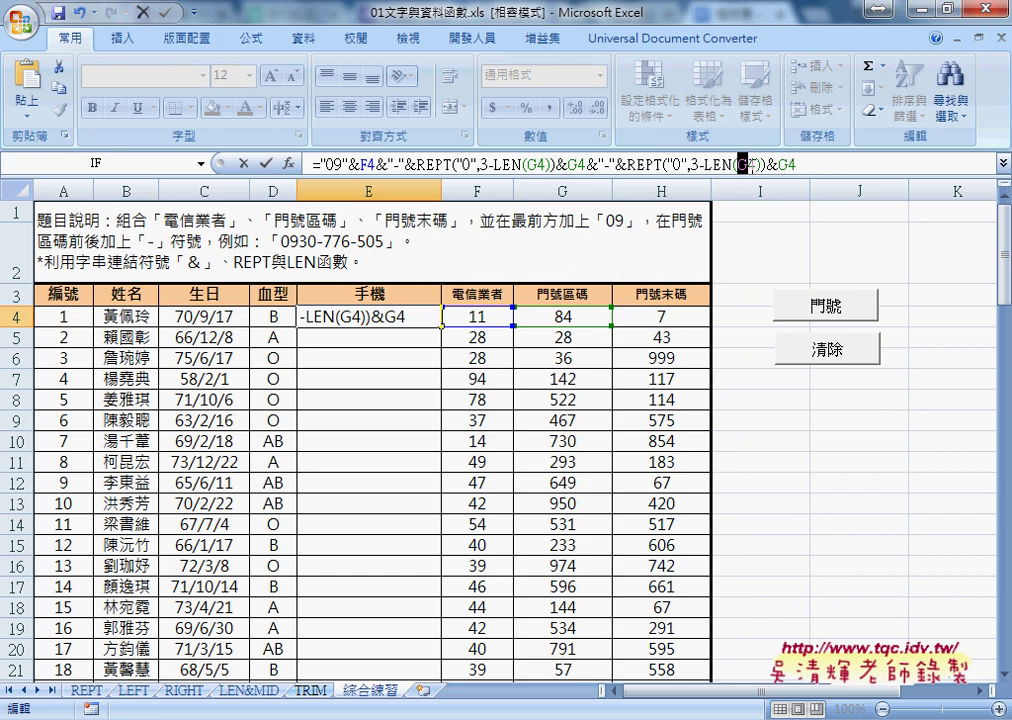
{"action": "left_click", "coordinate": [683, 316]}
{"action": "double_click", "coordinate": [788, 163]}
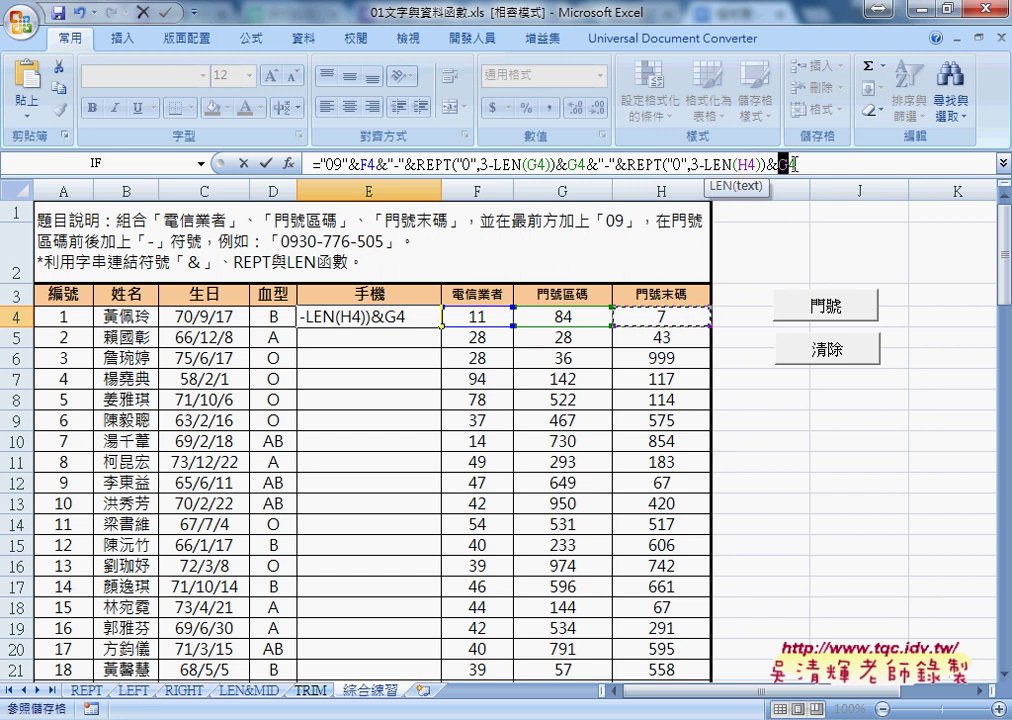
{"action": "left_click", "coordinate": [680, 316]}
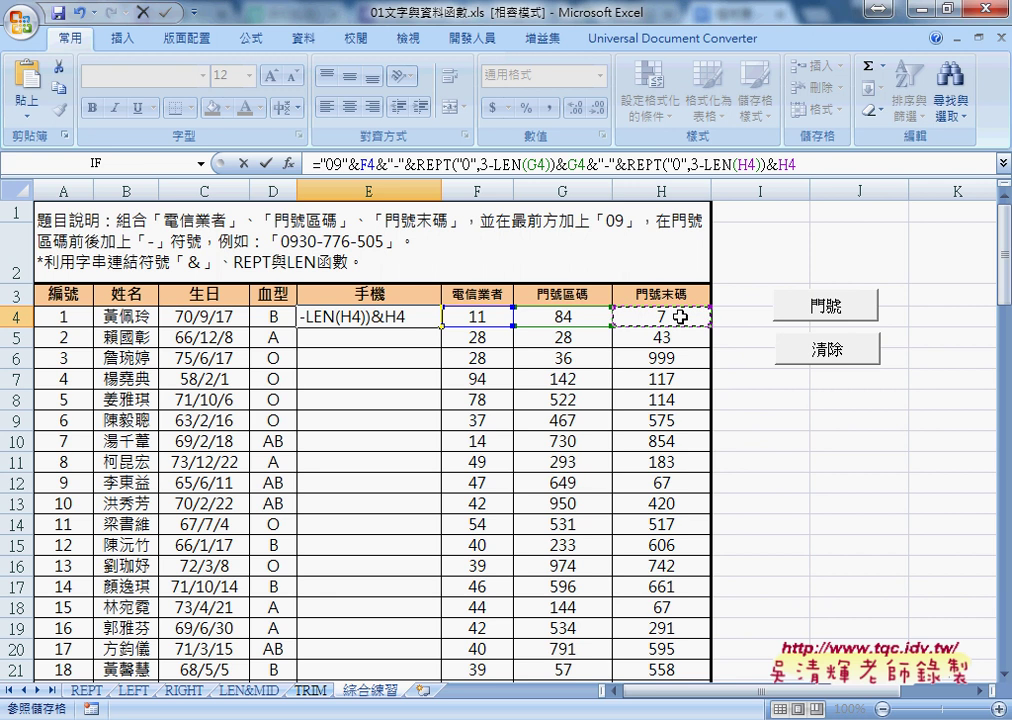
{"action": "left_click", "coordinate": [266, 163]}
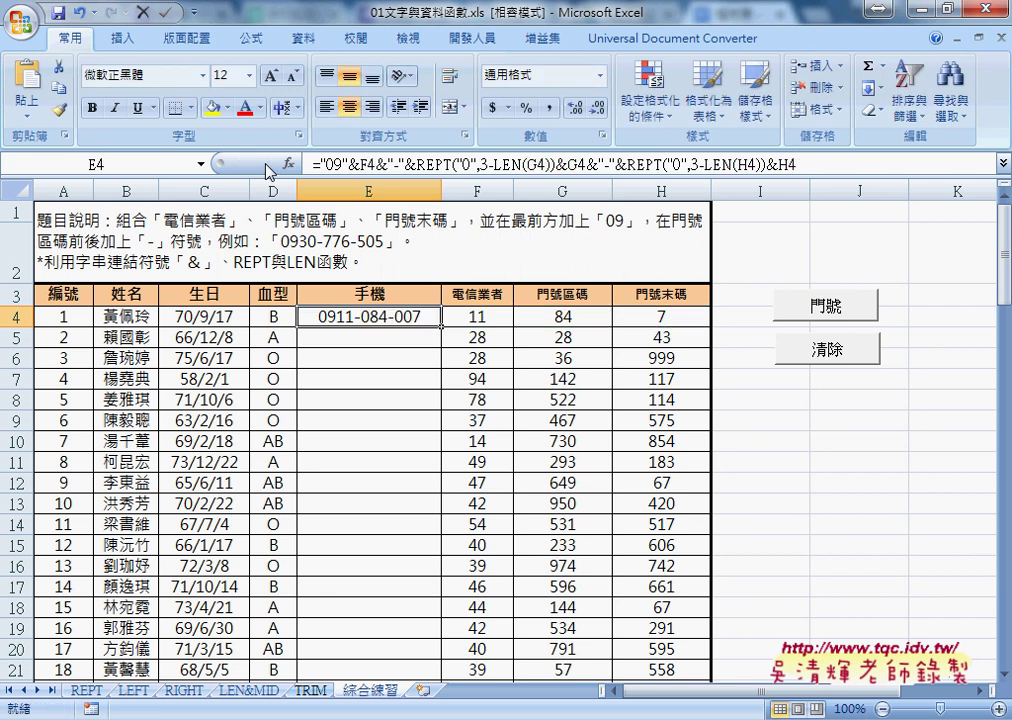
{"action": "double_click", "coordinate": [441, 326]}
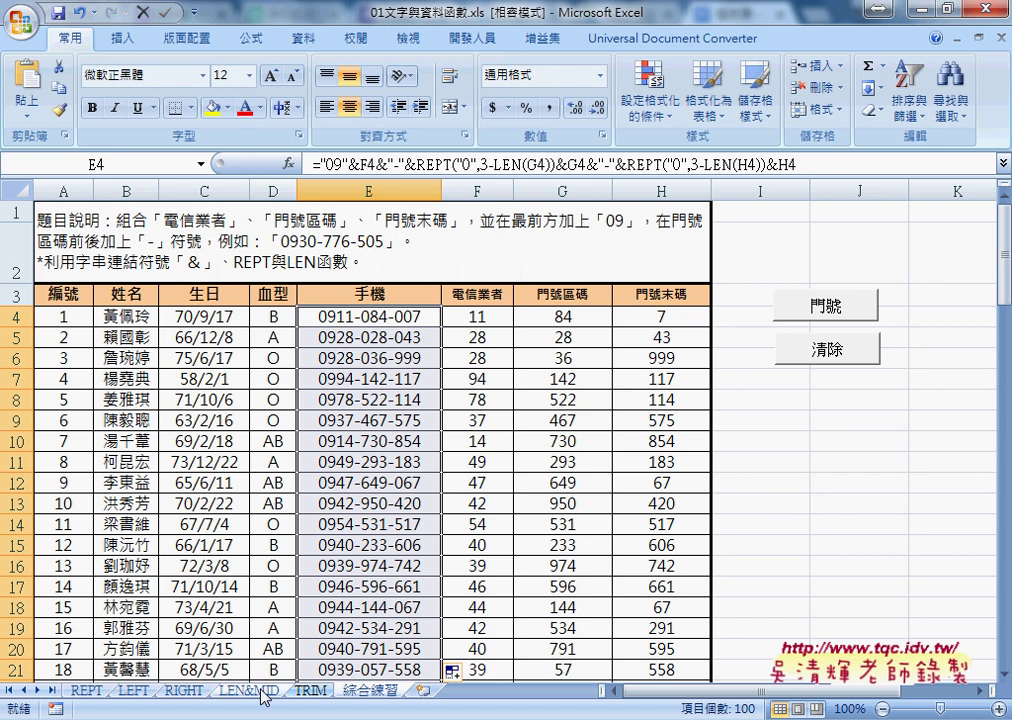
{"action": "left_click", "coordinate": [249, 690]}
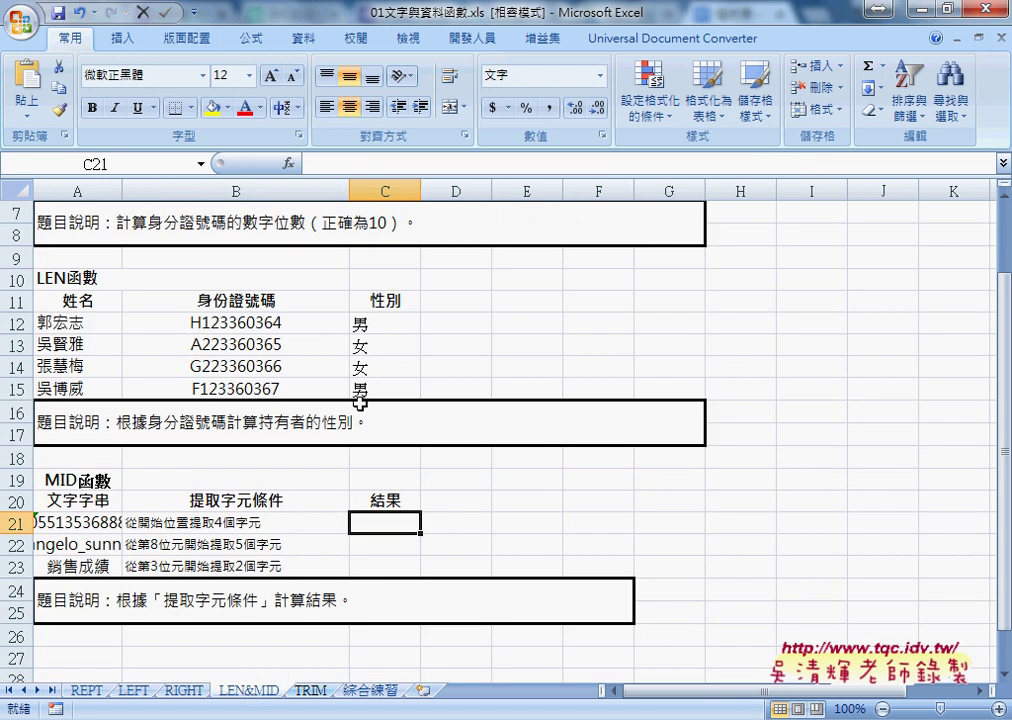
{"action": "left_click", "coordinate": [386, 323]}
{"action": "scroll", "coordinate": [388, 345], "scroll_direction": "up", "scroll_amount": 1}
{"action": "scroll", "coordinate": [391, 282], "scroll_direction": "up", "scroll_amount": 1}
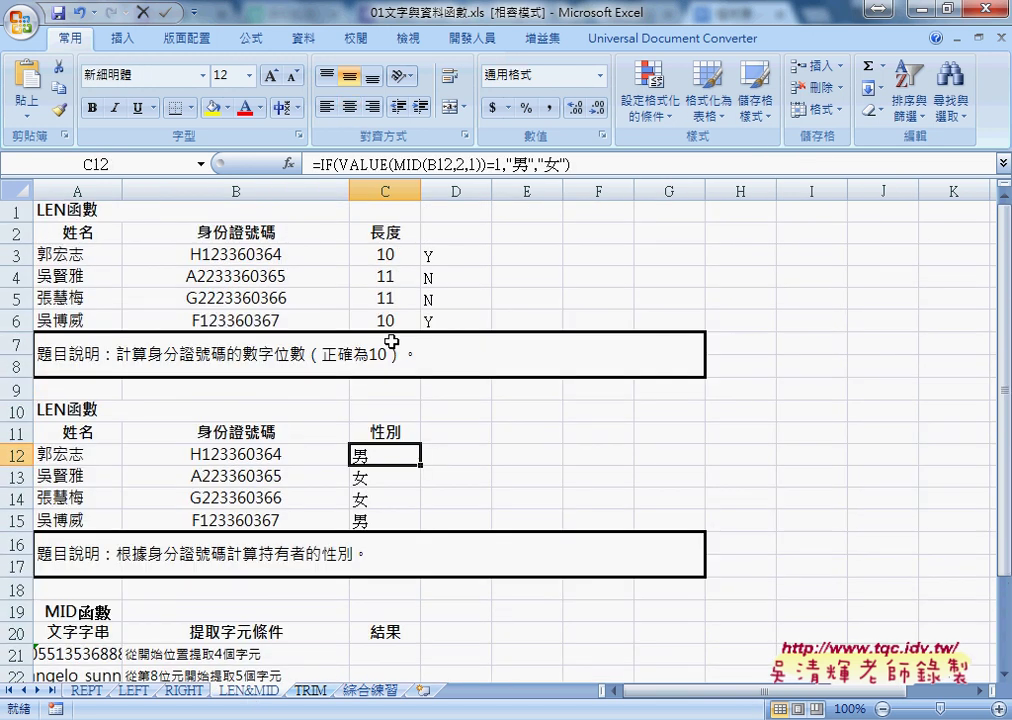
{"action": "scroll", "coordinate": [398, 495], "scroll_direction": "down", "scroll_amount": 1}
{"action": "scroll", "coordinate": [398, 495], "scroll_direction": "down", "scroll_amount": 1}
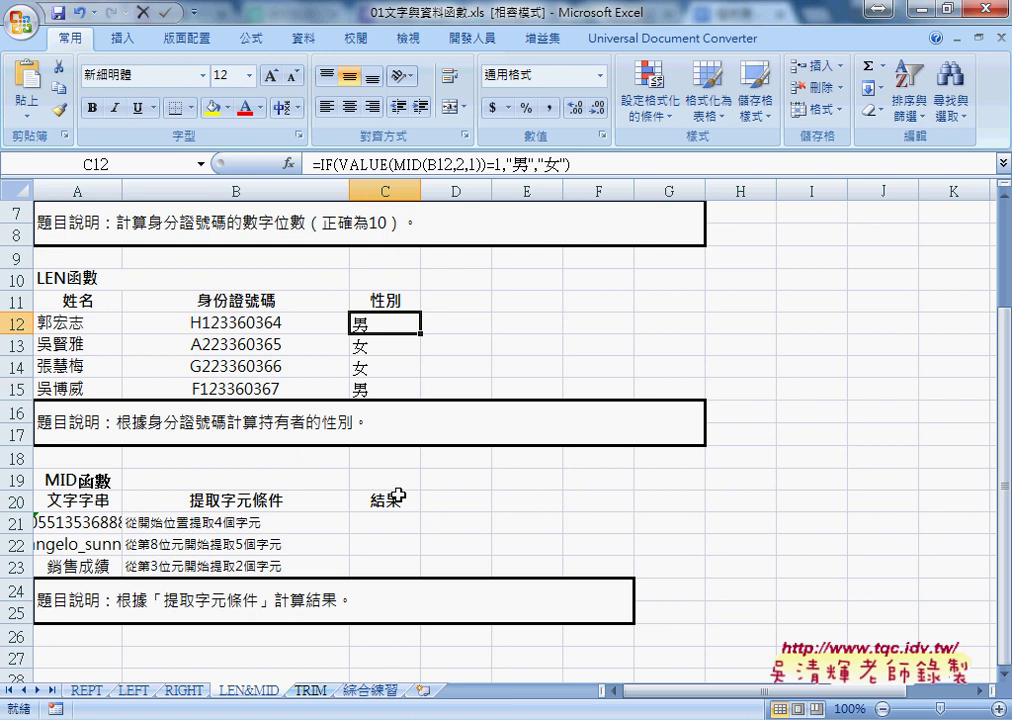
{"action": "left_click", "coordinate": [370, 690]}
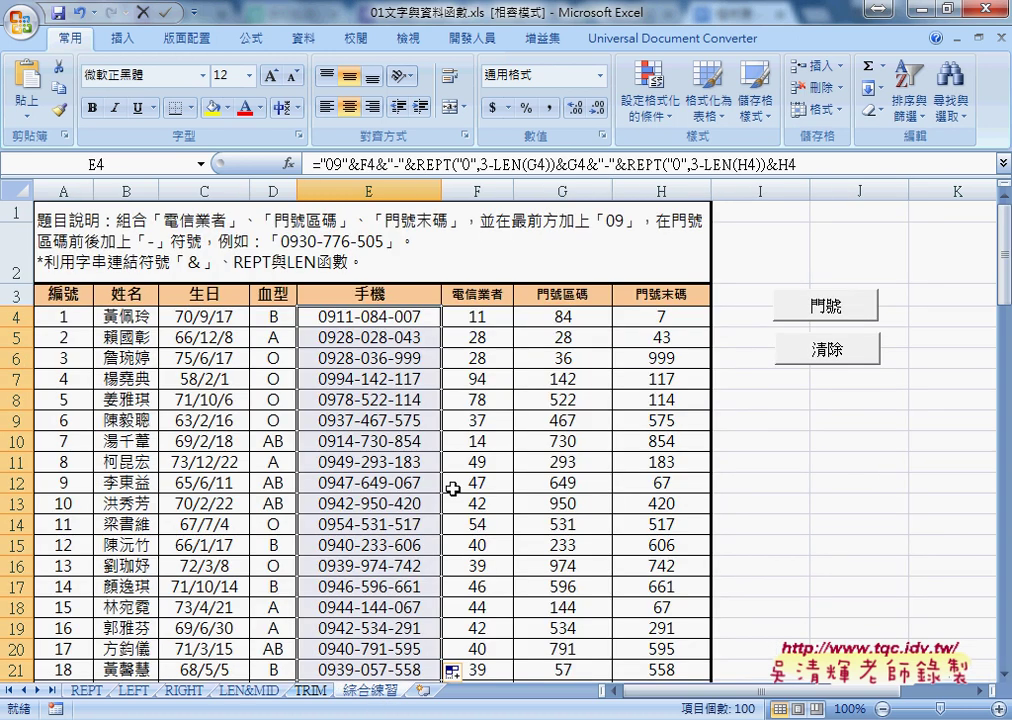